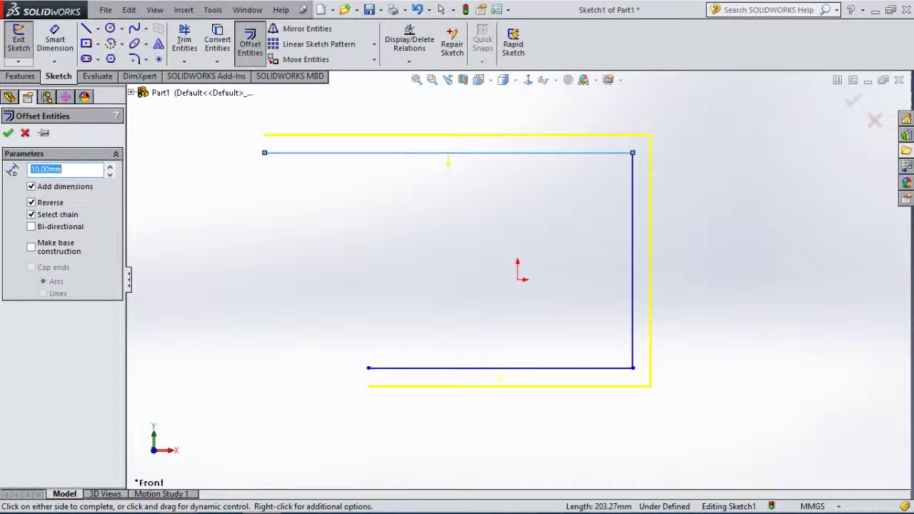
- Try the offset with chain selection off, picking the right vertical and lower horizontal lines individually, and turn chain selection back on
left_click(31, 215)
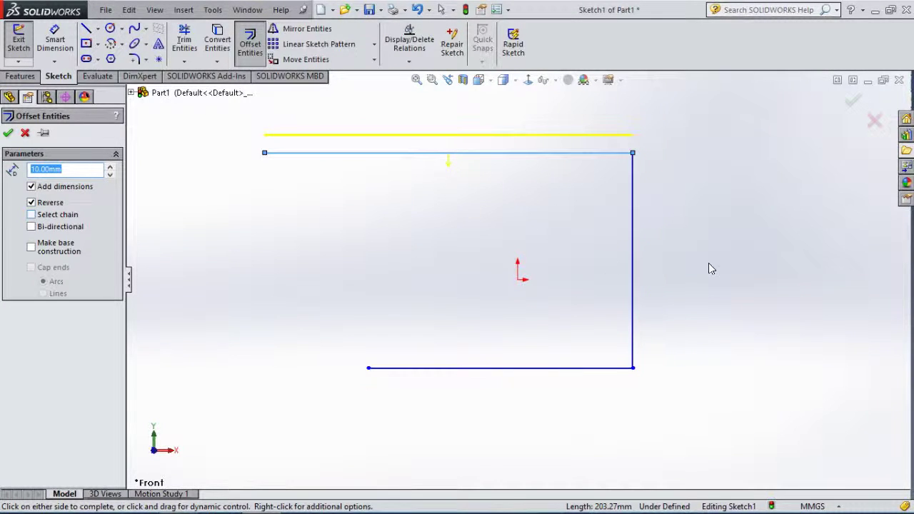
left_click(636, 243)
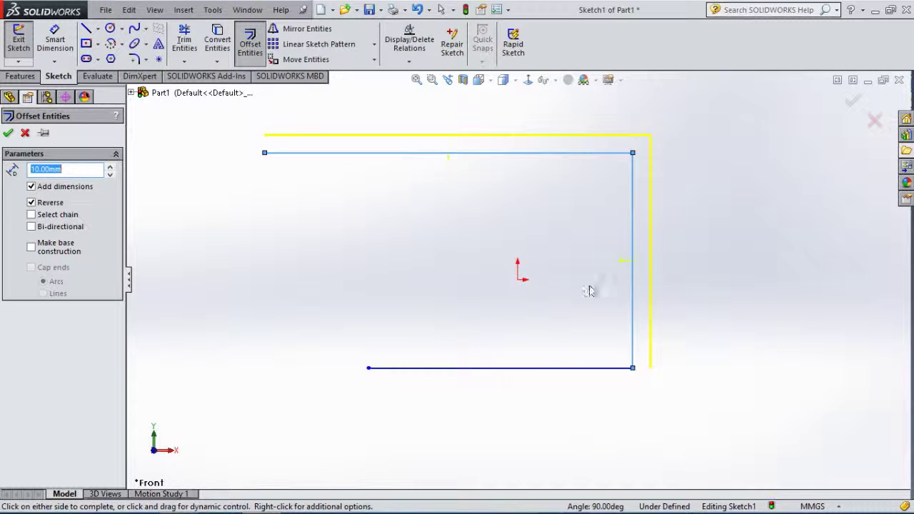
left_click(532, 372)
left_click(532, 371)
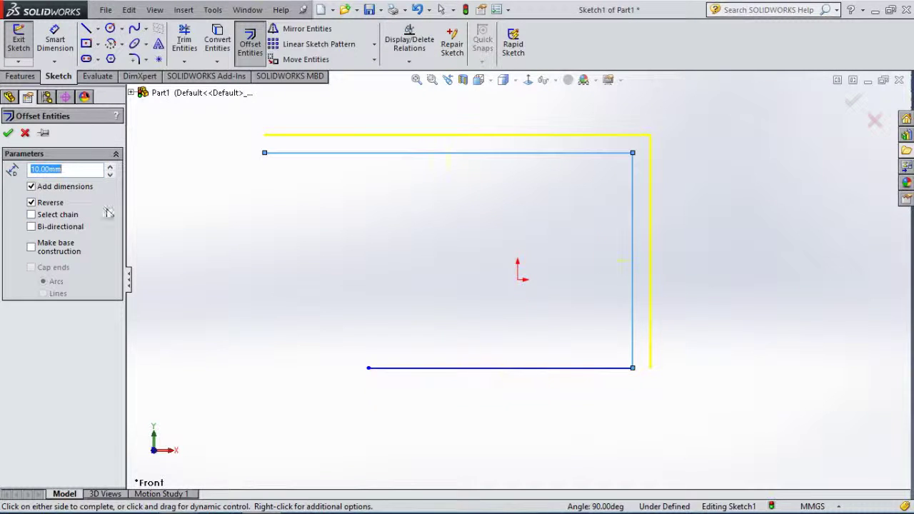
left_click(31, 215)
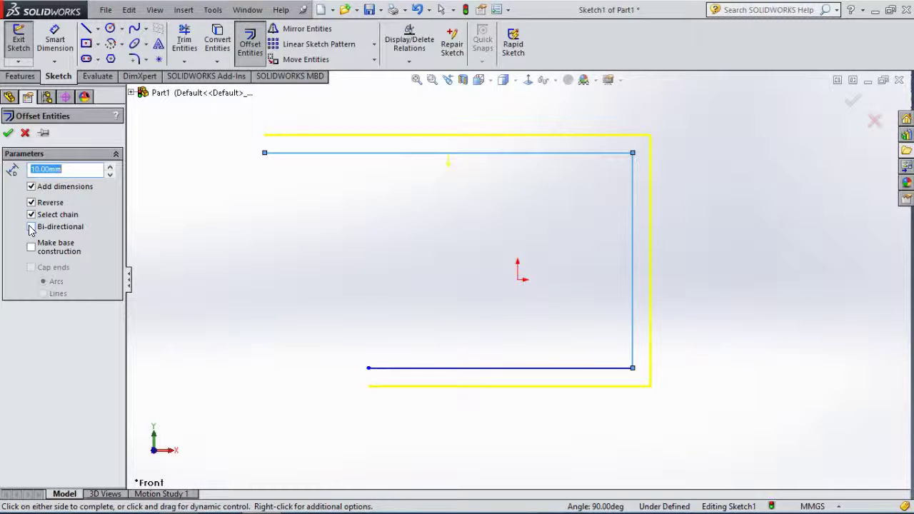
- Offset the whole line chain 10 mm in both directions with dimensions added, leaving the ends uncapped
left_click(31, 227)
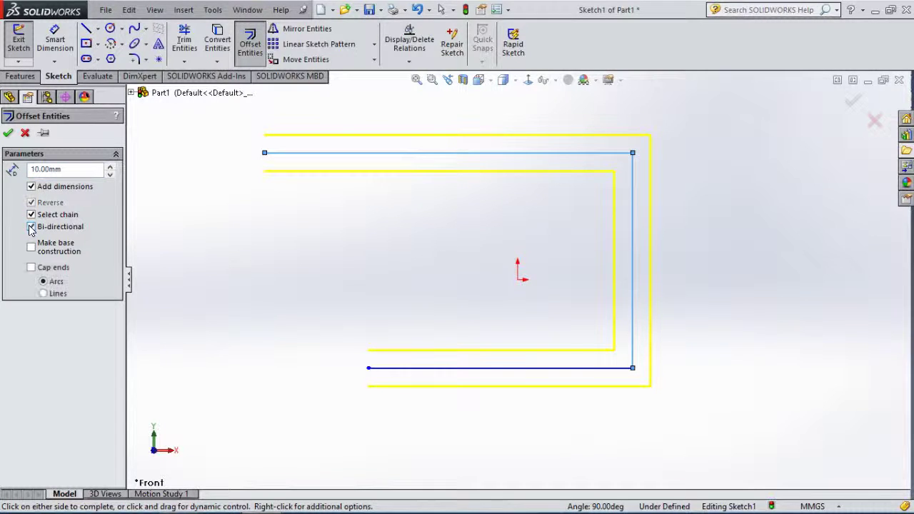
left_click(30, 227)
left_click(31, 227)
left_click(30, 227)
left_click(31, 227)
left_click(849, 101)
- Delete all the original and offset lines from the sketch
mouse_move(777, 110)
left_mouse_down()
mouse_move(286, 314)
mouse_move(311, 309)
left_mouse_up()
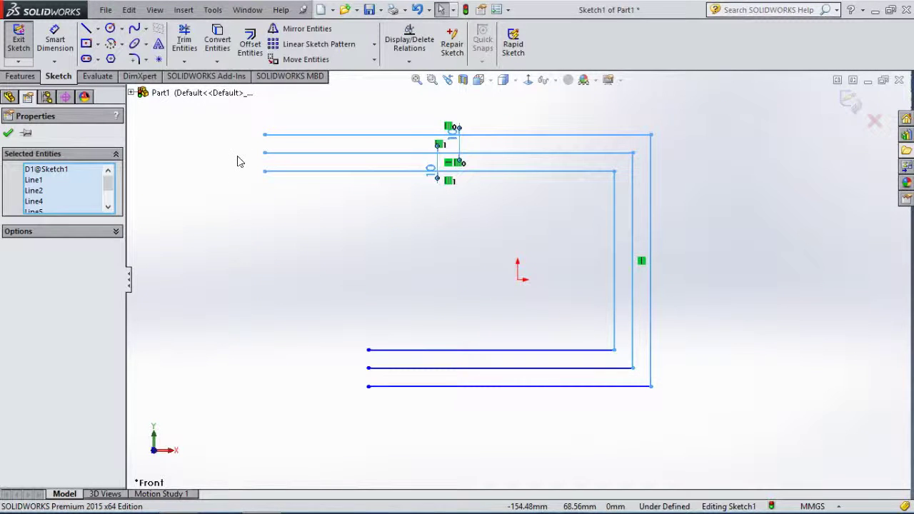
key("Delete")
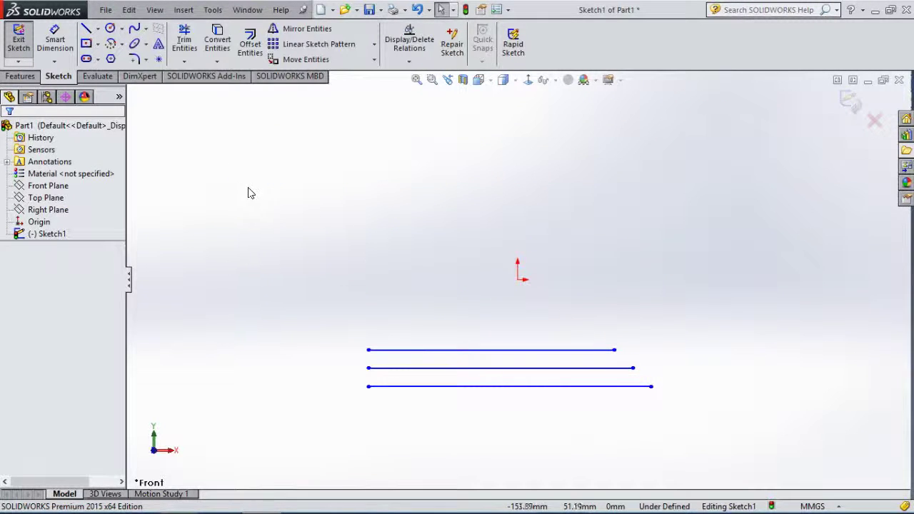
key("ctrl+a")
key("Delete")
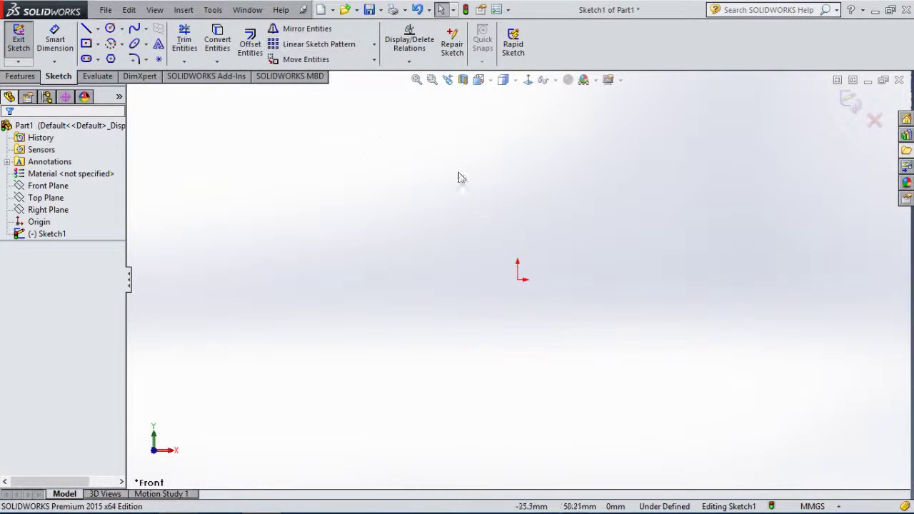
- Sketch a vertical centerline passing through the origin, extending well above and below it
left_click(97, 29)
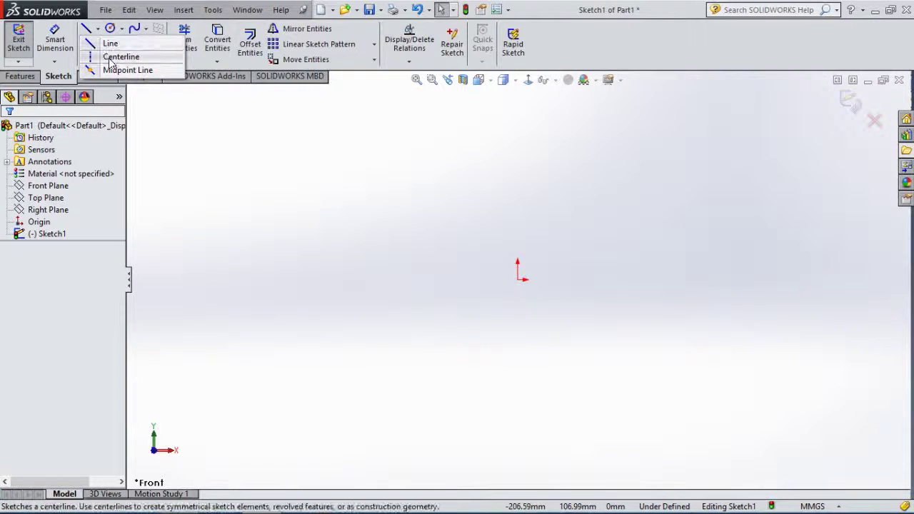
left_click(111, 56)
left_click(518, 127)
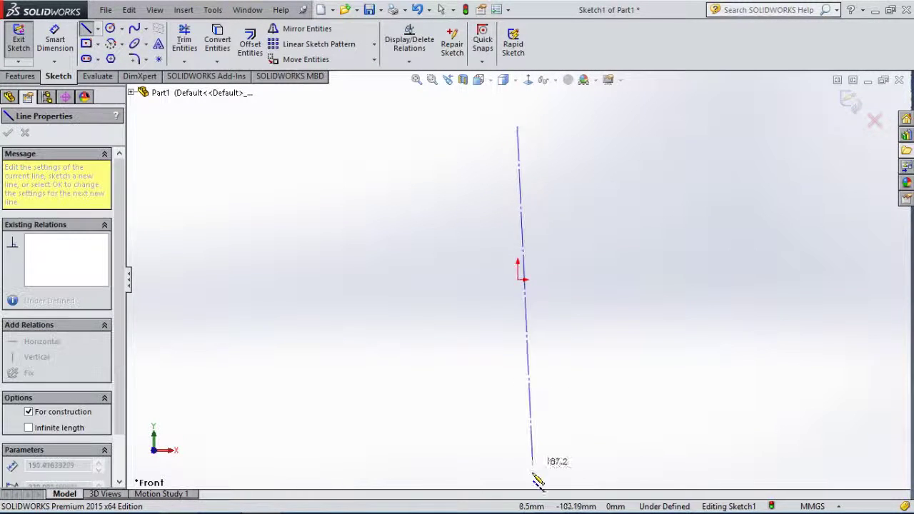
left_click(518, 480)
key("Escape")
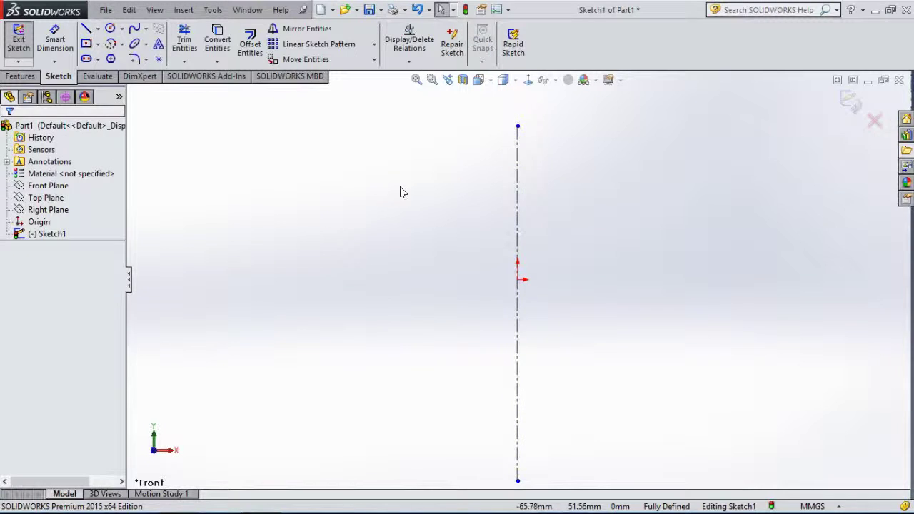
key("l")
left_click_drag(360, 289, 357, 307)
right_click(343, 298)
key("Escape")
key("c")
key("Escape")
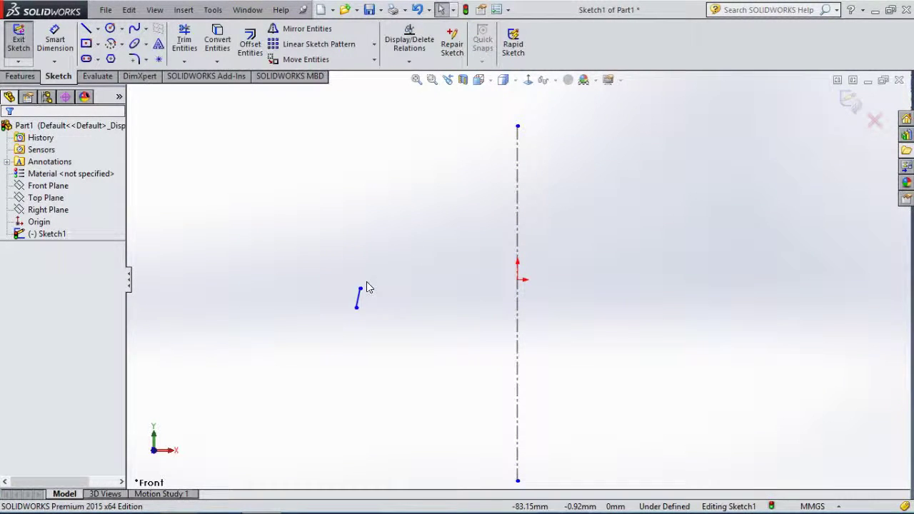
left_click_drag(379, 294, 289, 352)
key("Delete")
- Sketch a circle about 101 mm in diameter to the left of the vertical centerline
key("c")
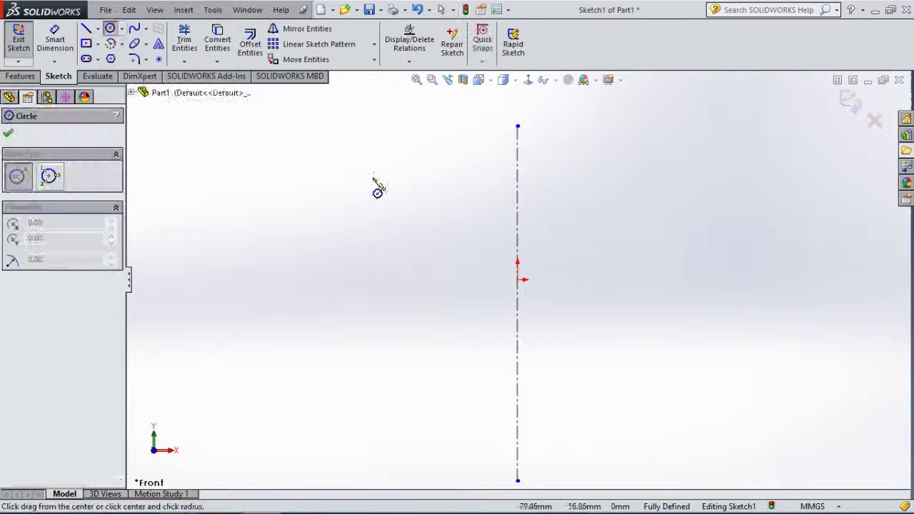
left_click(343, 263)
left_click(424, 227)
key("Escape")
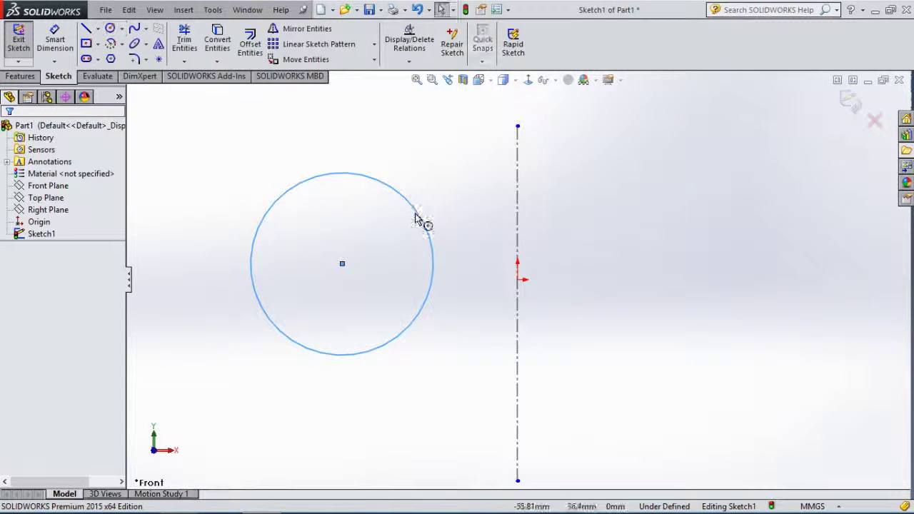
- Mirror the circle about the vertical centerline, keeping the original as a copy
left_click(308, 29)
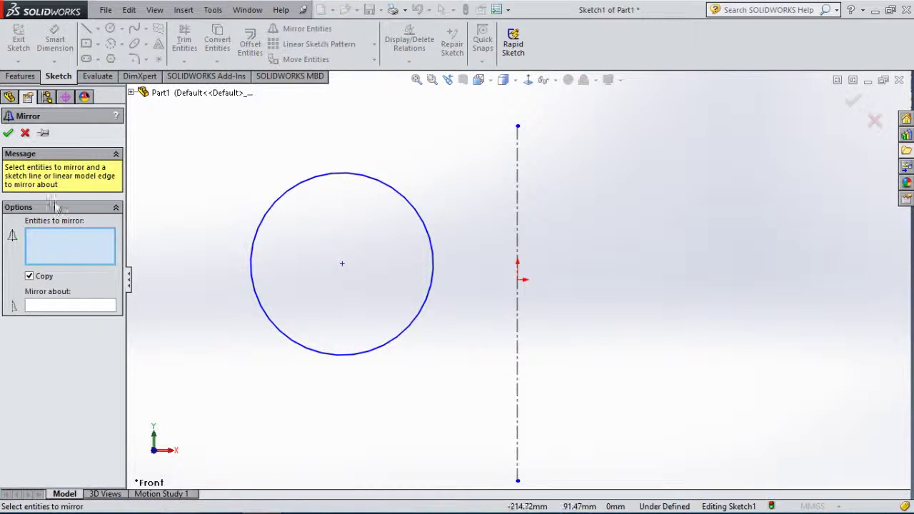
left_click(282, 194)
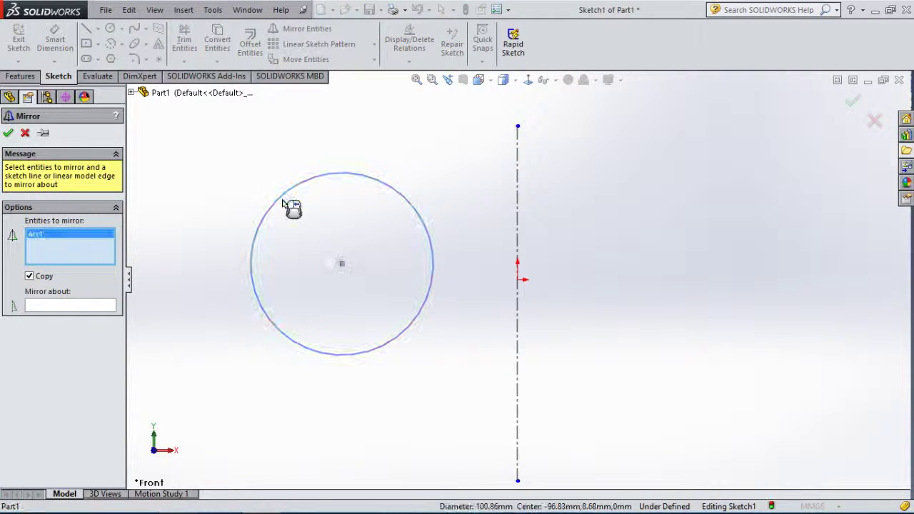
left_click(92, 307)
left_click(517, 185)
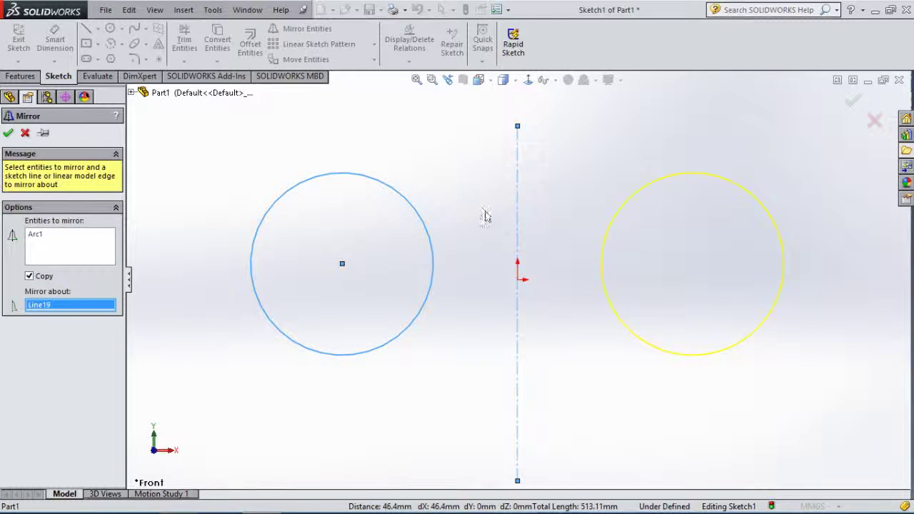
left_click(844, 104)
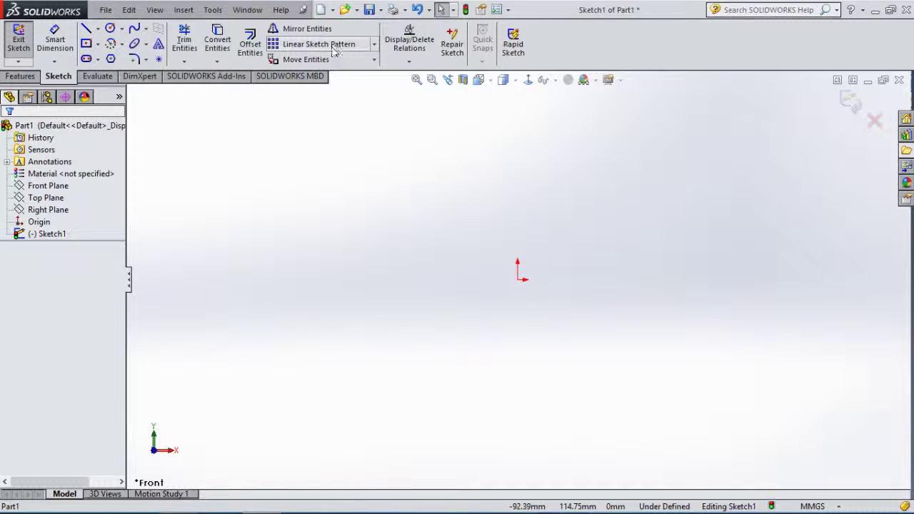
left_click(374, 46)
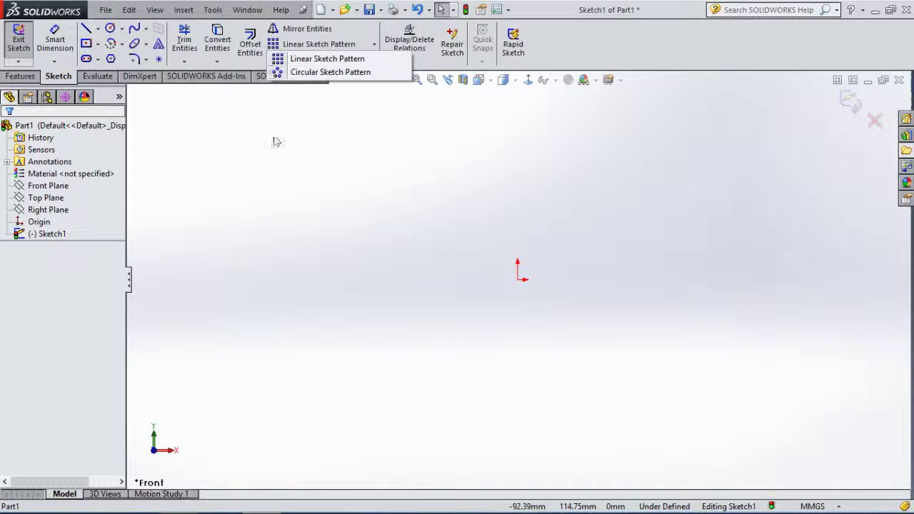
left_click(386, 248)
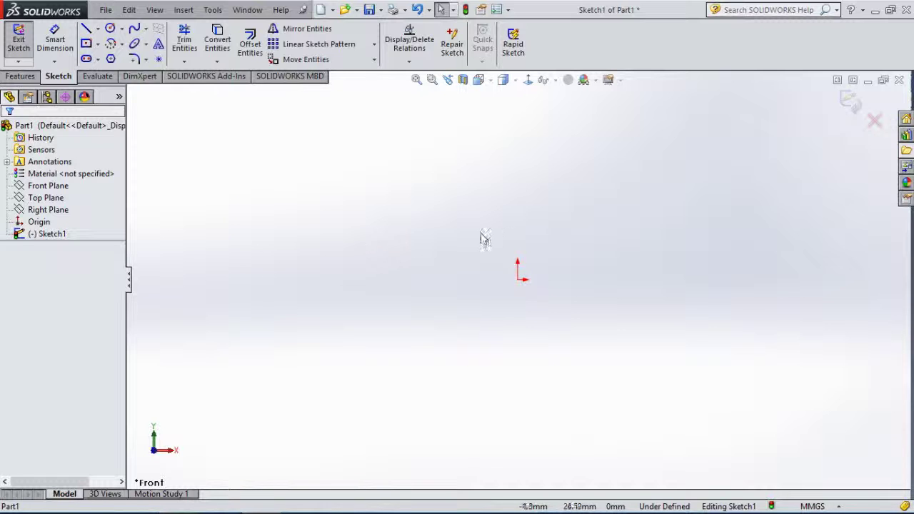
key("l")
left_click(385, 292)
key("Escape")
- Sketch a small circle to the left of the origin and slightly above it
key("c")
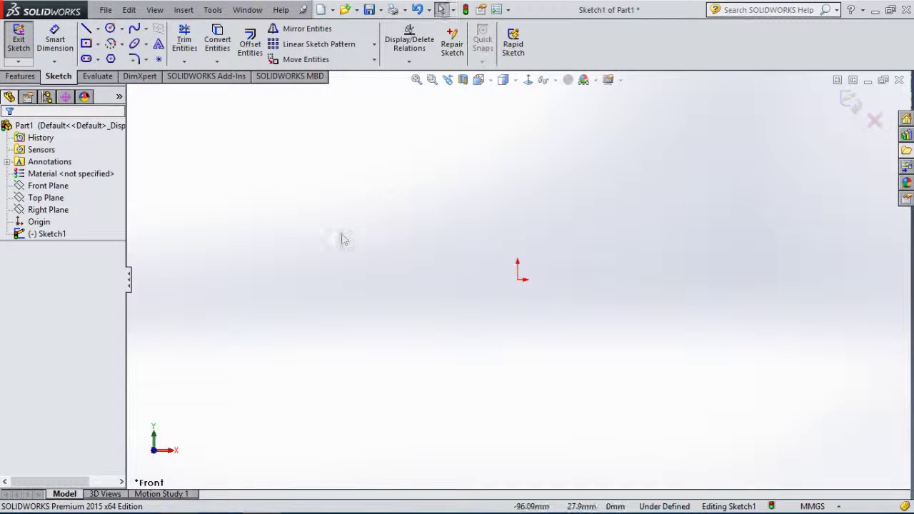
left_click(352, 258)
left_click(370, 221)
key("Escape")
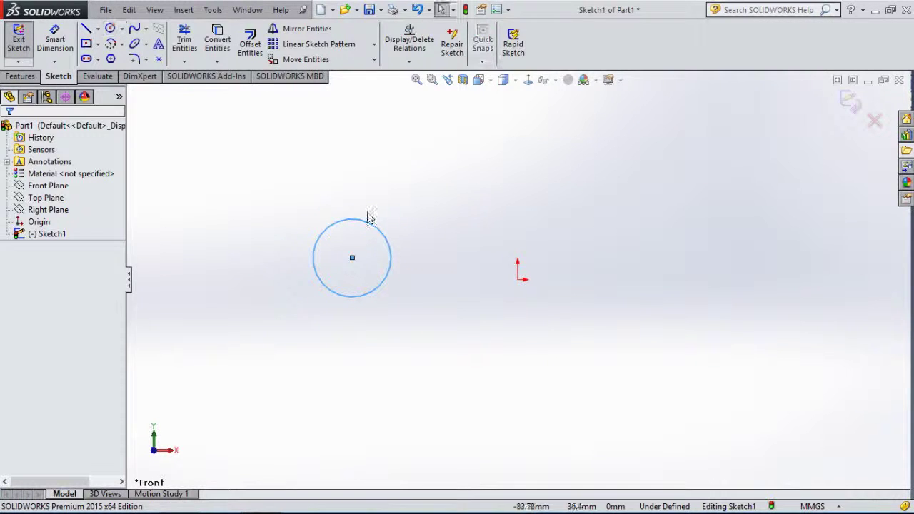
- Start a linear sketch pattern along the X-axis with the small circle as the entity to pattern
left_click(373, 45)
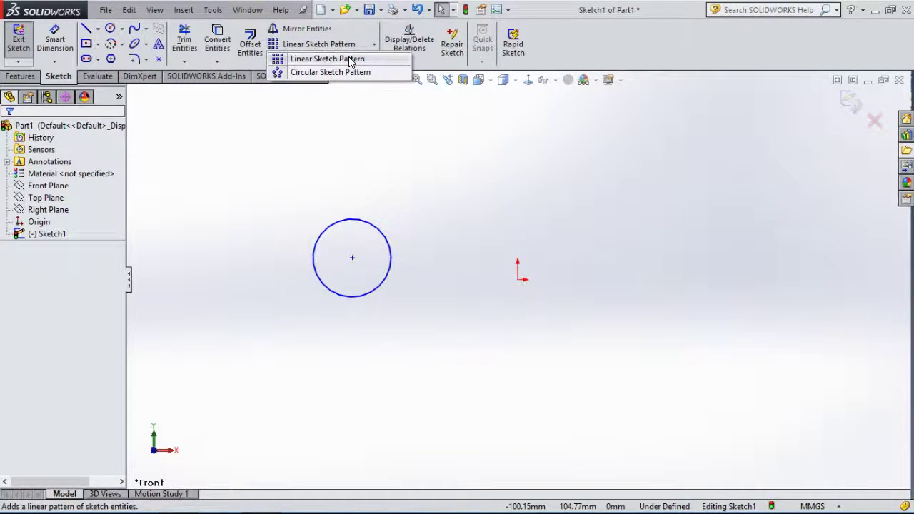
left_click(327, 59)
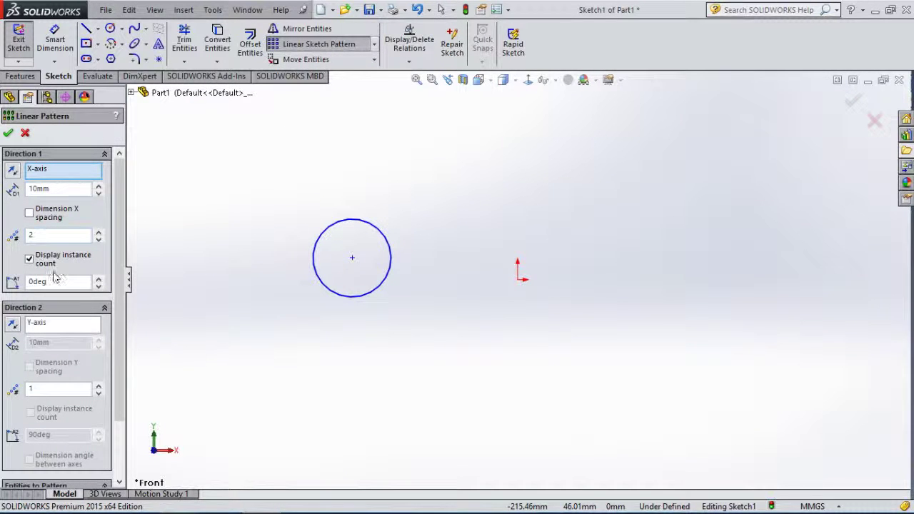
scroll(60, 267, "down", 2)
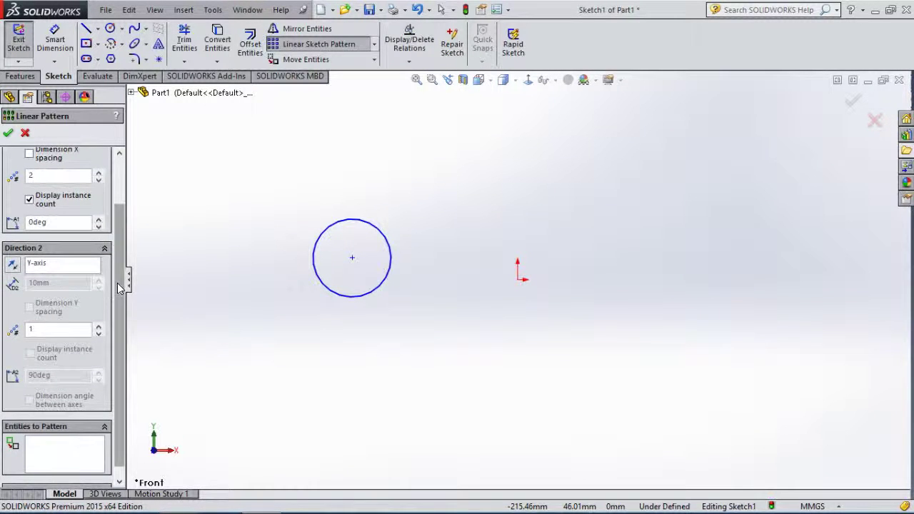
scroll(118, 264, "up", 1)
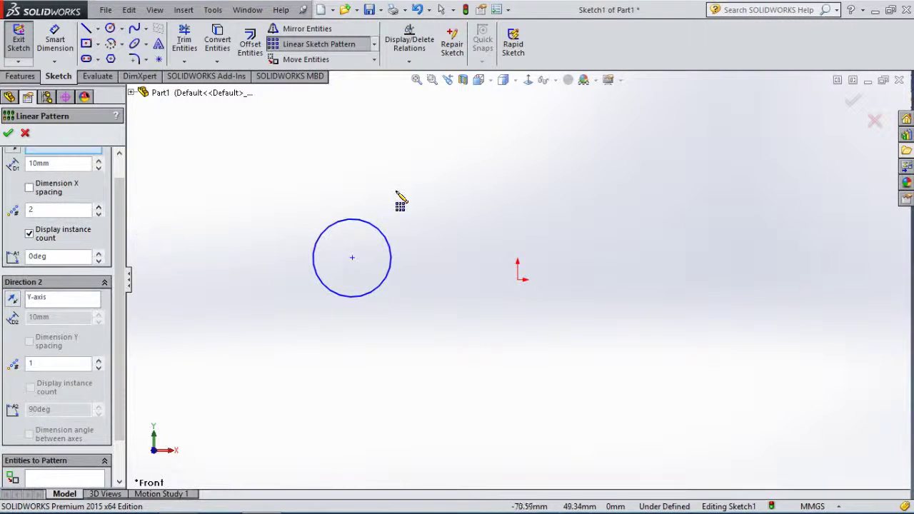
left_click(319, 287)
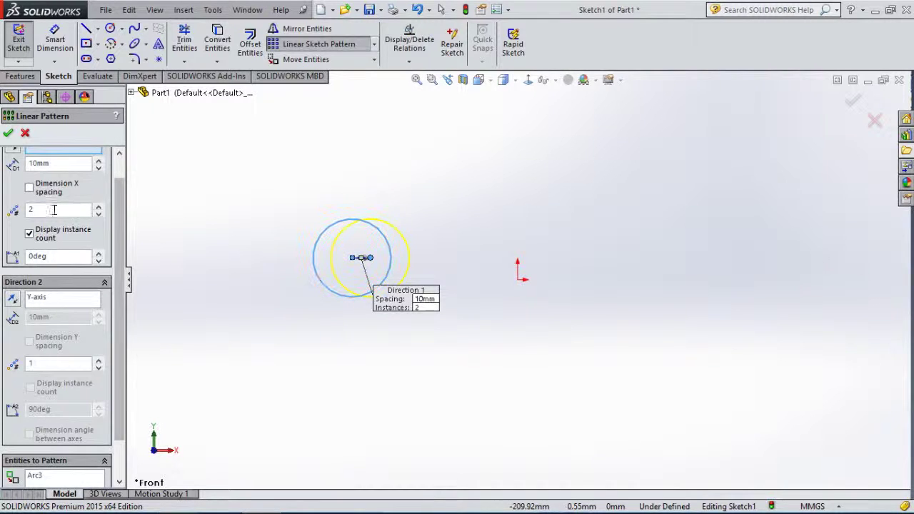
- Try 10 instances of the circle in the pattern's X direction
left_click(100, 206)
left_click(99, 206)
left_click(100, 206)
left_click(99, 207)
left_click(100, 206)
left_click(100, 206)
left_click(99, 206)
left_click(99, 207)
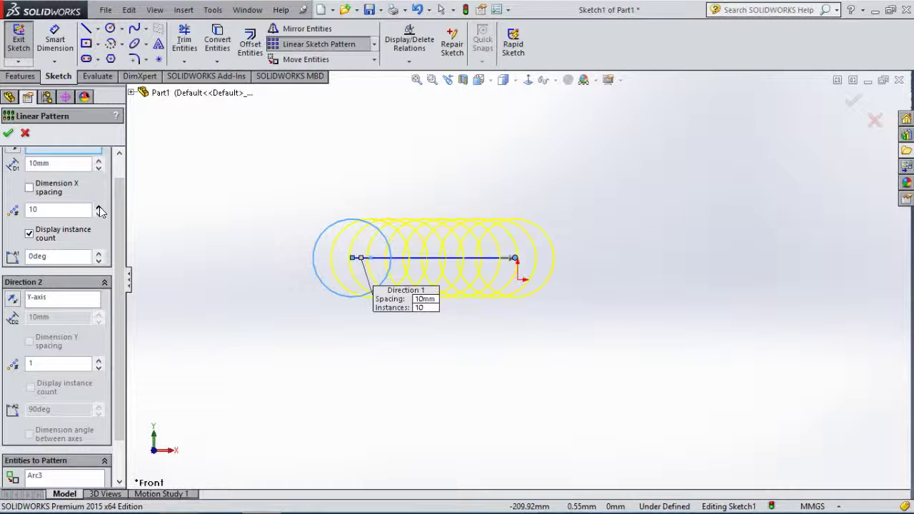
- Set the number of pattern instances along the X-axis to 3
left_click(98, 213)
left_click(99, 213)
left_click(99, 213)
left_click(98, 213)
left_click(99, 213)
left_click(98, 213)
left_click(99, 212)
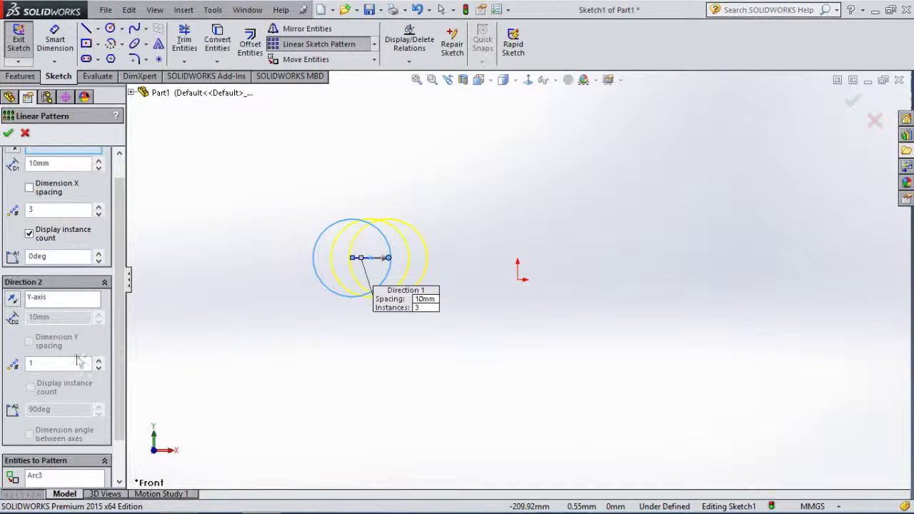
- Set the number of pattern instances along the Y-axis to 7
left_click(99, 361)
left_click(99, 361)
left_click(100, 361)
left_click(99, 360)
left_click(99, 361)
left_click(100, 360)
- Set the pattern spacing along the Y-axis to 100 mm
left_click_drag(63, 316, 10, 325)
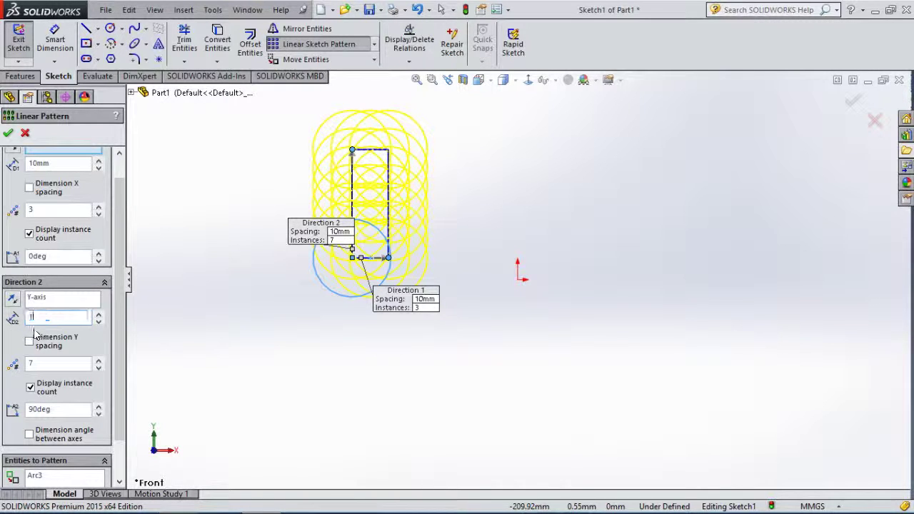
type("100")
key("Return")
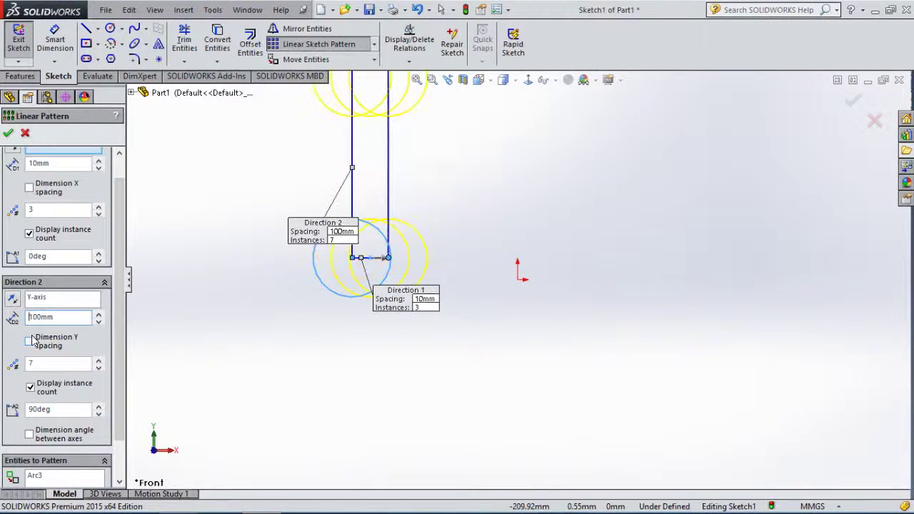
scroll(418, 183, "up", 3)
scroll(545, 249, "down", 2)
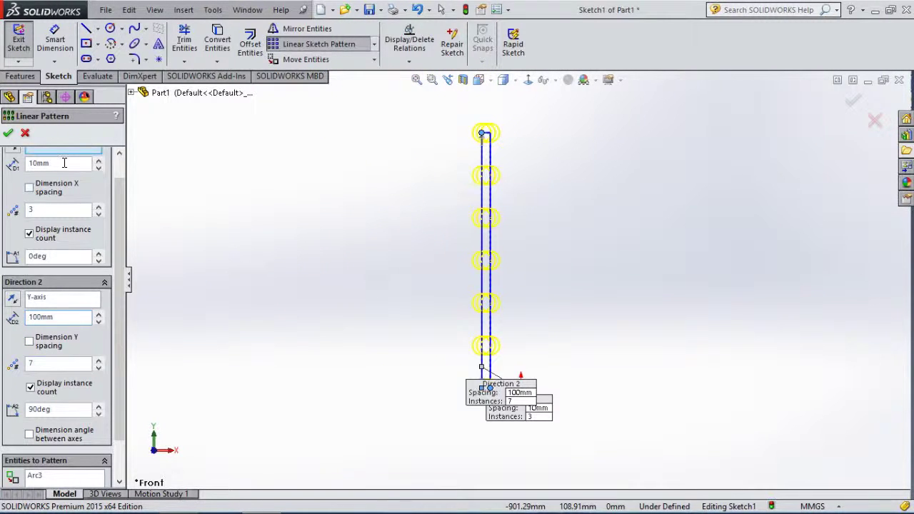
- Set the pattern spacing along the X-axis to 50 mm and create the linear pattern of circles
left_click_drag(64, 163, 6, 166)
key("Return")
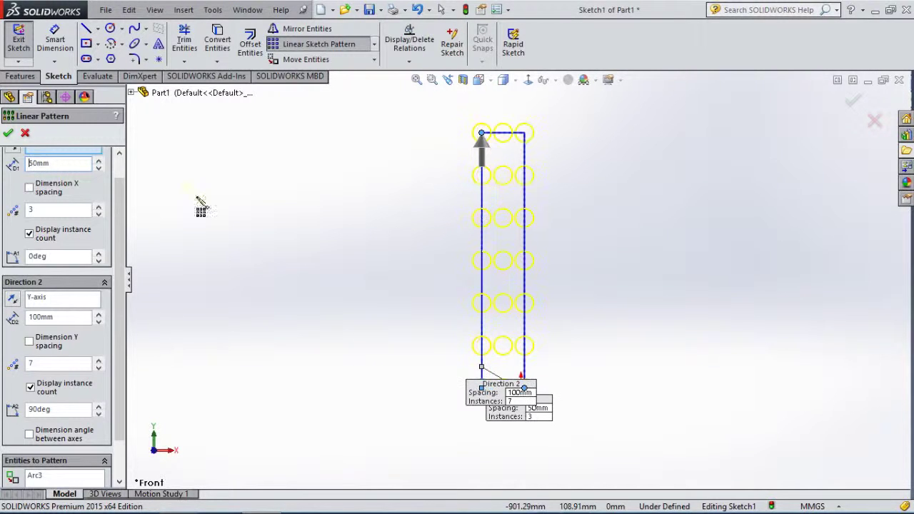
left_click(854, 102)
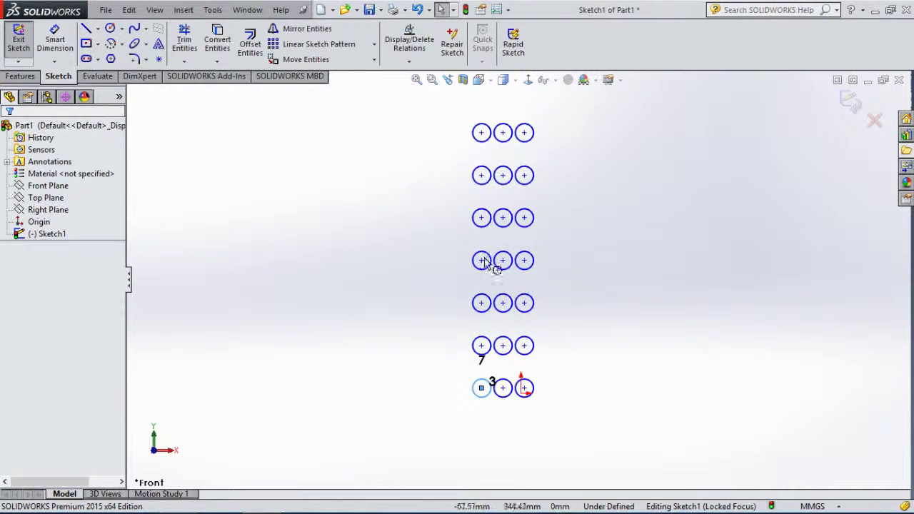
- Delete all the circles of the linear pattern from the sketch
key("ctrl+a")
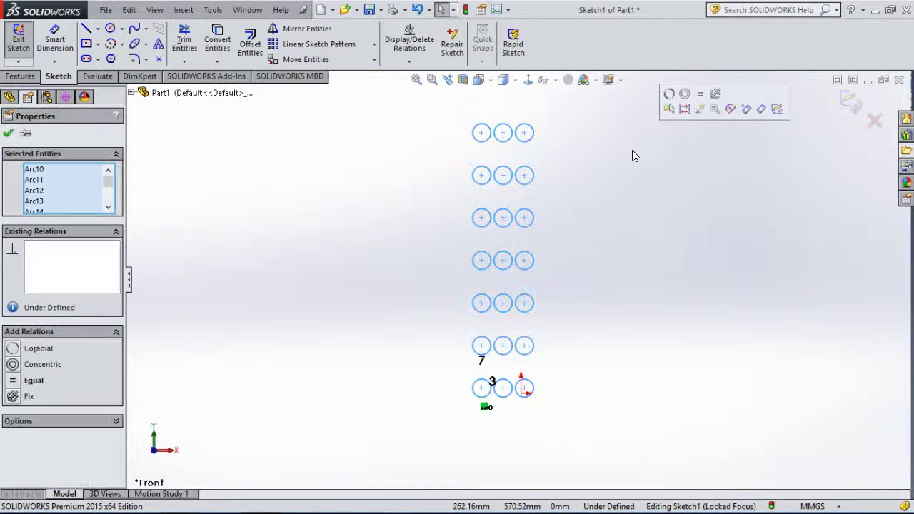
key("Delete")
left_click(431, 253)
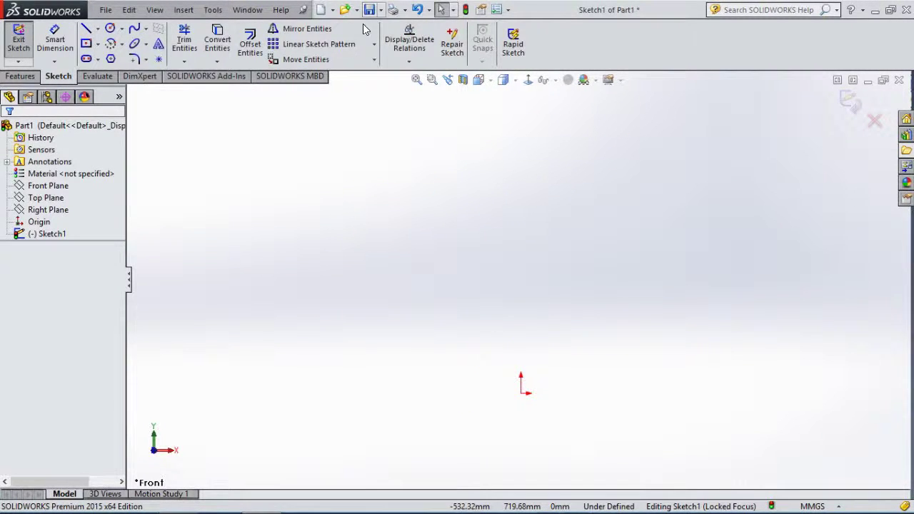
left_click(373, 44)
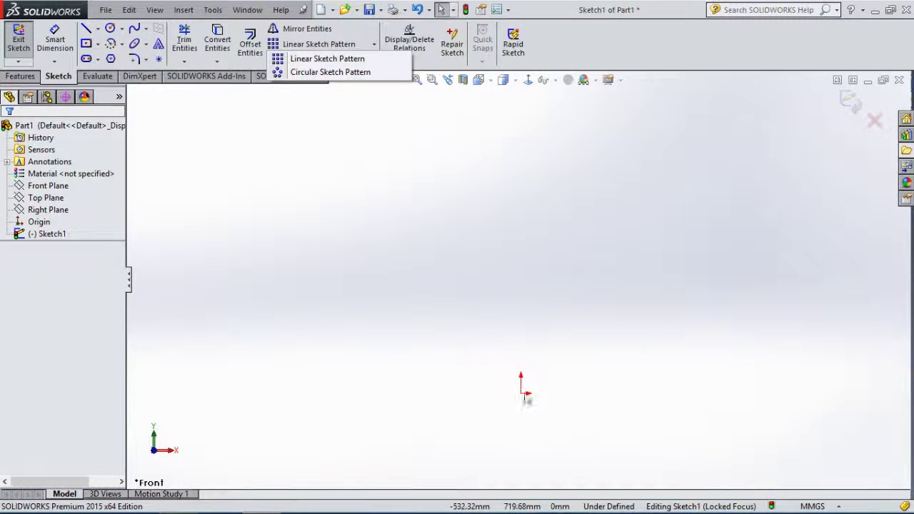
left_click(434, 280)
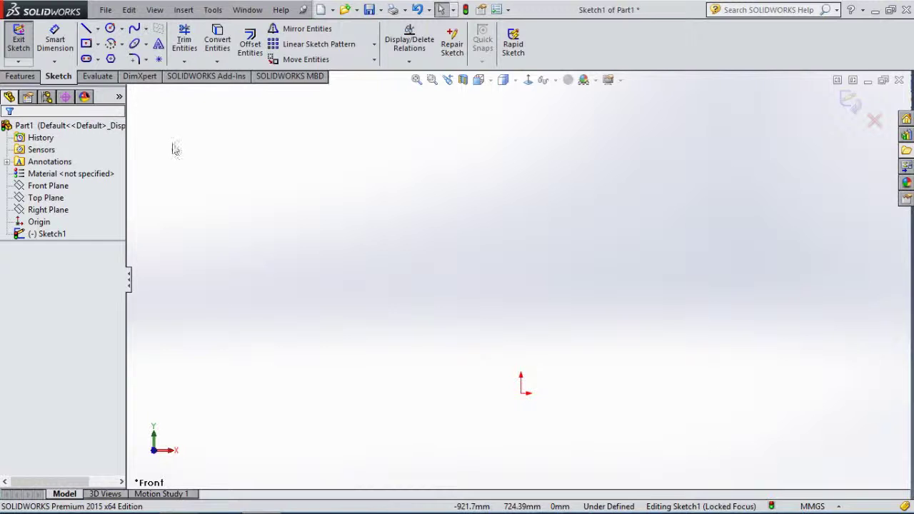
- Sketch a circle of about 183 mm radius centred on the origin
right_click_drag(407, 350, 427, 320)
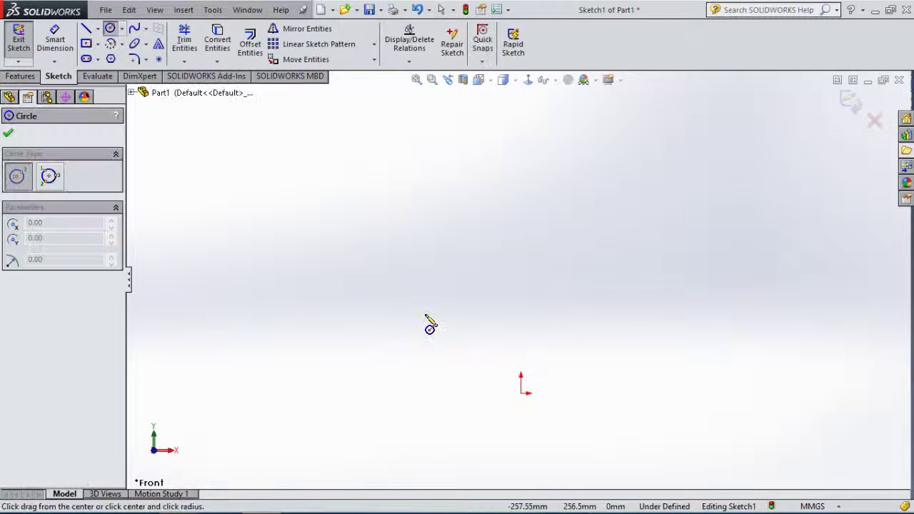
left_click(524, 393)
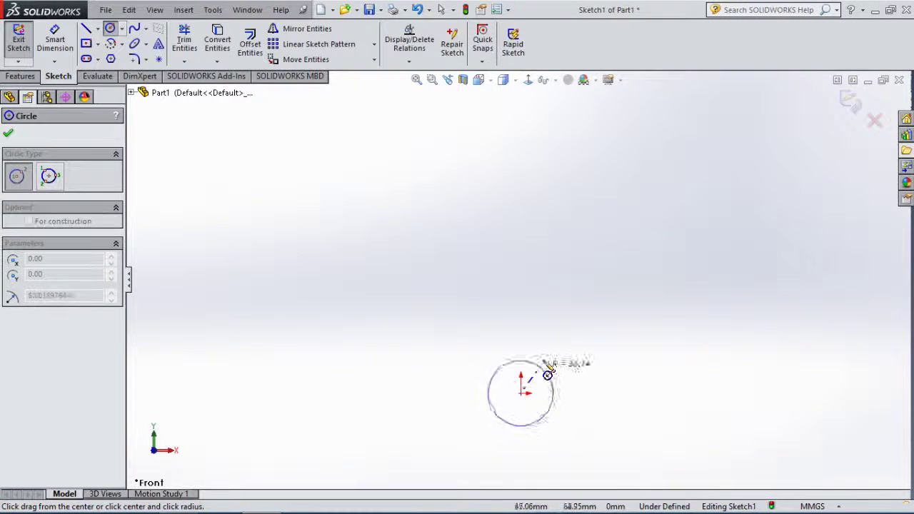
left_click(568, 343)
key("Escape")
scroll(524, 408, "down", 3)
scroll(535, 337, "up", 5)
left_click(261, 198)
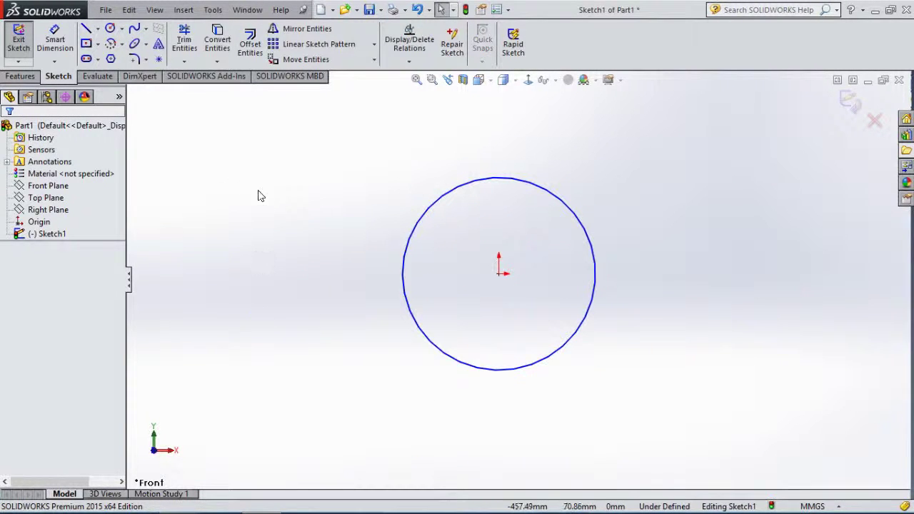
- Sketch a small circle of about 46 mm radius centred on the topmost point of the large circle
right_click_drag(257, 241, 348, 168)
left_click(499, 177)
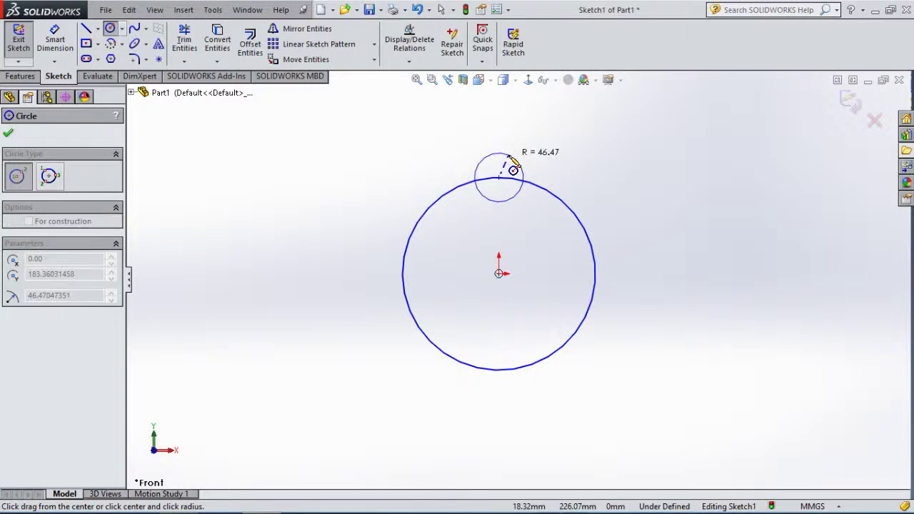
left_click(520, 164)
key("Escape")
- Create a circular sketch pattern of the small circle about the origin with 6 equally spaced instances over 360 degrees
left_click(372, 45)
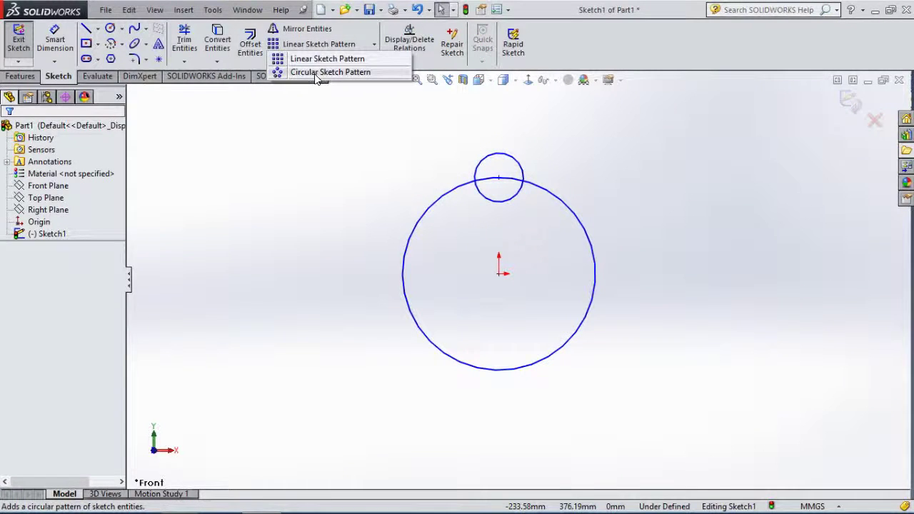
left_click(323, 69)
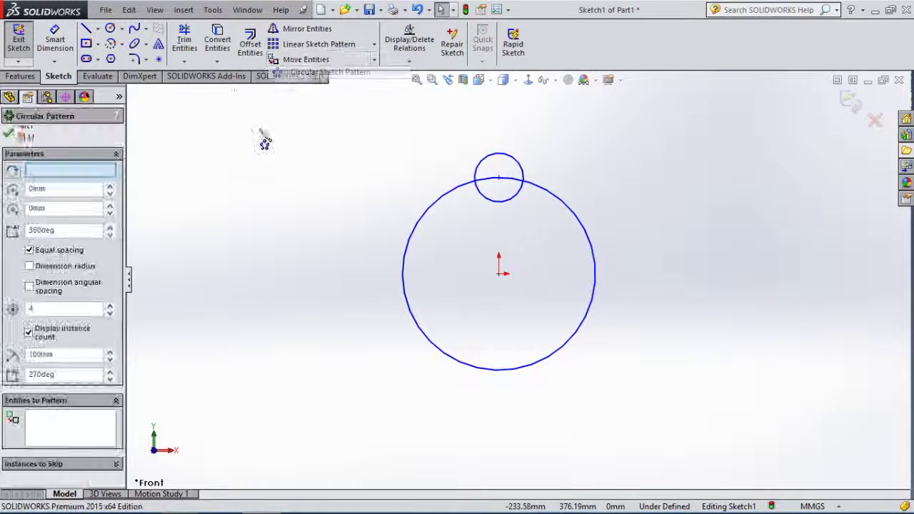
left_click(475, 179)
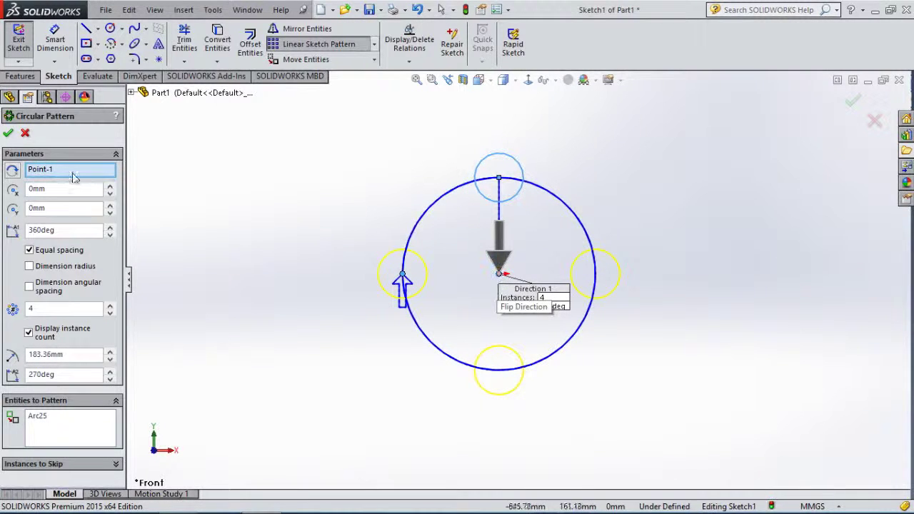
left_click(60, 308)
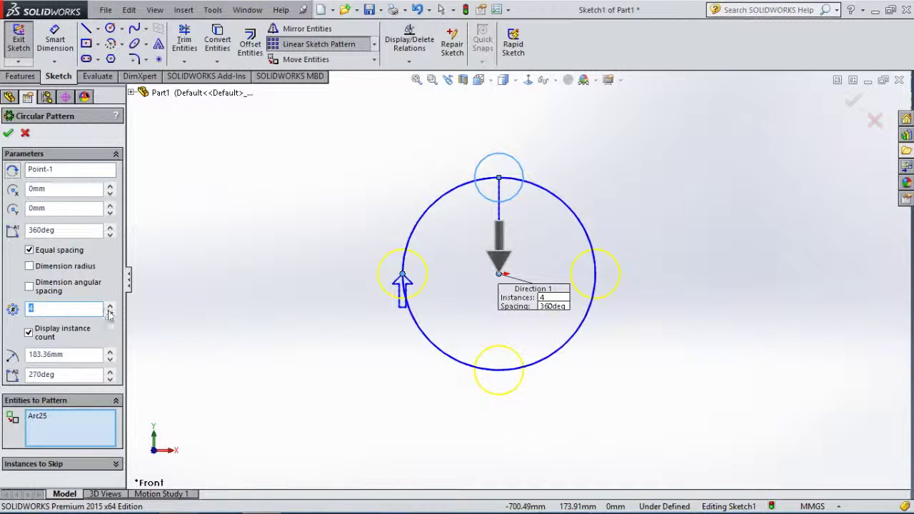
left_click(110, 305)
left_click(110, 305)
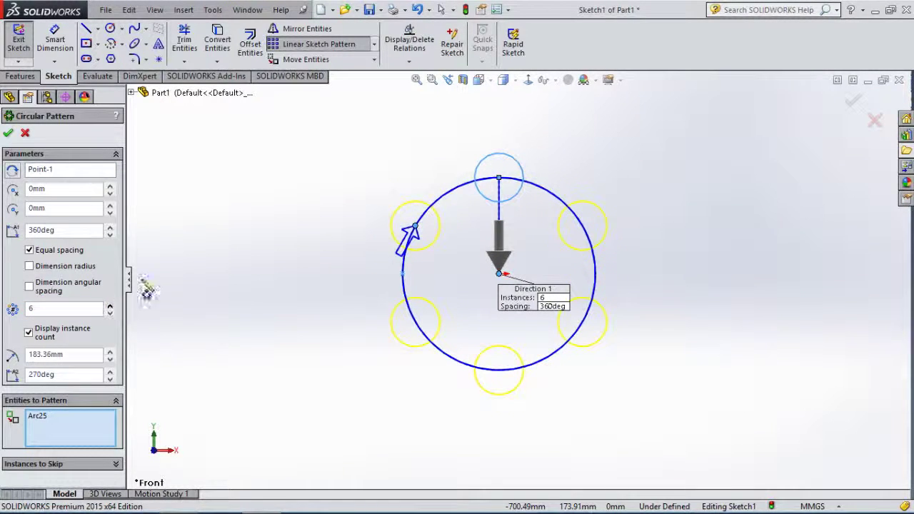
left_click(852, 100)
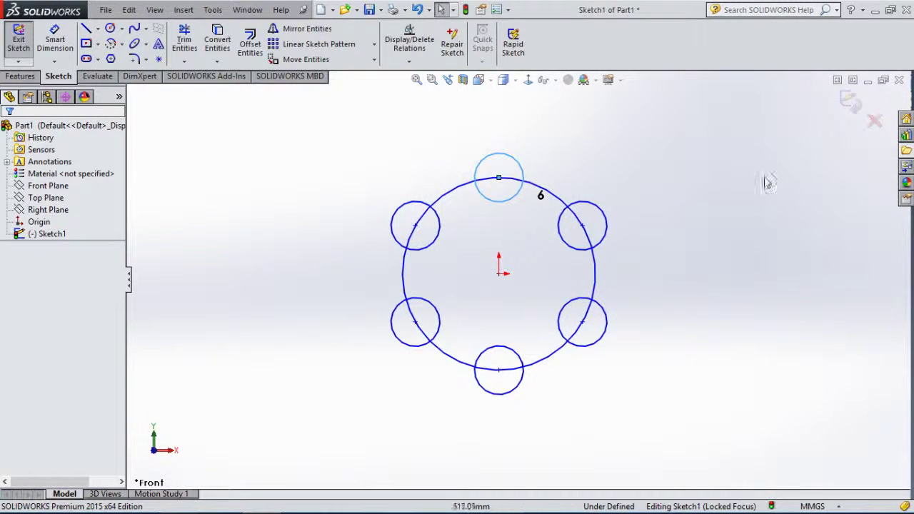
- Delete the large circle and all the circularly patterned circles
key("ctrl+a")
key("Delete")
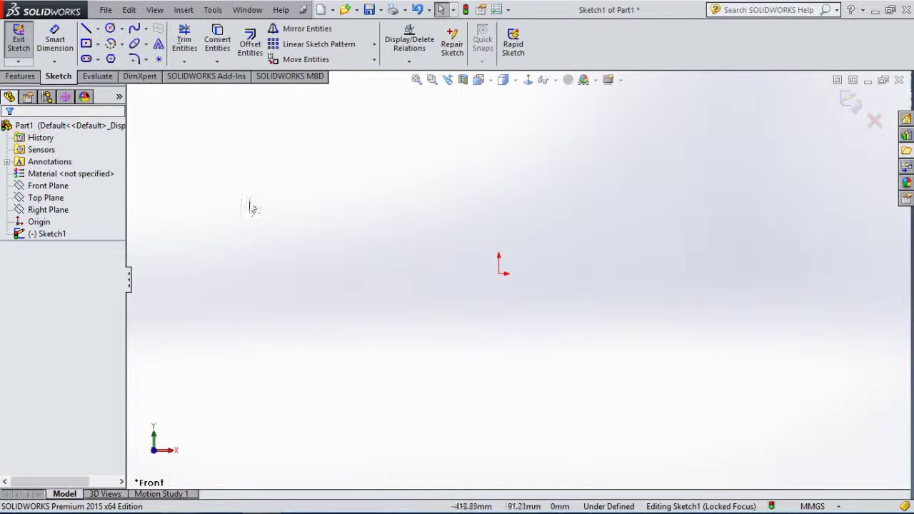
- Sketch a center rectangle with diagonal construction lines to the left of the origin
left_click(86, 42)
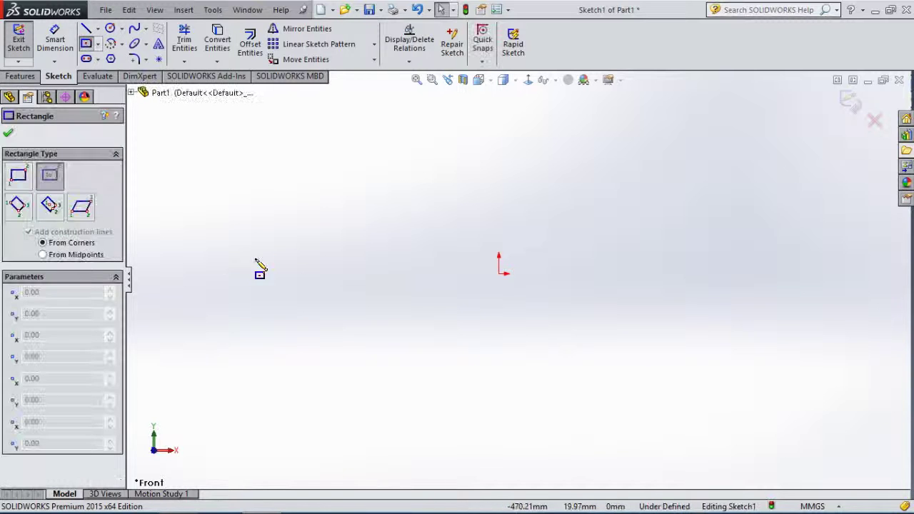
left_click(150, 318)
left_click(376, 166)
key("Escape")
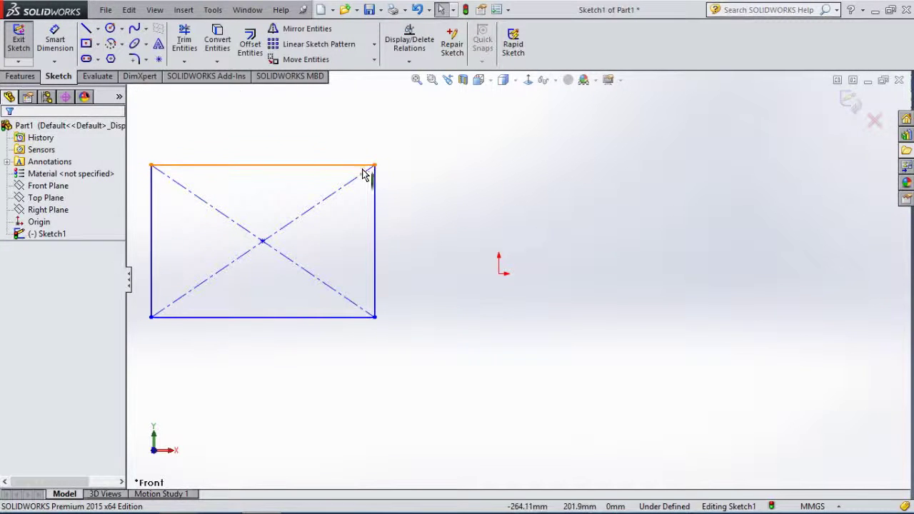
- Move the whole rectangle from its centre point to a location right of the origin using Move Entities with From/To
left_click(374, 59)
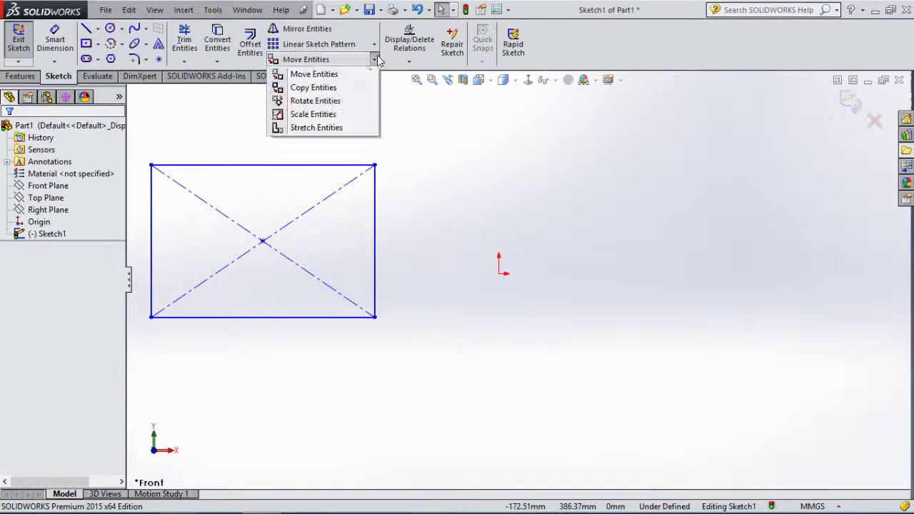
left_click(319, 75)
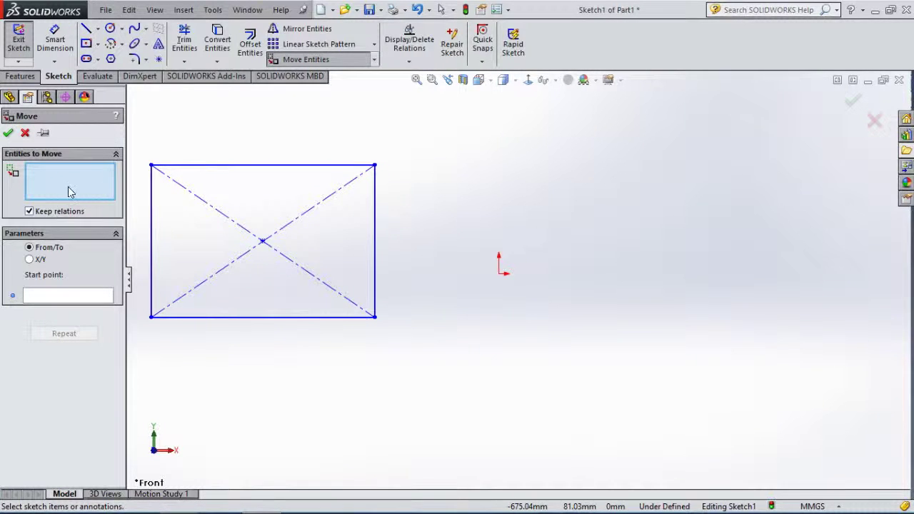
left_click_drag(451, 136, 178, 361)
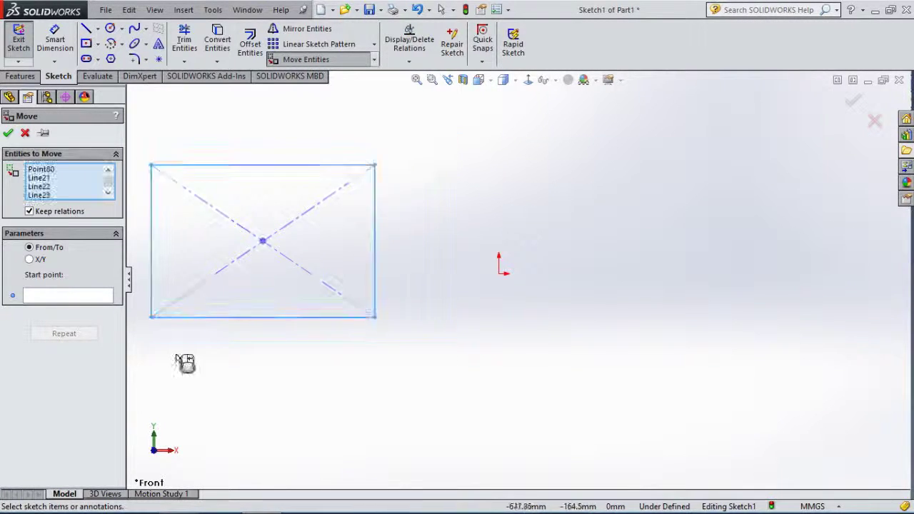
left_click(36, 299)
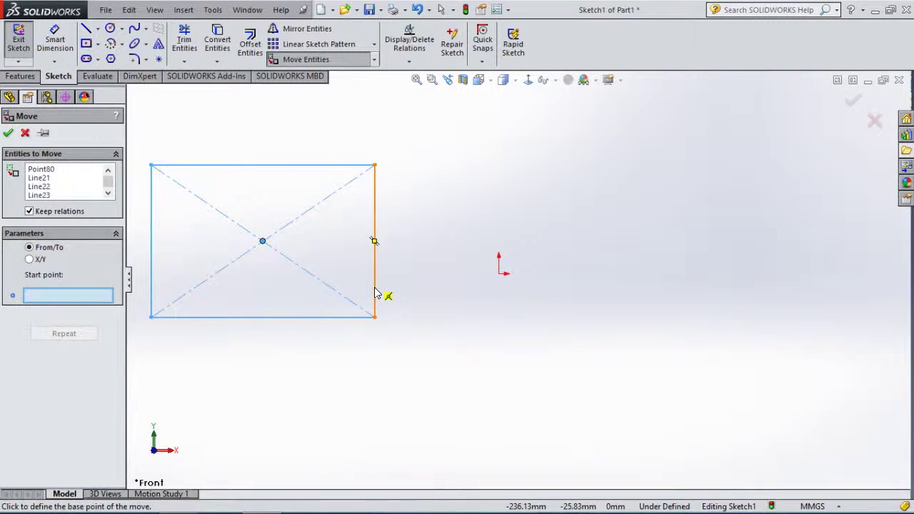
left_click(263, 243)
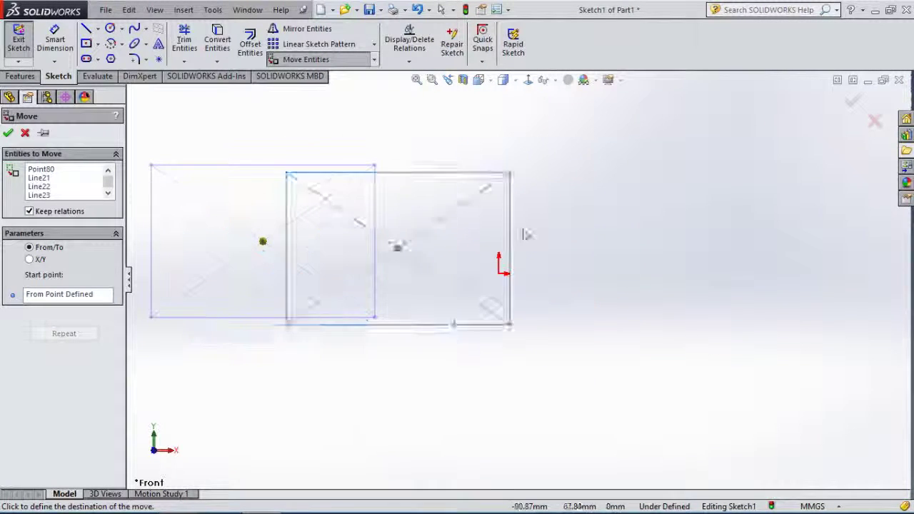
left_click(665, 238)
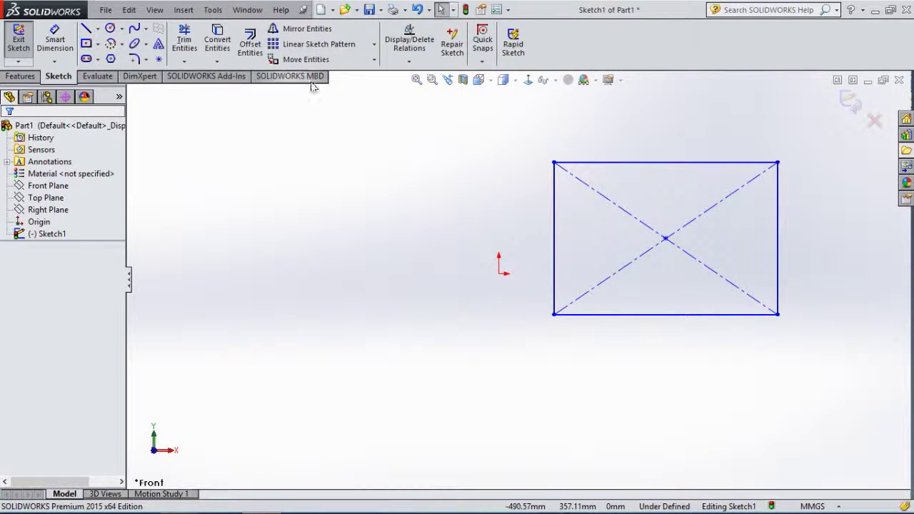
- Move the rectangle and the origin point by X/Y offsets of 20 mm in X and 50 mm in Y
left_click(375, 64)
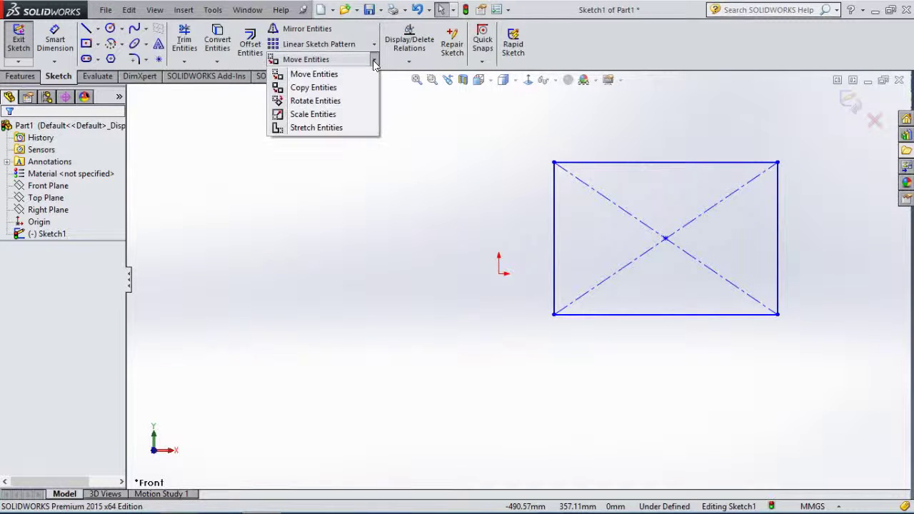
left_click(373, 64)
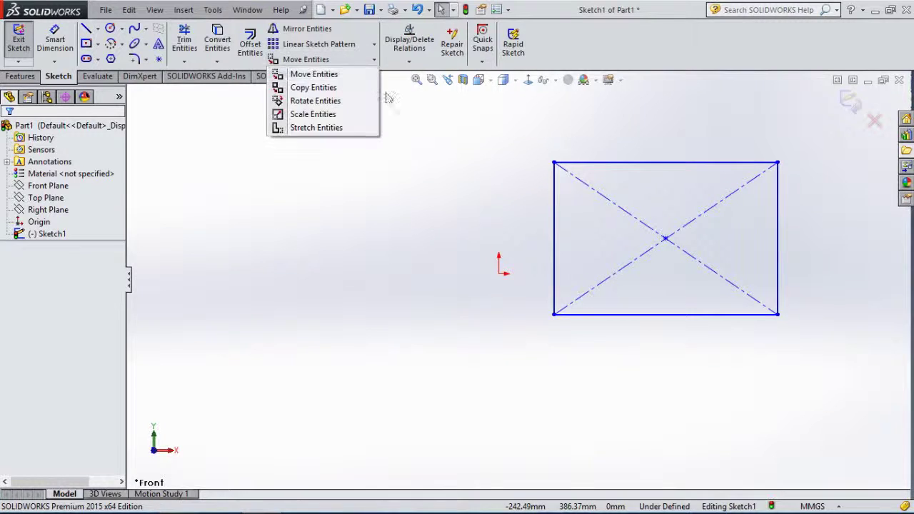
left_click(304, 72)
mouse_move(804, 135)
left_mouse_down()
mouse_move(455, 395)
mouse_move(454, 413)
left_mouse_up()
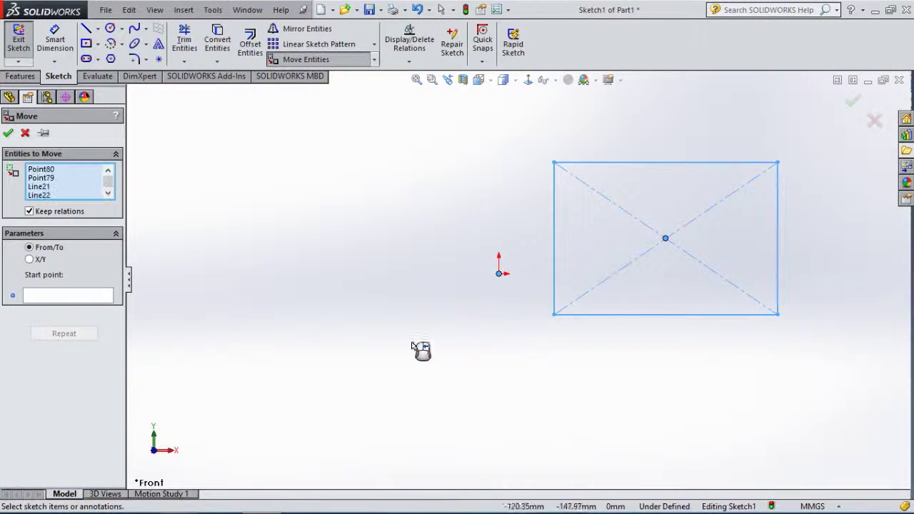
left_click(29, 260)
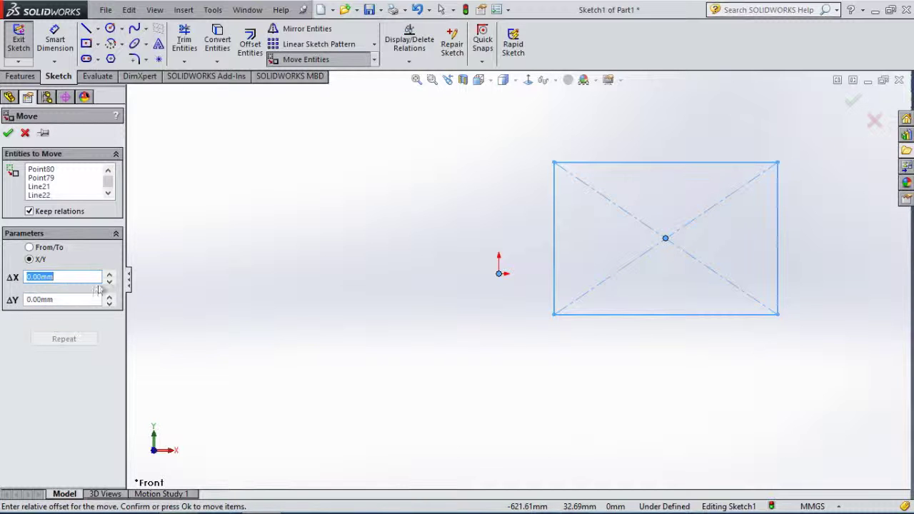
type("20")
key("Return")
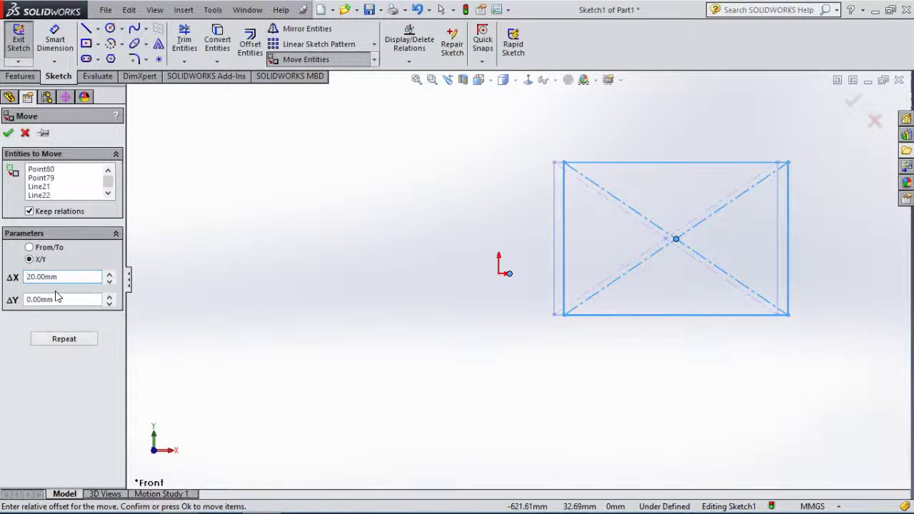
key("Tab")
key("Return")
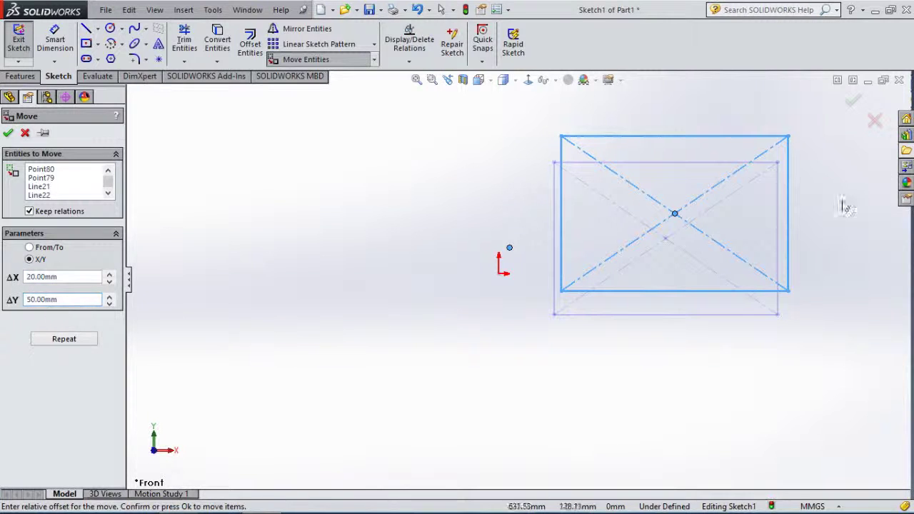
left_click(852, 100)
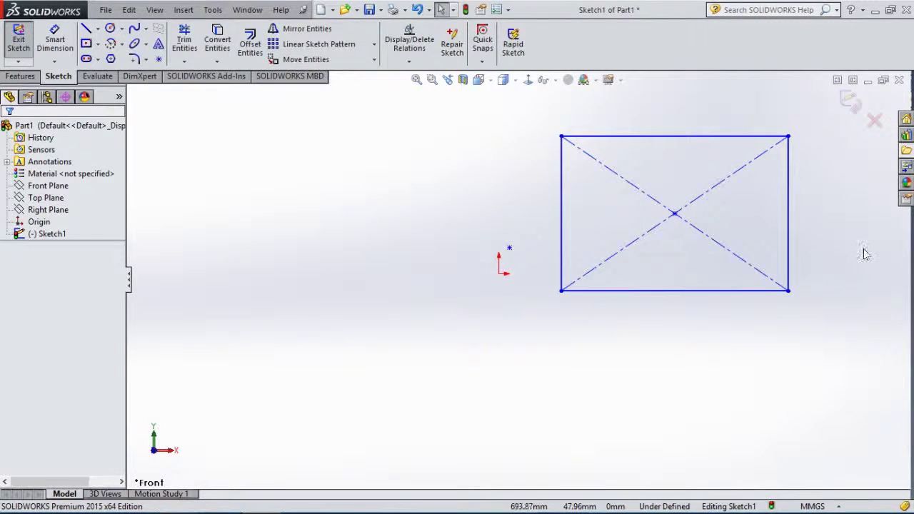
- Undo both rectangle moves and clear the selection
key("ctrl+z")
key("ctrl+z")
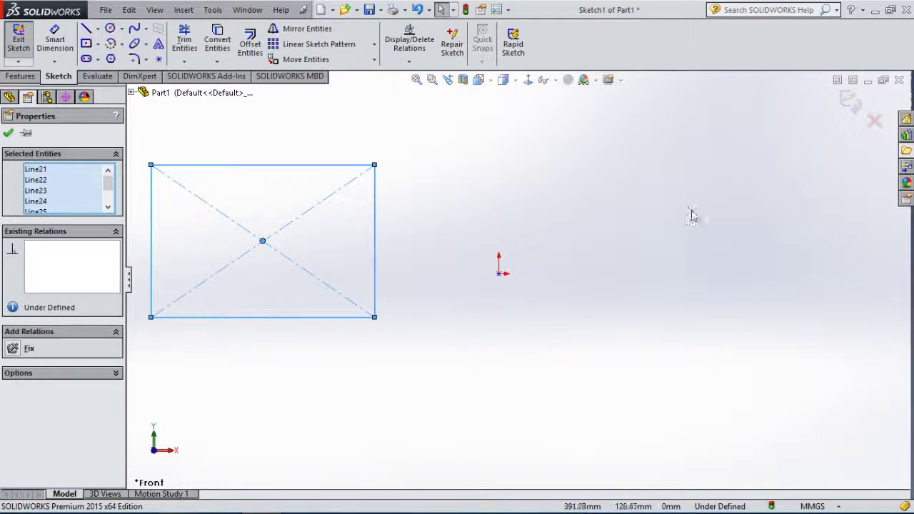
key("Escape")
- Copy the whole rectangle from its centre point to a location right of the origin using From/To, and undo the copy
left_click(373, 59)
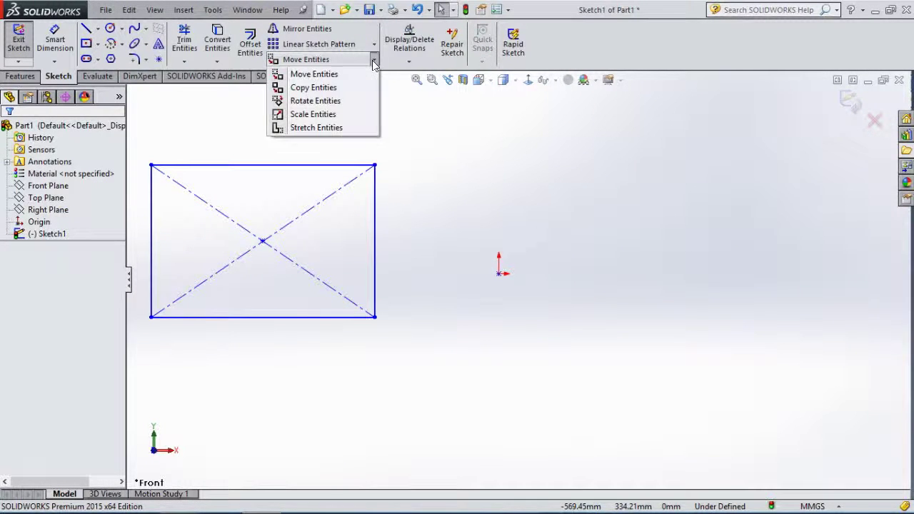
left_click(312, 90)
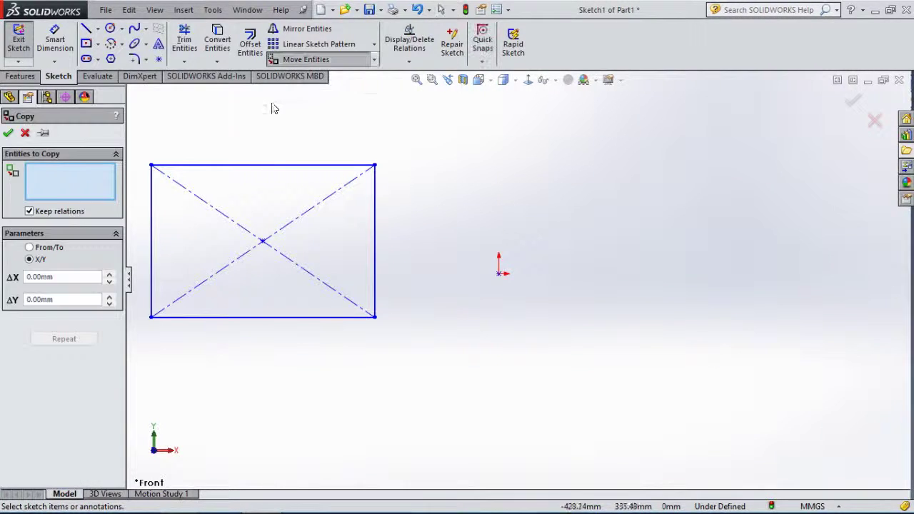
left_click_drag(436, 120, 150, 355)
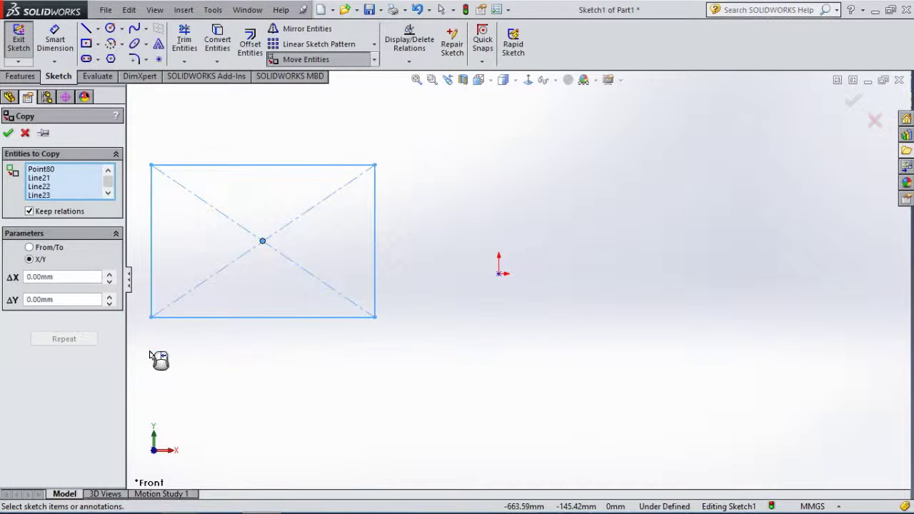
left_click(29, 248)
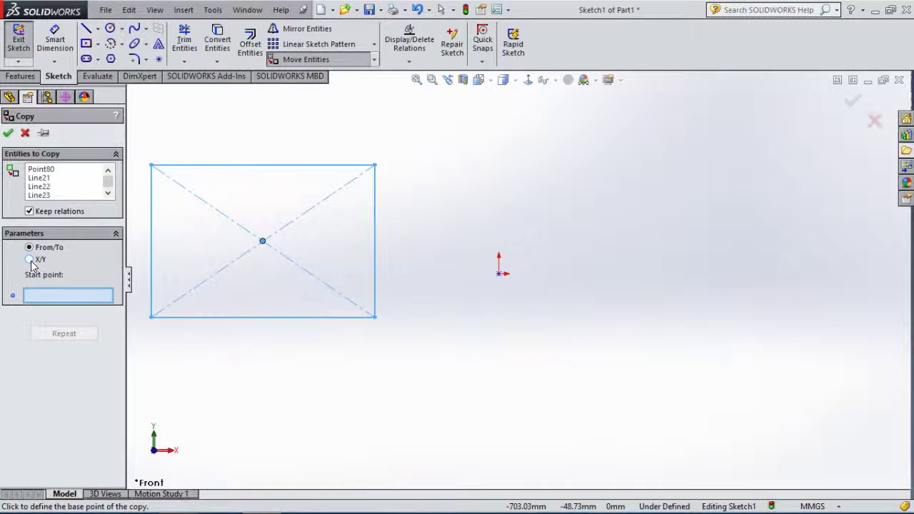
left_click(263, 242)
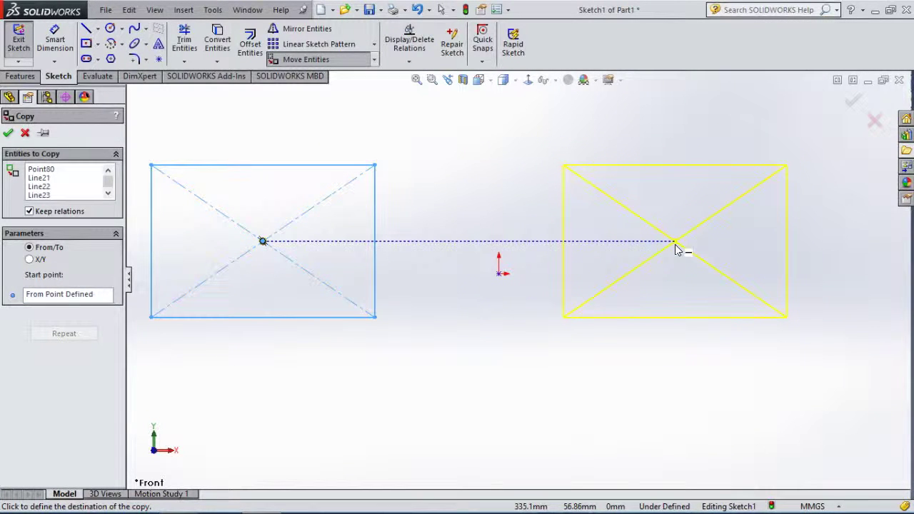
left_click(675, 242)
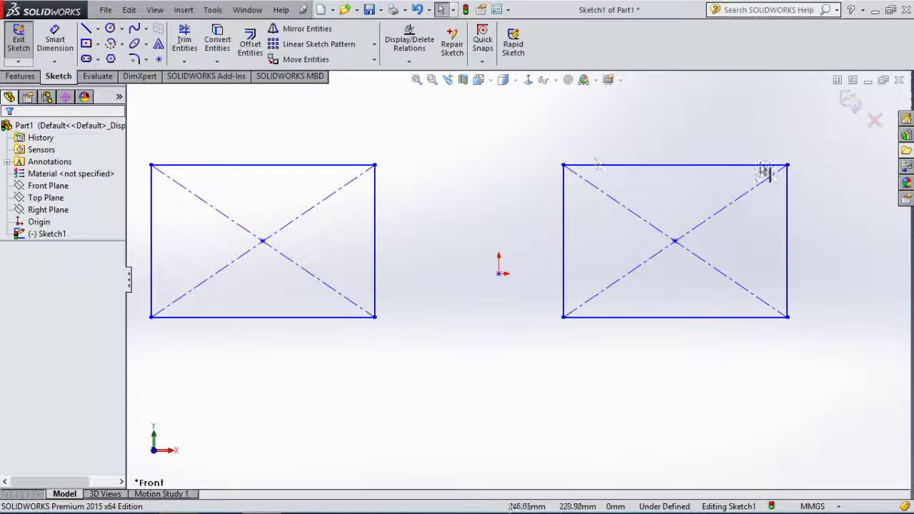
key("ctrl+z")
key("Escape")
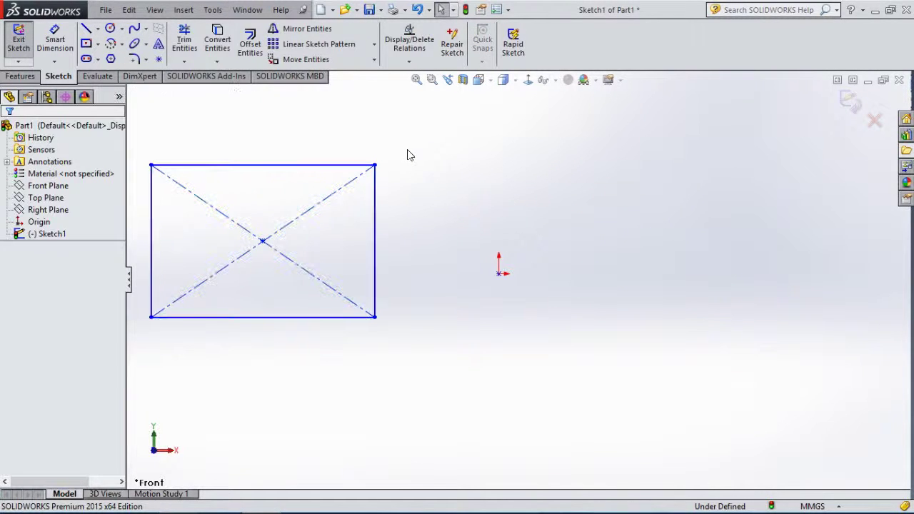
- Rotate the whole rectangle by 30 degrees about its lower-left corner using Rotate Entities
left_click(372, 61)
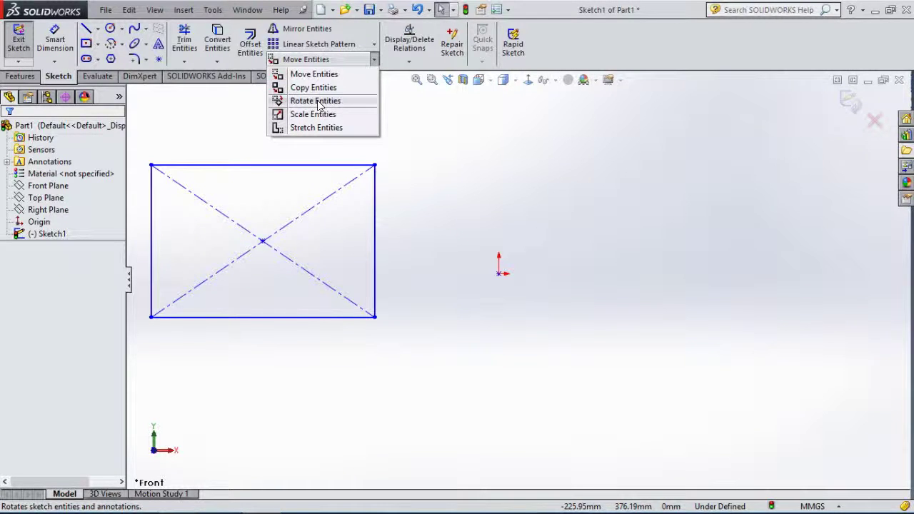
left_click(318, 103)
mouse_move(443, 152)
left_mouse_down()
mouse_move(178, 302)
mouse_move(148, 350)
left_mouse_up()
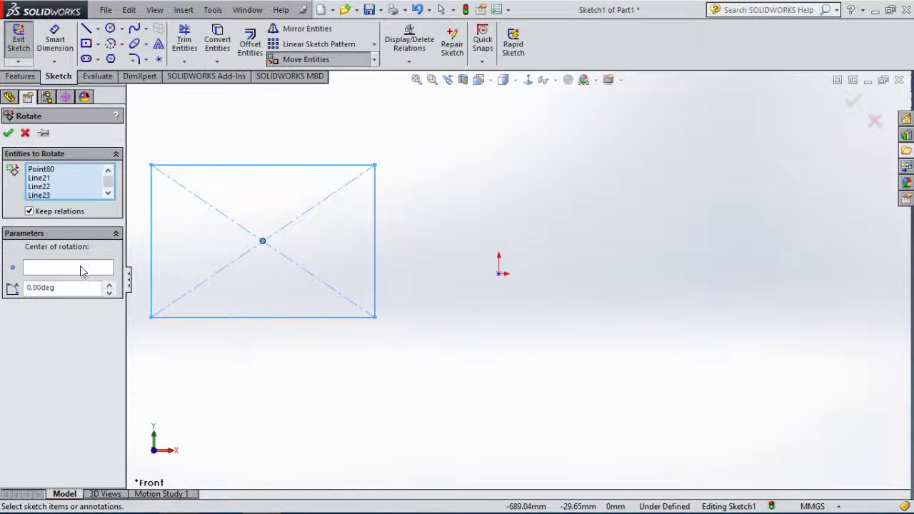
left_click(80, 267)
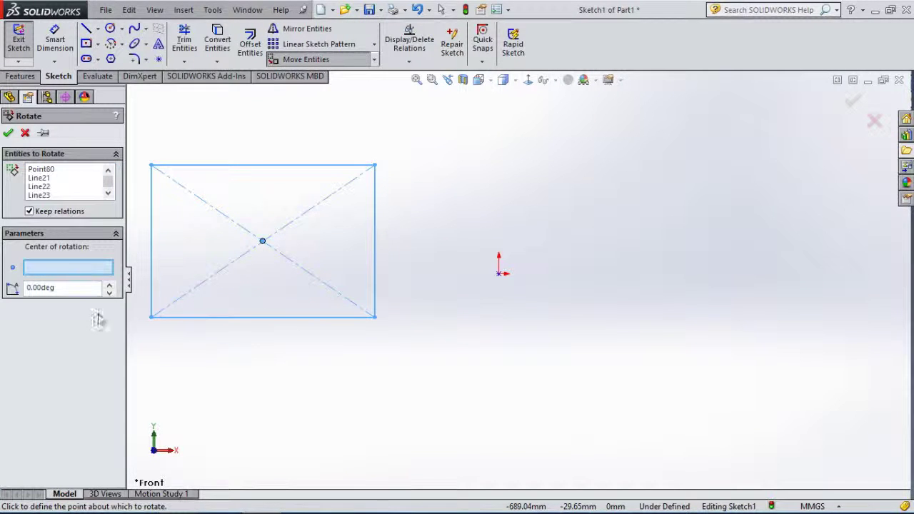
left_click(151, 317)
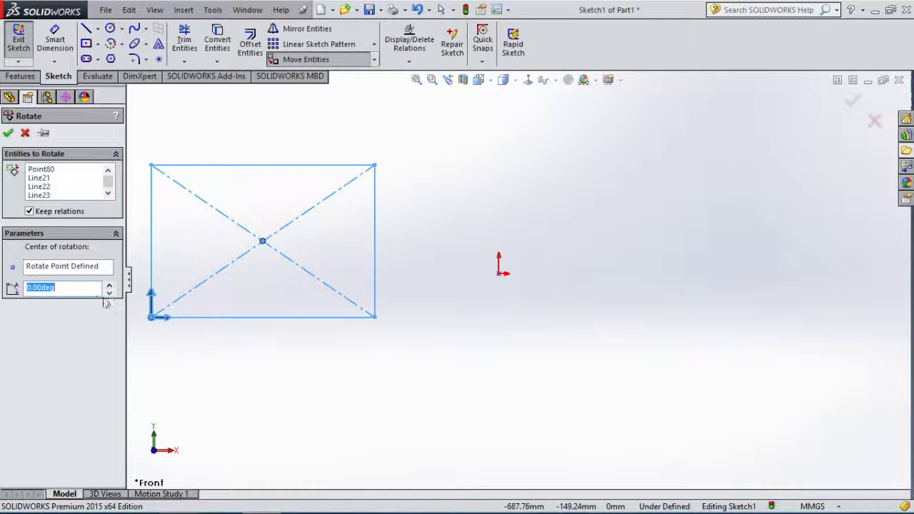
scroll(230, 281, "up", 2)
scroll(296, 260, "down", 2)
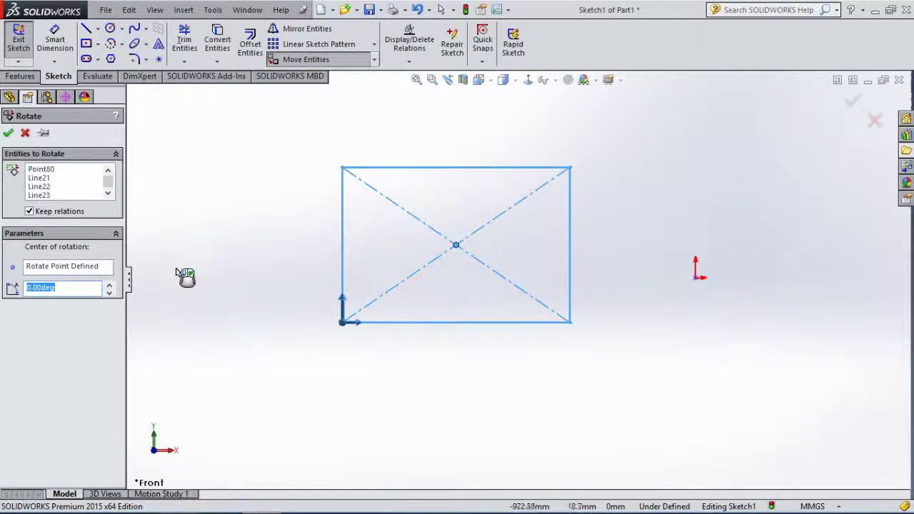
type("30")
key("Return")
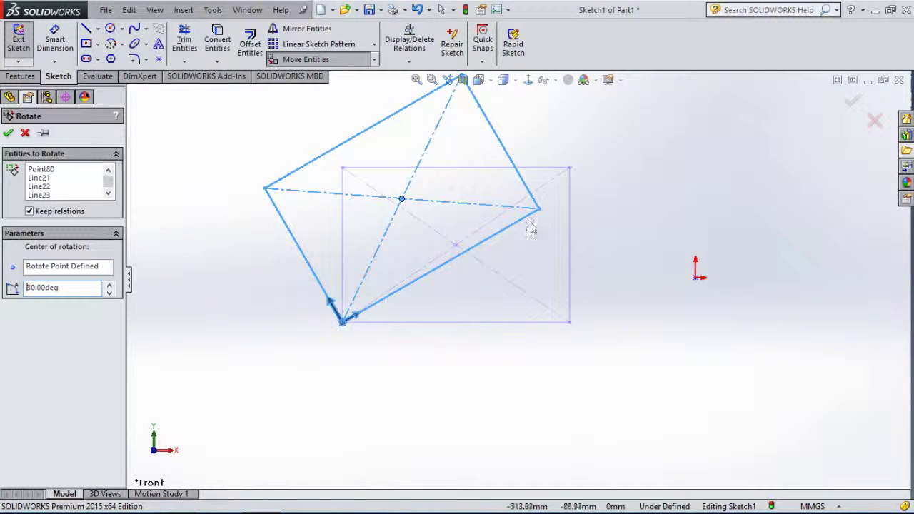
- Increase the rotation angle to 48 degrees, apply the rotation, and undo it
left_click(109, 284)
left_click(108, 284)
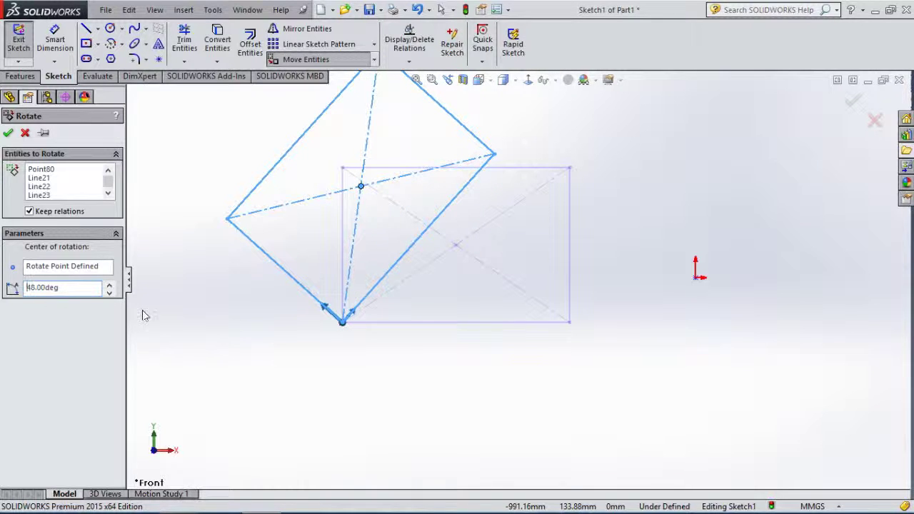
left_click_drag(71, 287, 27, 287)
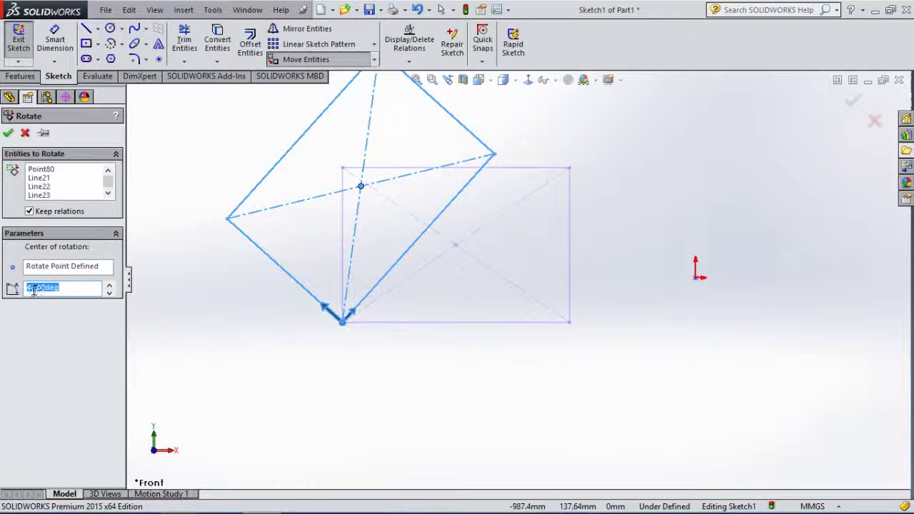
left_click(852, 101)
key("ctrl+z")
left_click(272, 182)
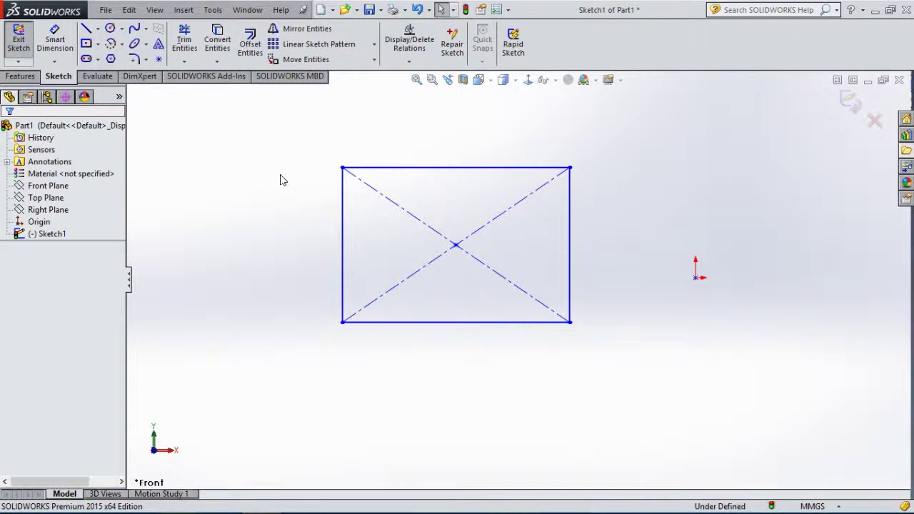
- Set up Scale Entities for the whole rectangle about its lower-left corner with the Copy option enabled
left_click(374, 59)
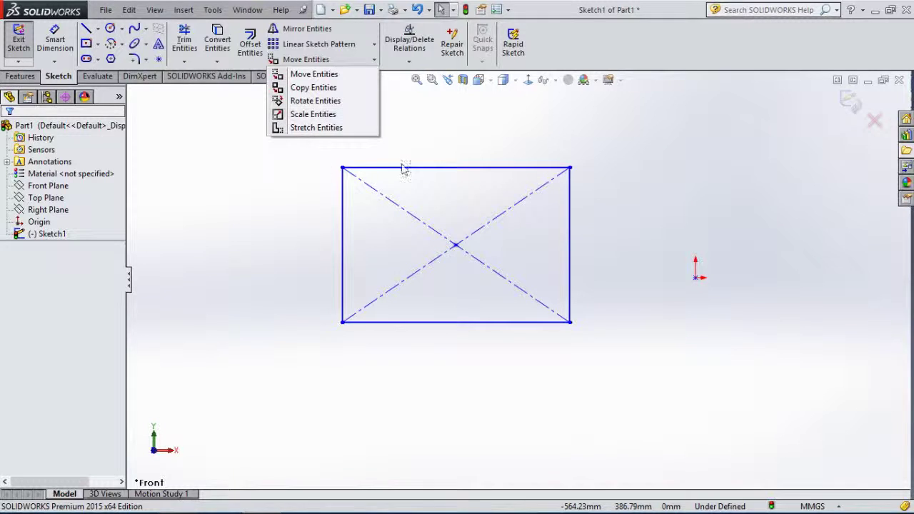
left_click(564, 137)
left_click(374, 60)
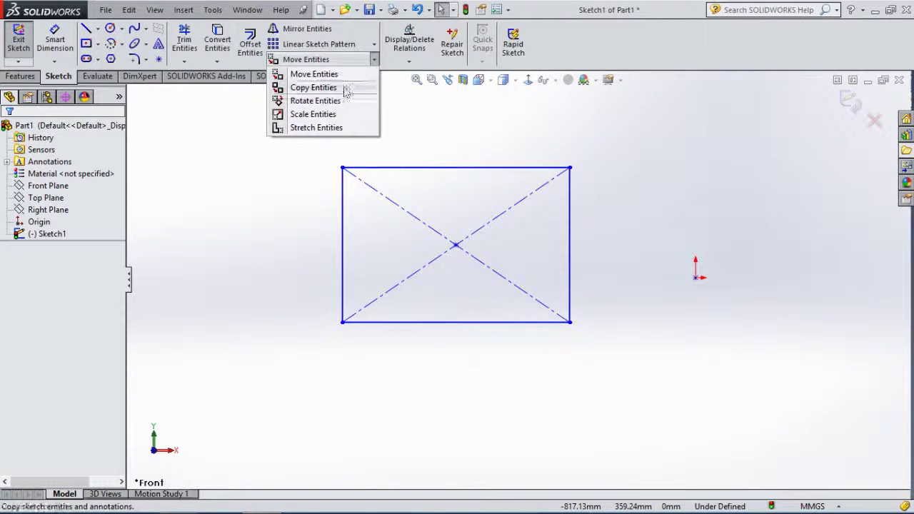
left_click(322, 114)
left_click_drag(587, 140, 222, 415)
left_click(37, 251)
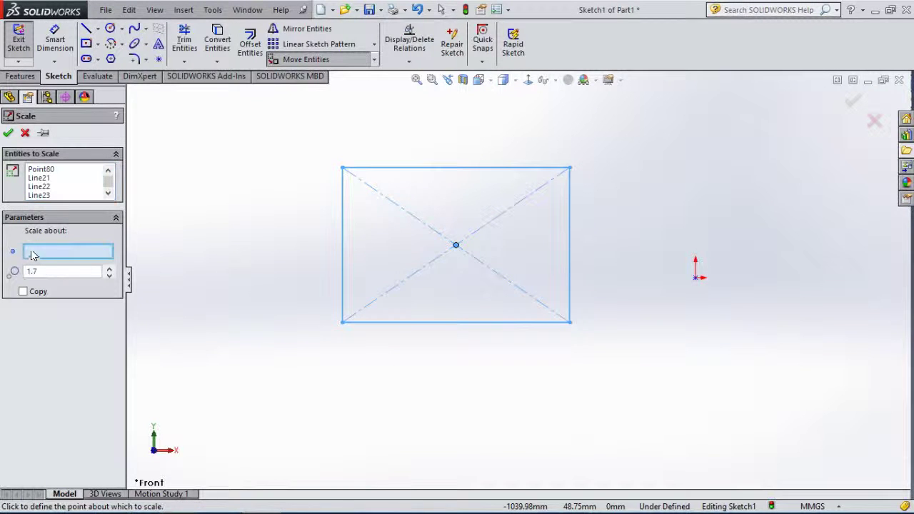
left_click(342, 323)
scroll(518, 278, "up", 3)
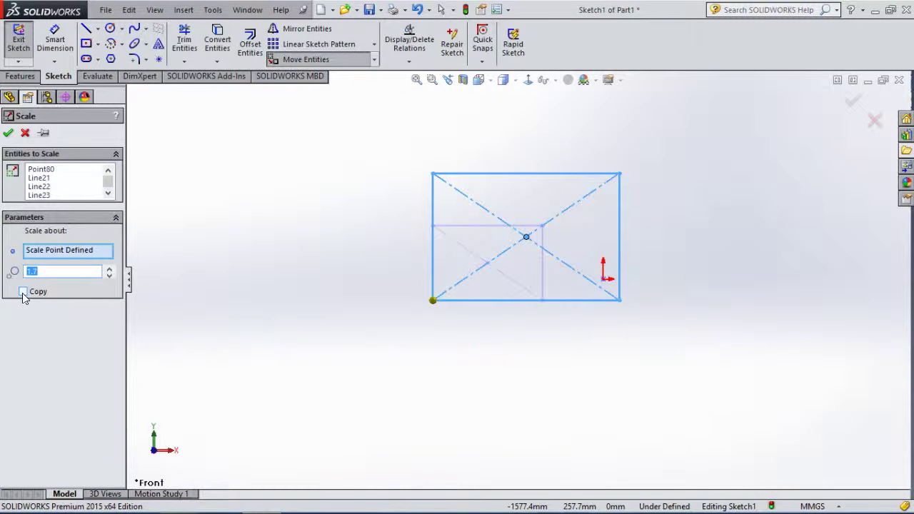
left_click(23, 292)
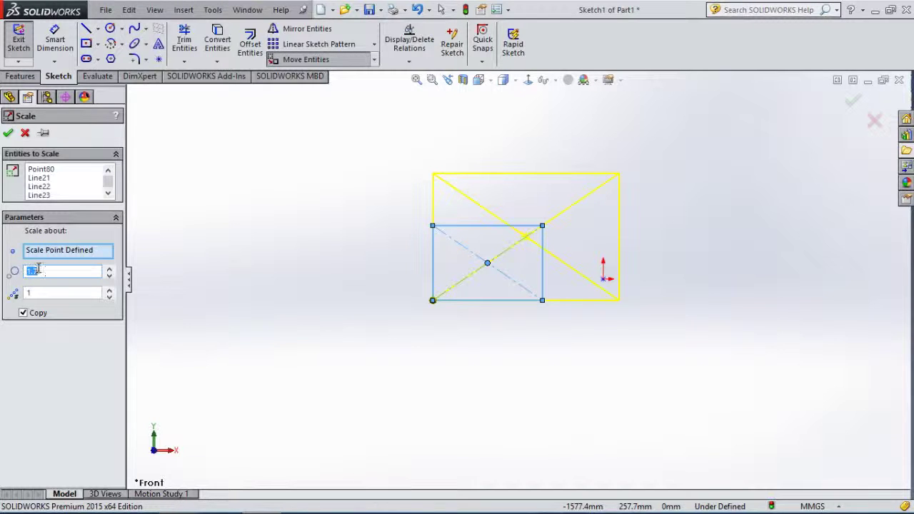
- Set the scale factor to 2 and the number of copies to 4, and create the scaled rectangles
left_click(108, 271)
left_click(108, 270)
left_click(109, 270)
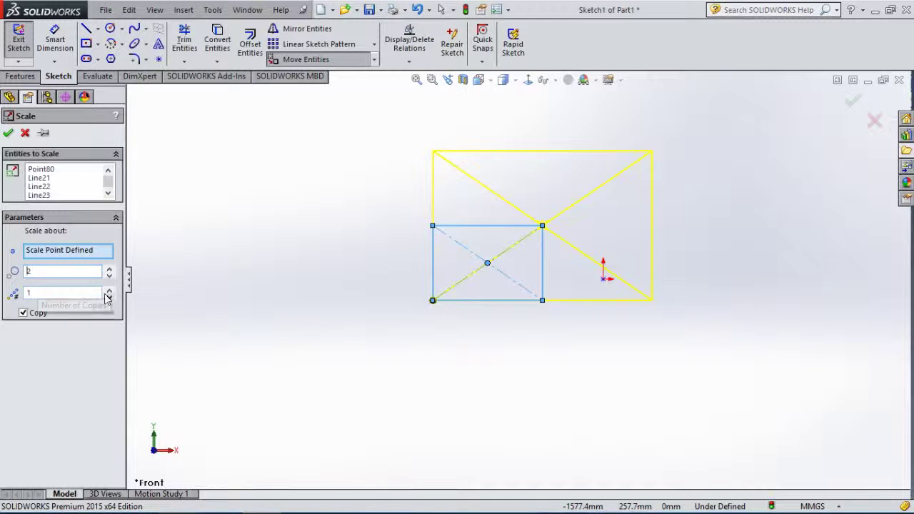
left_click(109, 289)
scroll(418, 296, "up", 2)
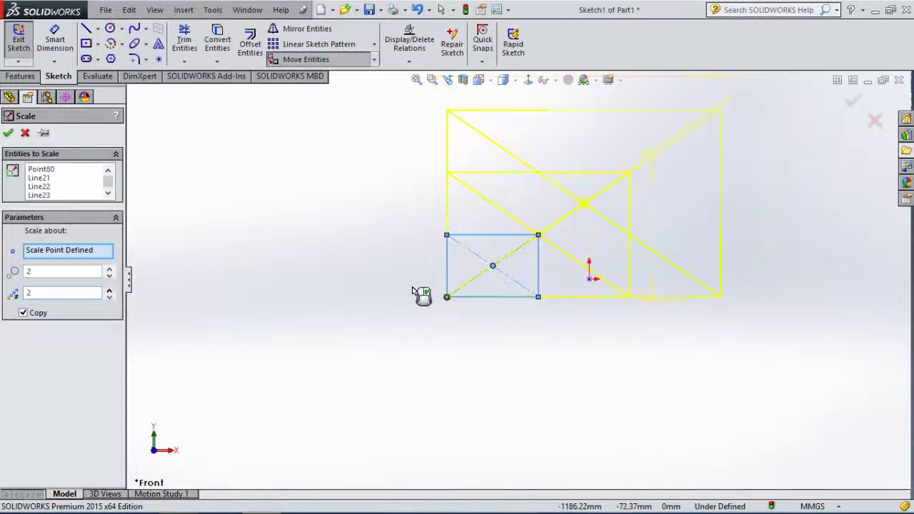
left_click(109, 289)
left_click(108, 289)
scroll(435, 298, "up", 2)
scroll(582, 251, "down", 2)
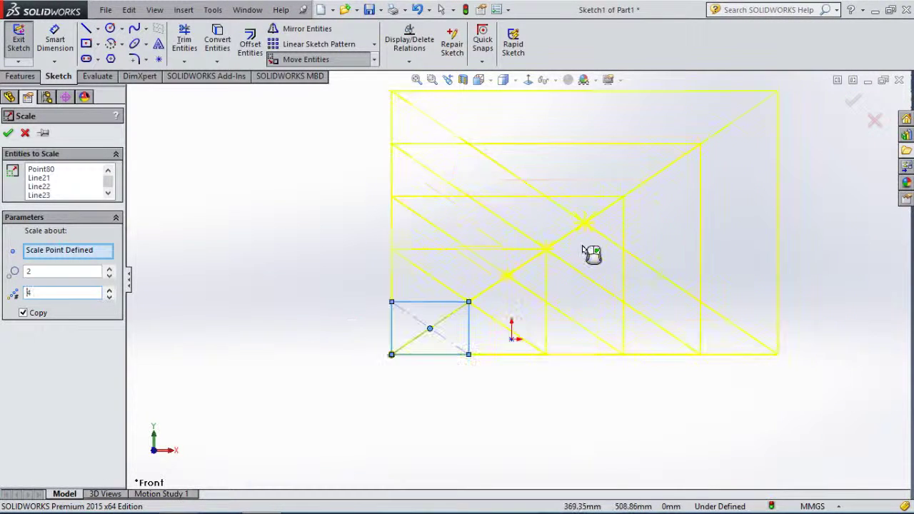
scroll(575, 221, "up", 1)
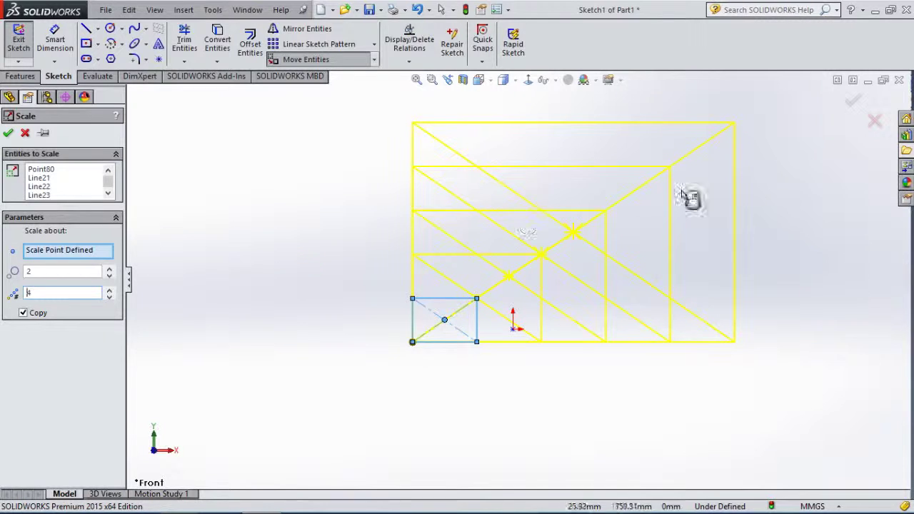
left_click(853, 102)
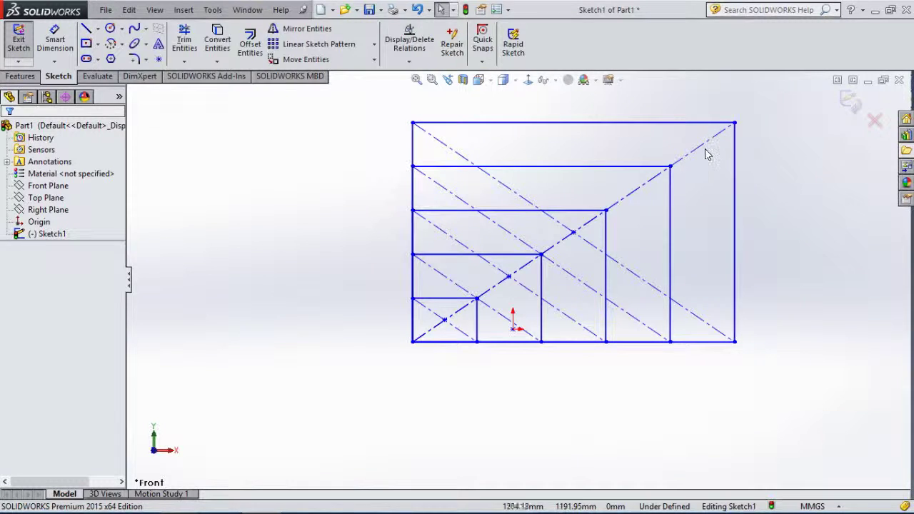
- Undo the scaled copies and delete the whole remaining rectangle with its construction diagonals
key("ctrl+z")
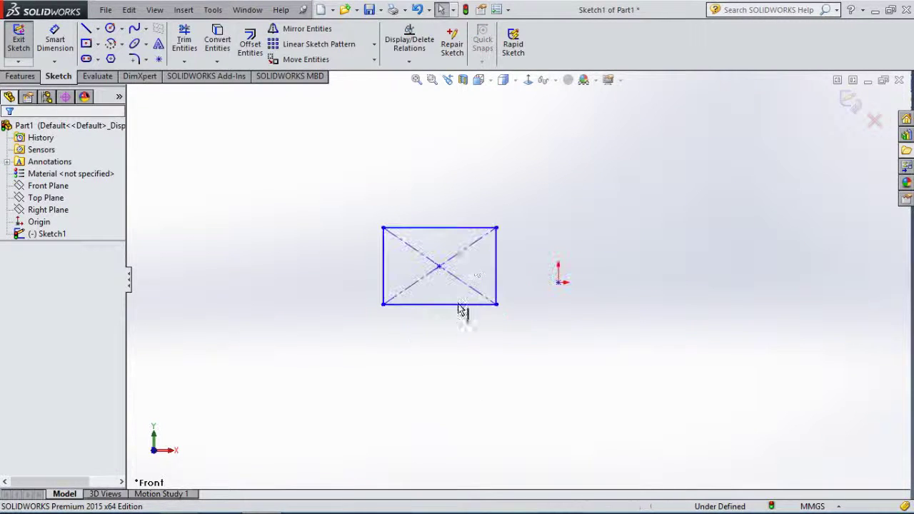
scroll(463, 286, "down", 3)
left_click(374, 60)
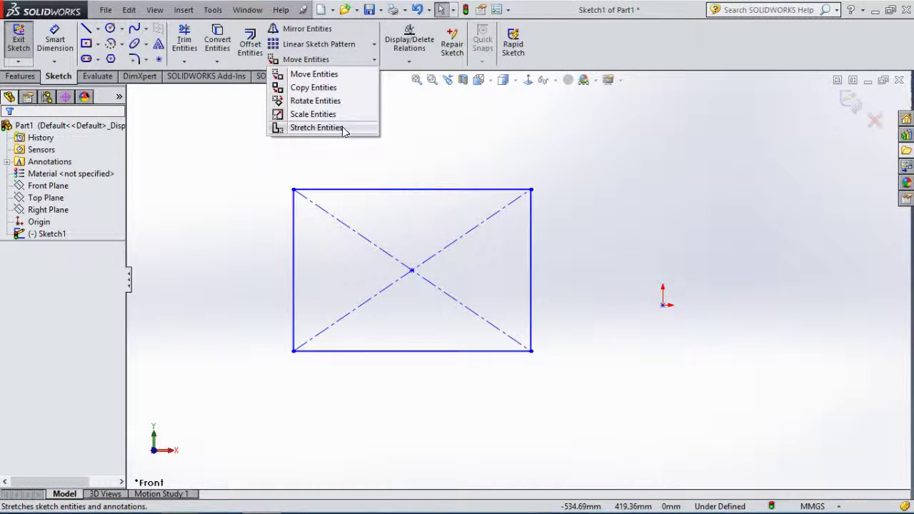
left_click_drag(564, 139, 184, 490)
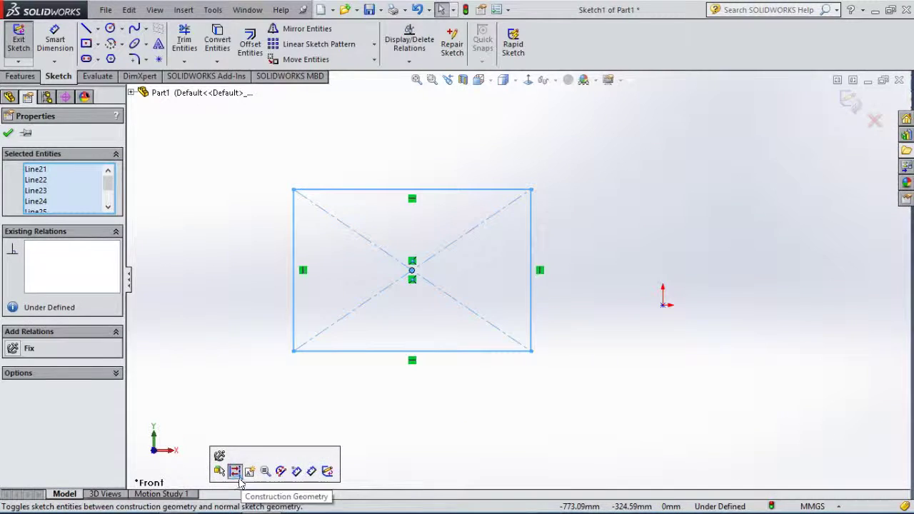
key("Delete")
- Sketch a closed irregular four-sided outline left of the origin, its upper edge about 309 mm and right edge about 406 mm long
key("l")
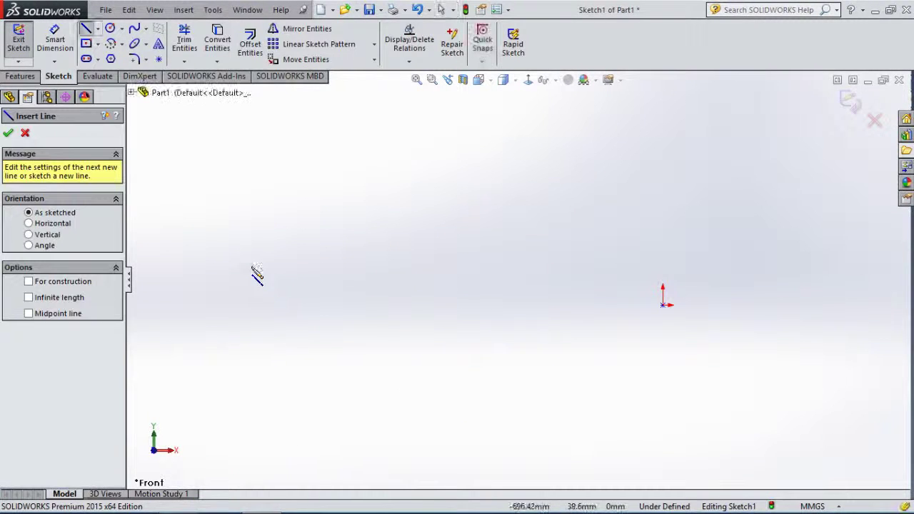
left_click(355, 147)
left_click(283, 351)
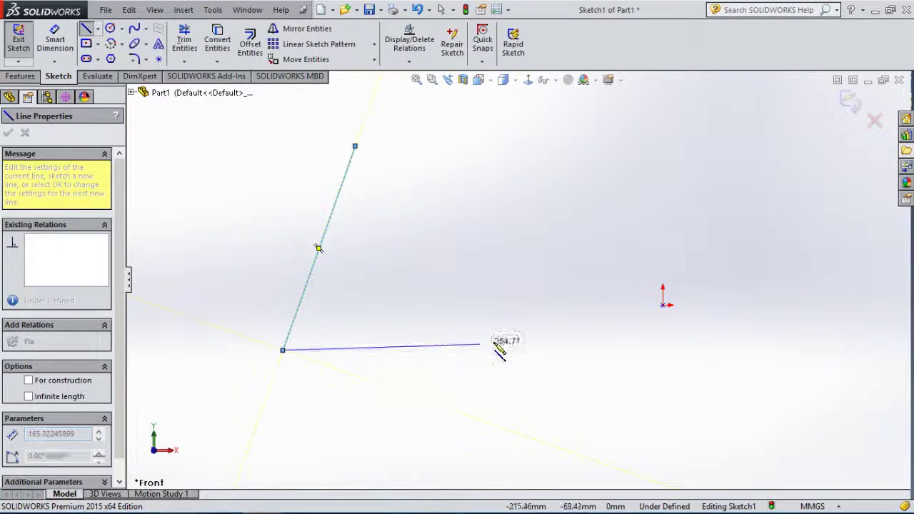
left_click(515, 355)
left_click(527, 130)
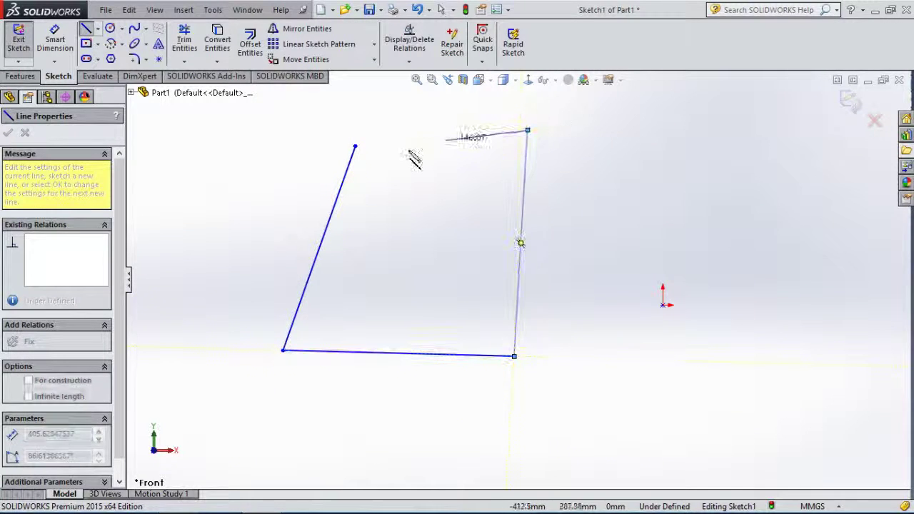
left_click(355, 147)
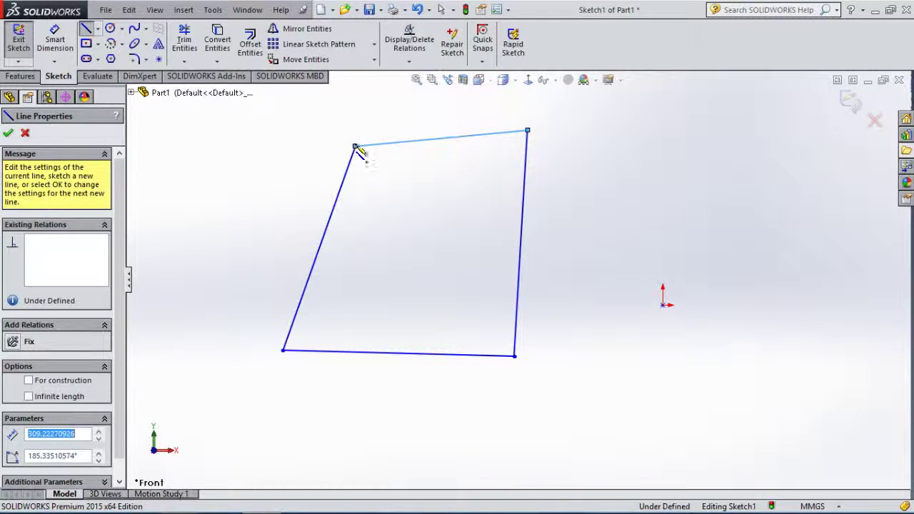
key("Escape")
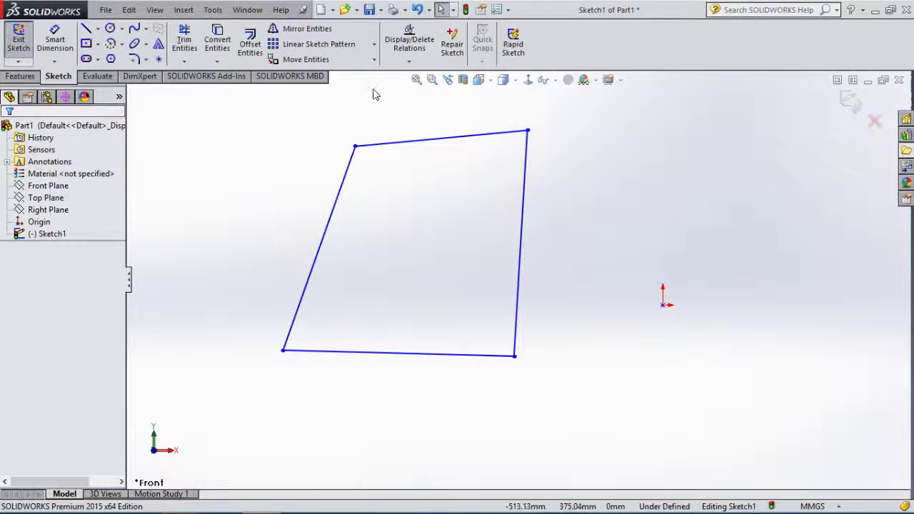
left_click(374, 59)
left_click(313, 114)
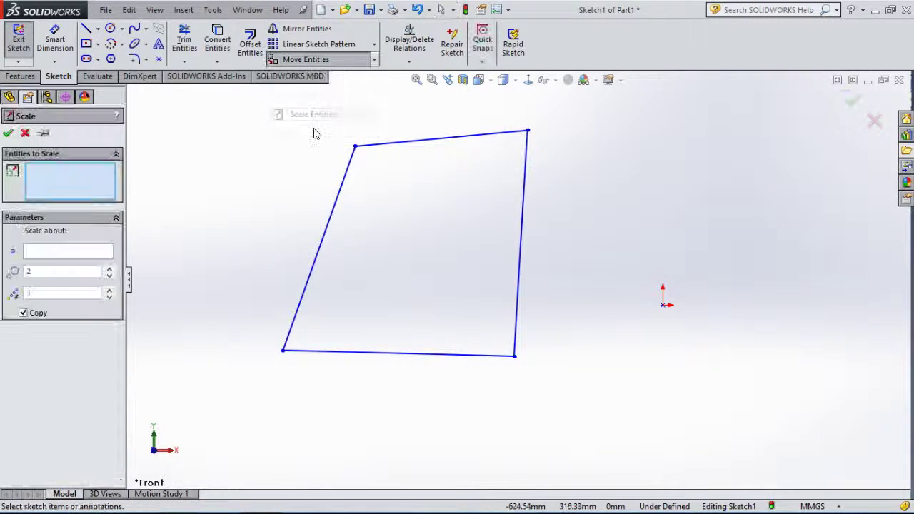
left_click(375, 59)
key("Escape")
key("Escape")
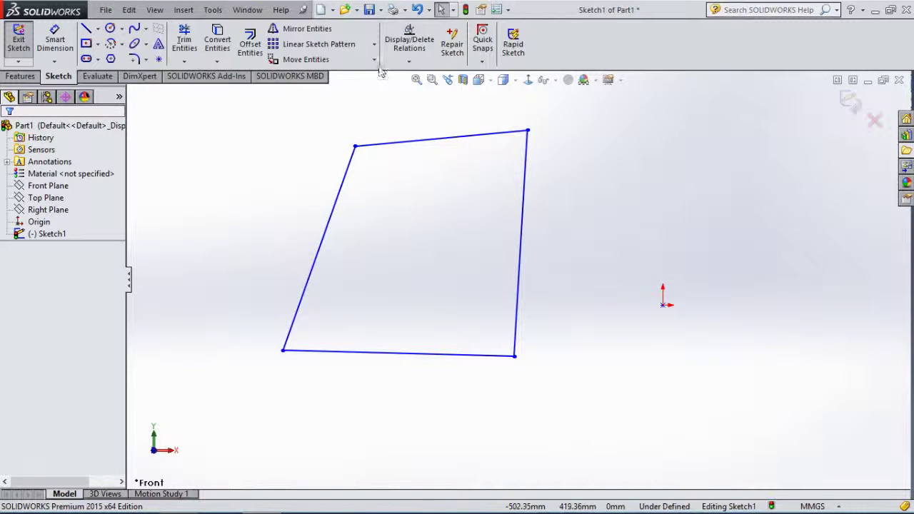
- Stretch the outline's upper and right edges from a base point near their shared corner, moving that corner down and toward the origin
left_click(374, 60)
left_click(330, 128)
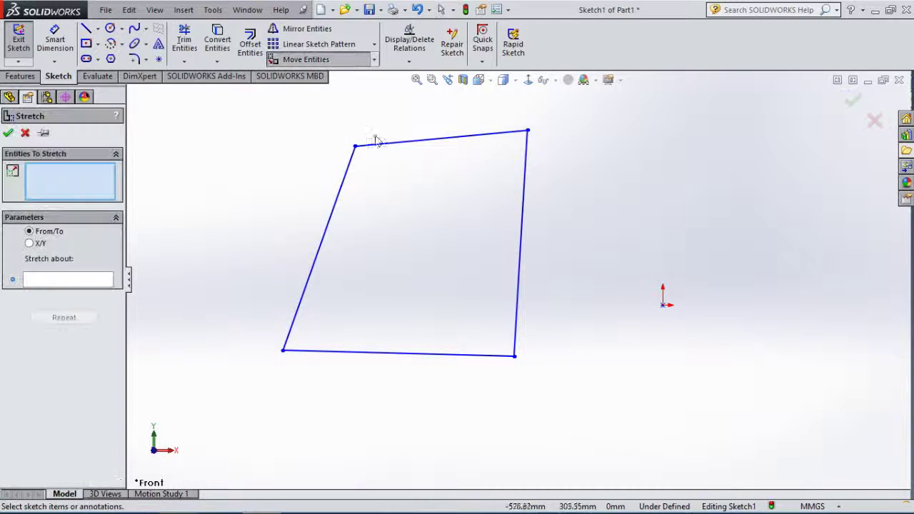
left_click(435, 147)
left_click(522, 214)
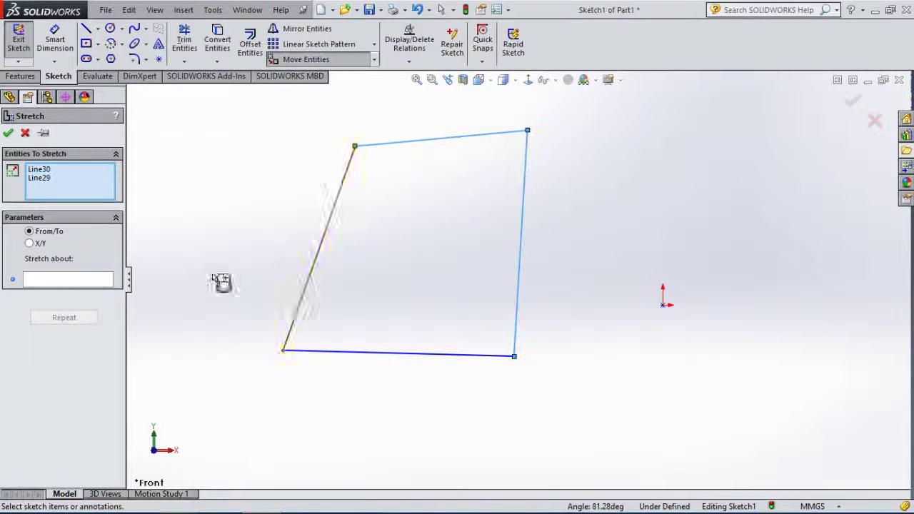
left_click(60, 279)
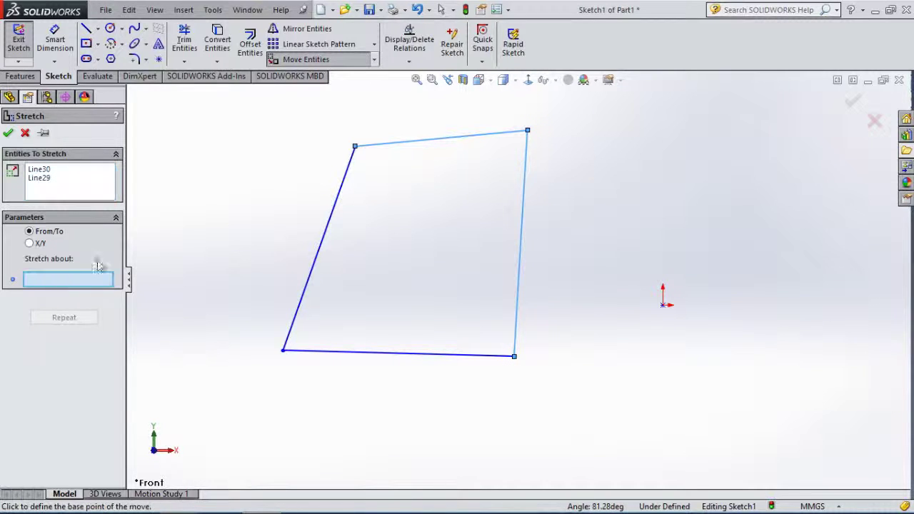
left_click(527, 151)
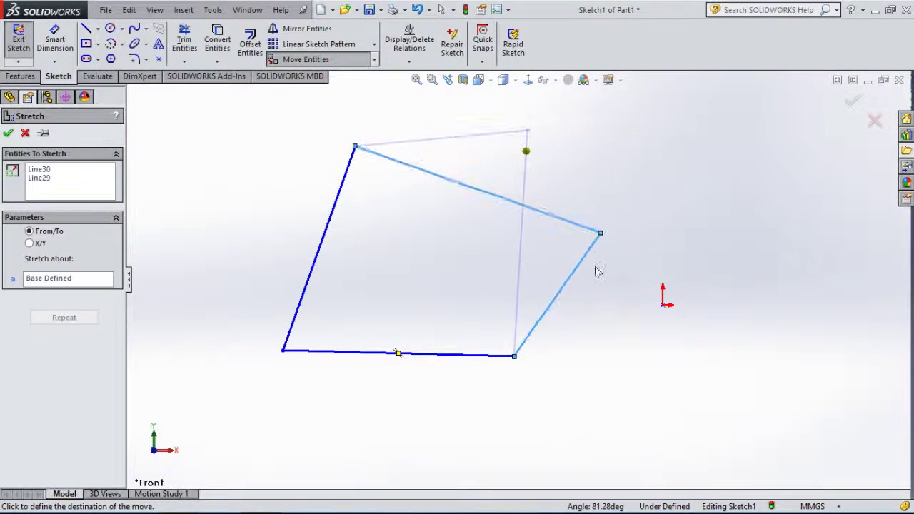
left_click(623, 258)
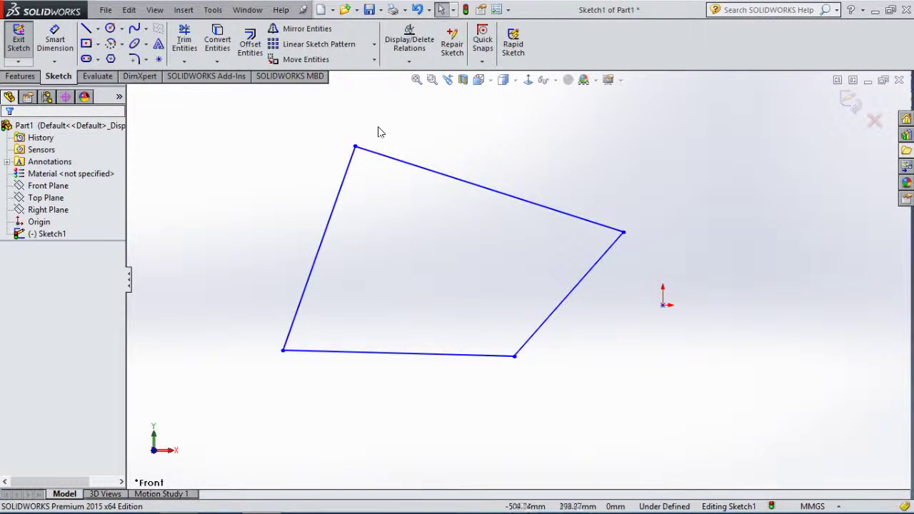
- Turn on the display of sketch relations and make the outline's left and right edges parallel
left_click(552, 80)
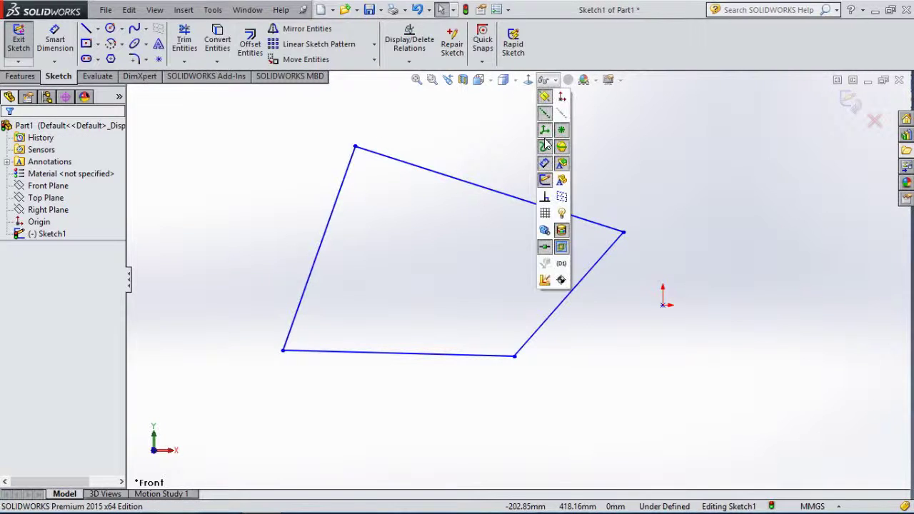
left_click(545, 197)
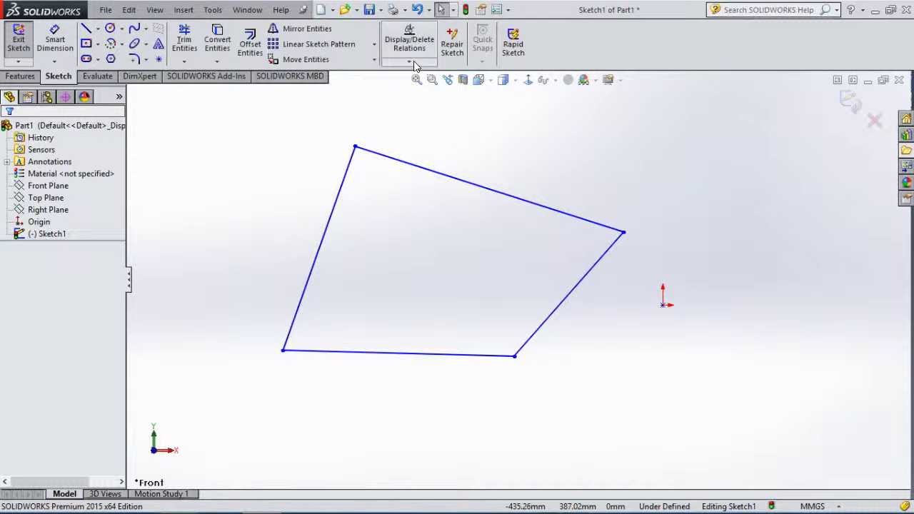
left_click(346, 173)
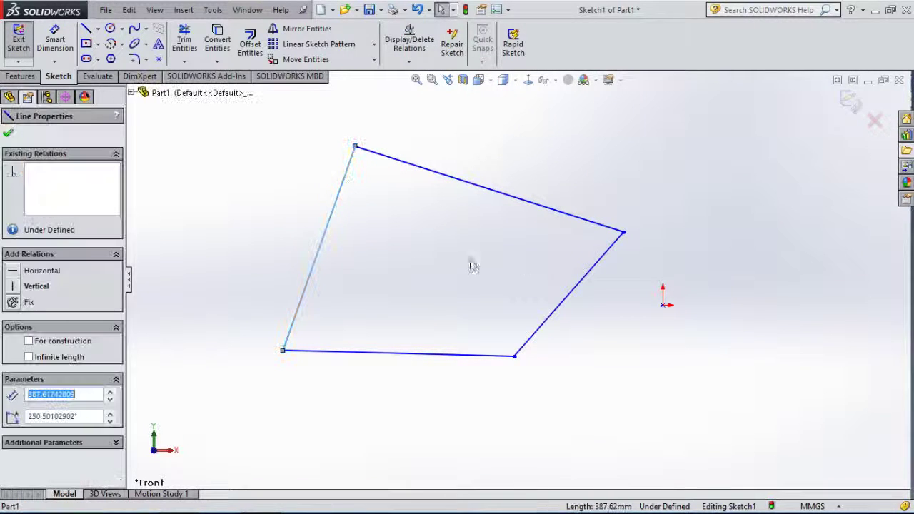
left_click(574, 300, "ctrl")
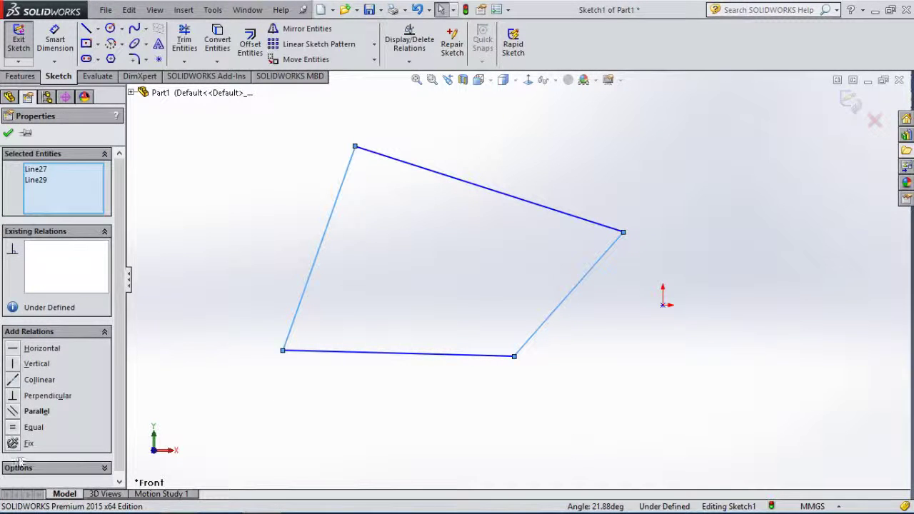
left_click(11, 414)
left_click(510, 286)
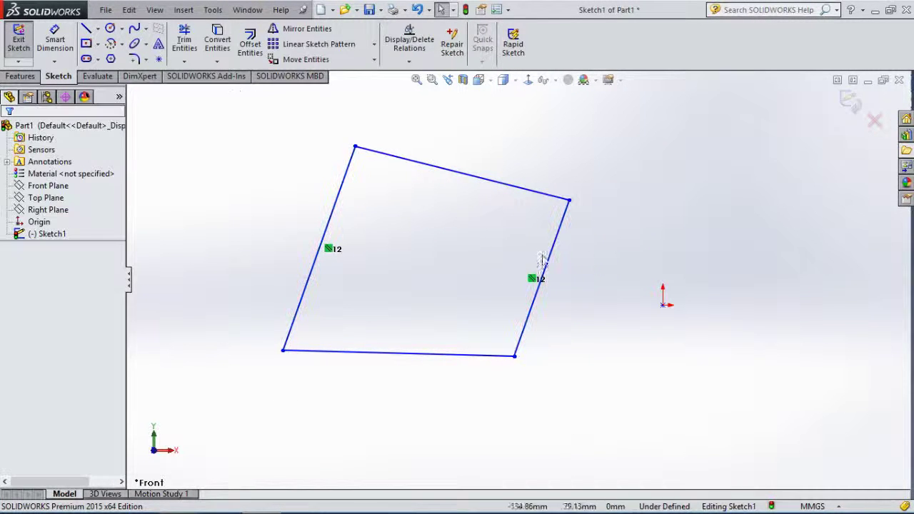
- Add a parallel relation between the outline's upper and lower edges
left_click(408, 160)
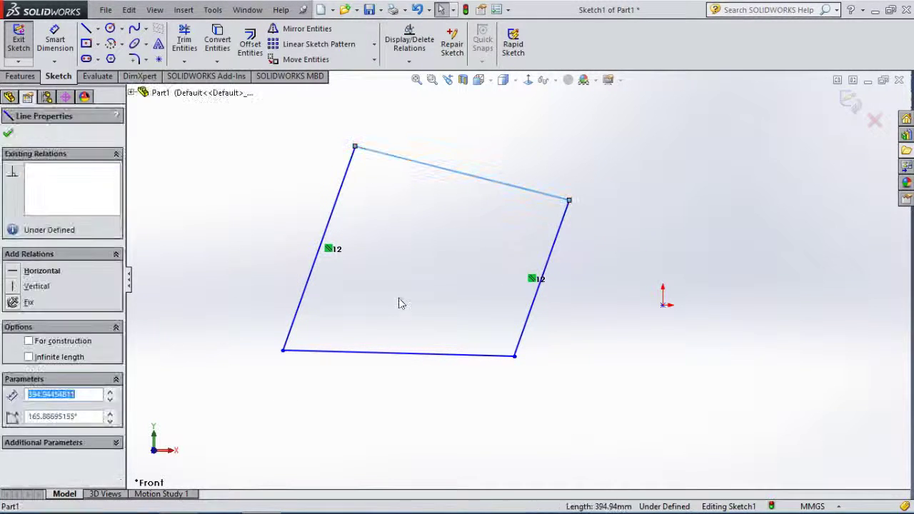
left_click(404, 352, "ctrl")
left_click(12, 415)
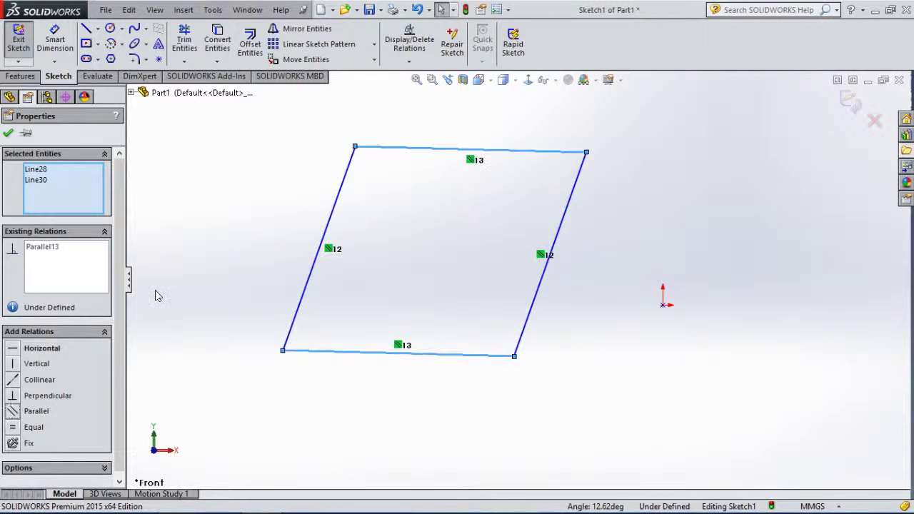
left_click(308, 191)
- Make the outline's left edge perpendicular to its lower edge
left_click(340, 196)
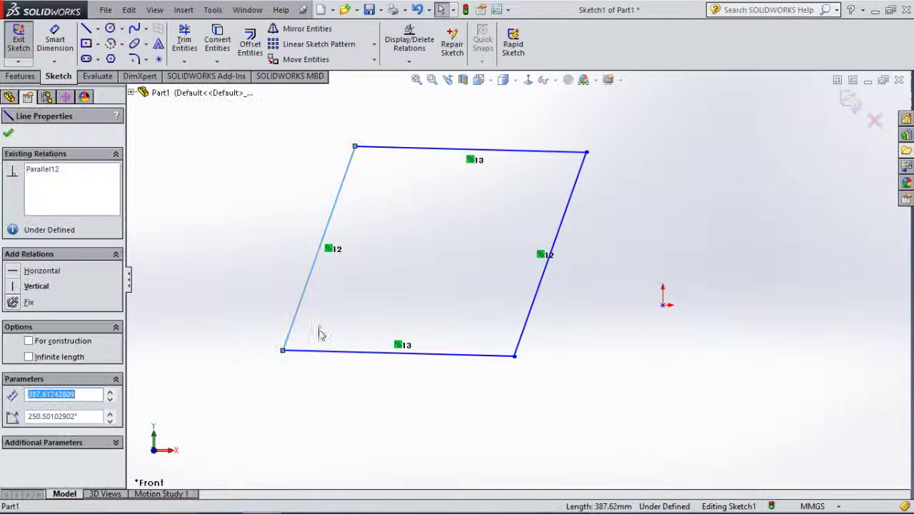
left_click(331, 352, "ctrl")
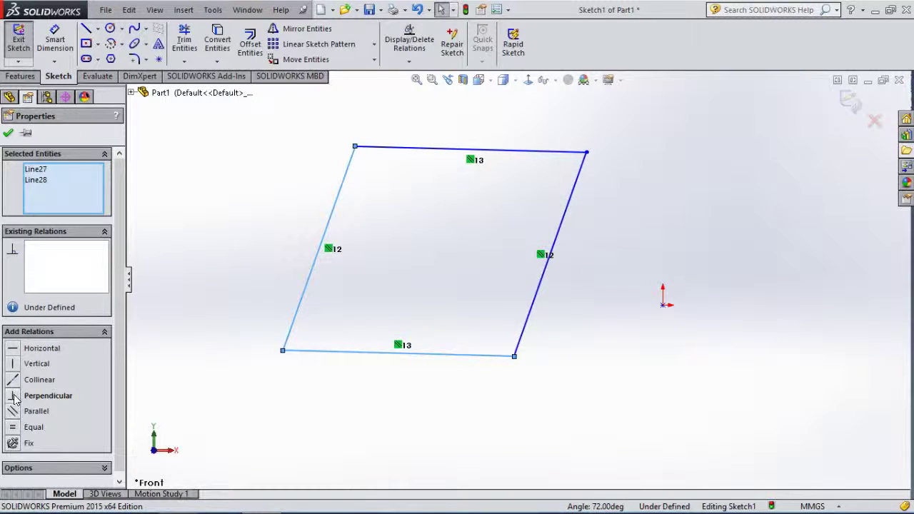
left_click(15, 397)
left_click(240, 245)
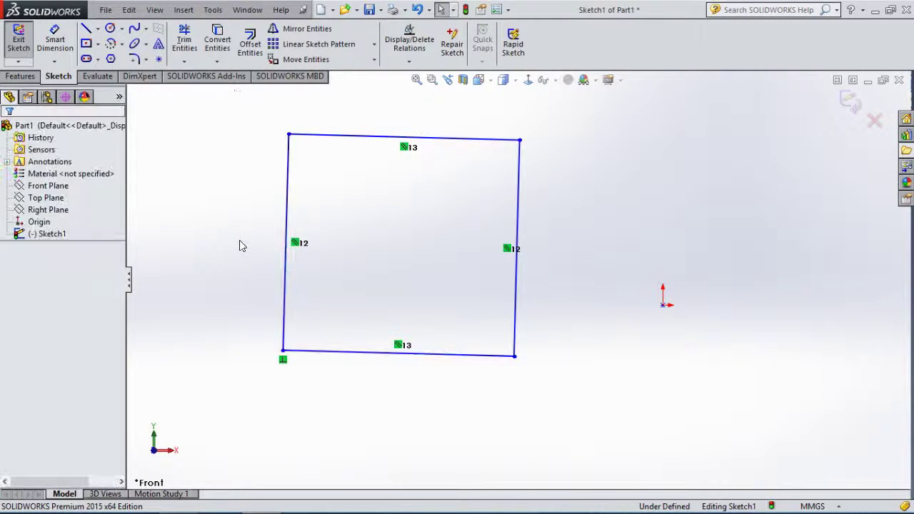
- Add an equal length relation between the upper and lower edges of the outline
left_click(336, 137)
left_click(327, 353, "ctrl")
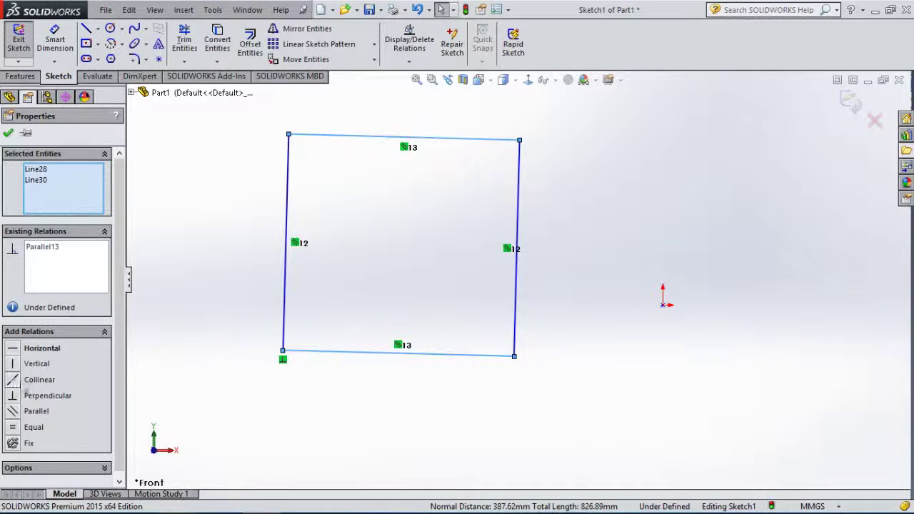
left_click(12, 429)
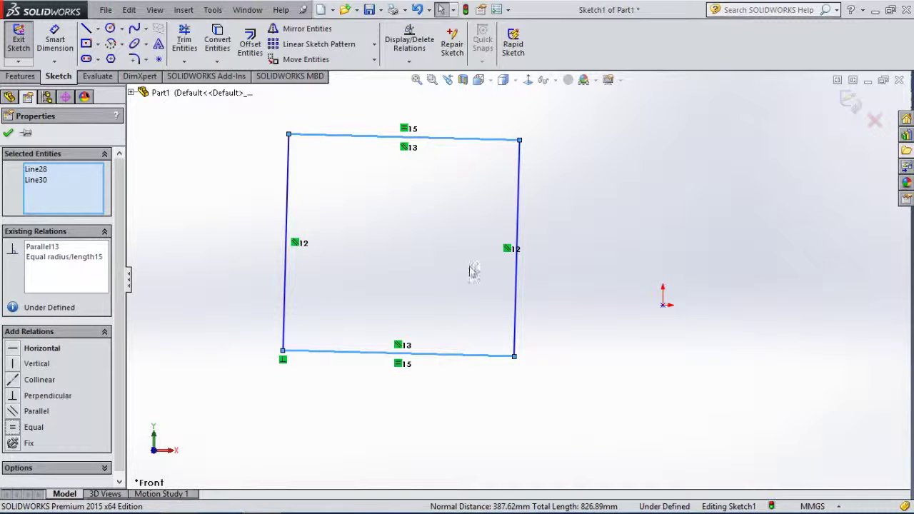
left_click(608, 161)
key("f")
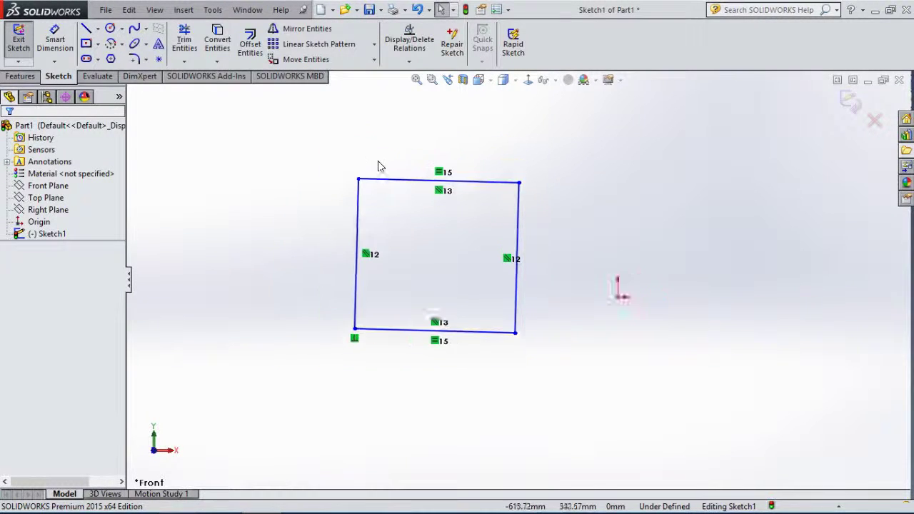
right_click_drag(261, 224, 210, 117)
right_click(210, 114)
left_click(221, 307)
right_click(239, 306)
key("Escape")
key("Escape")
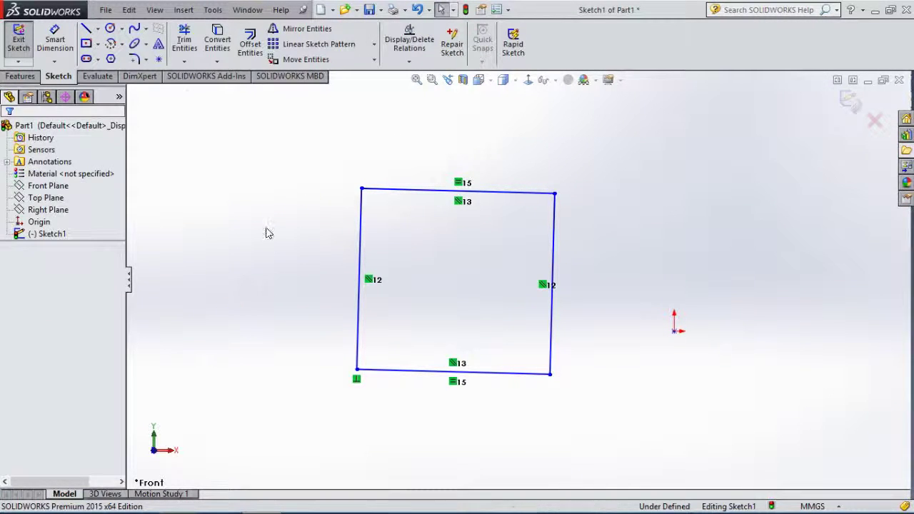
- Sketch a circle about 192 mm in diameter just above the outline's upper edge
right_click_drag(265, 230, 214, 128)
left_click(448, 133)
left_click(495, 134)
key("Escape")
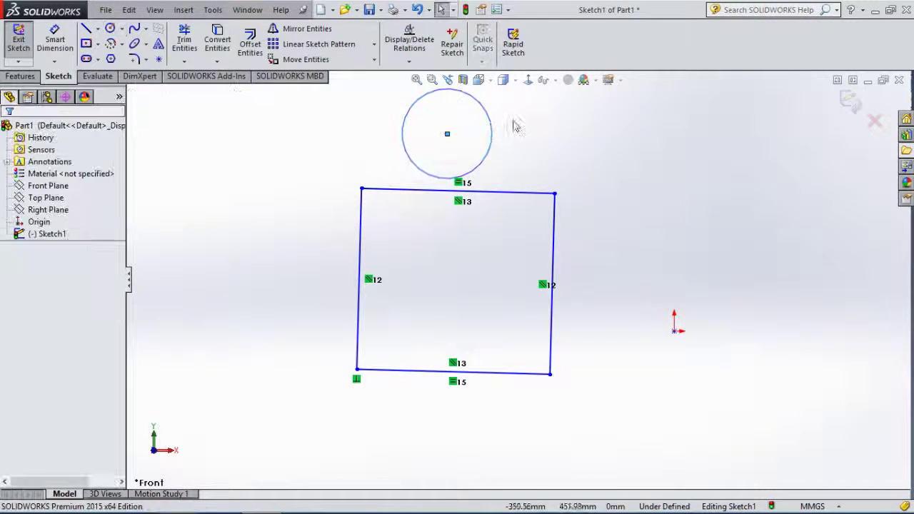
- Make the circle tangent to the upper edge of the outline
left_click(485, 163)
left_click(464, 191, "ctrl")
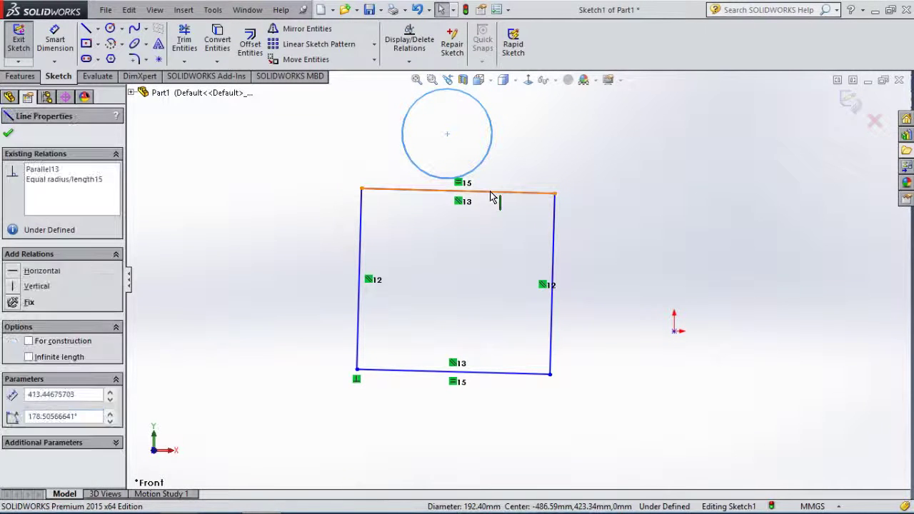
left_click(13, 350)
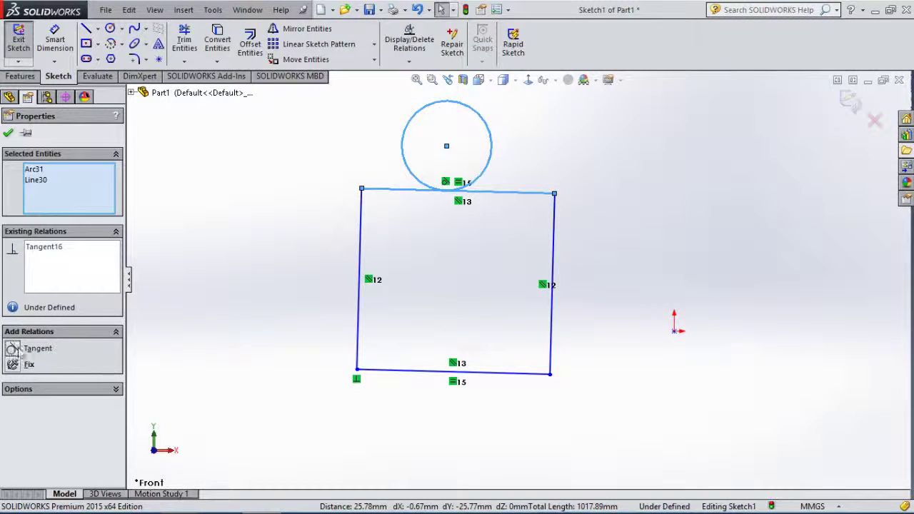
left_click(216, 177)
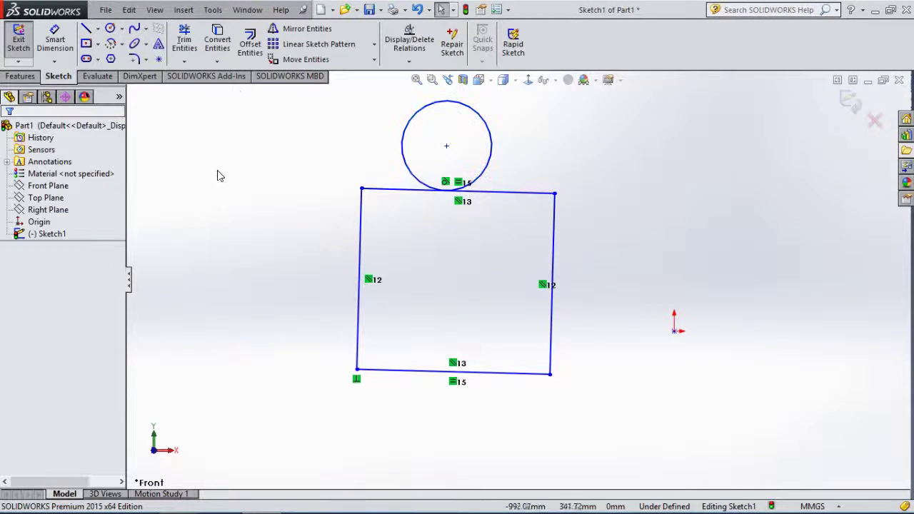
- Try to delete the perpendicular, both parallel and the tangent relations through Display/Delete Relations
left_click(412, 61)
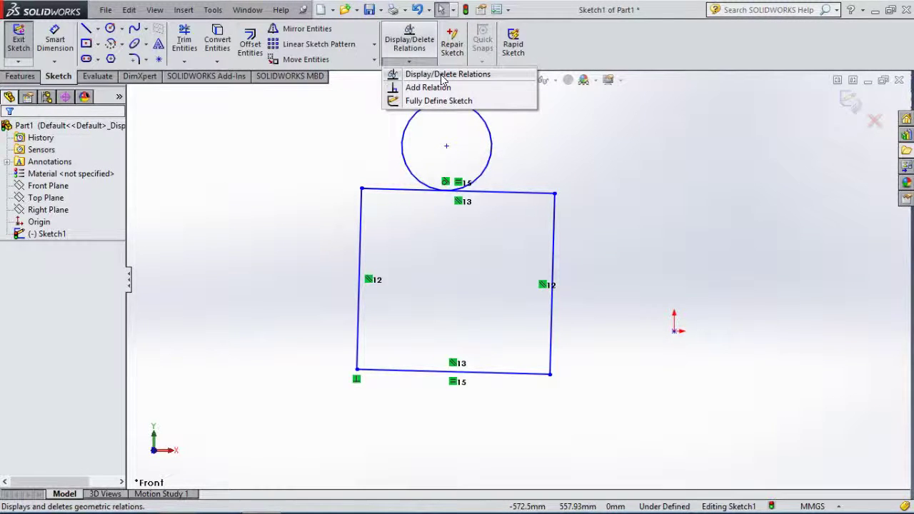
left_click(443, 74)
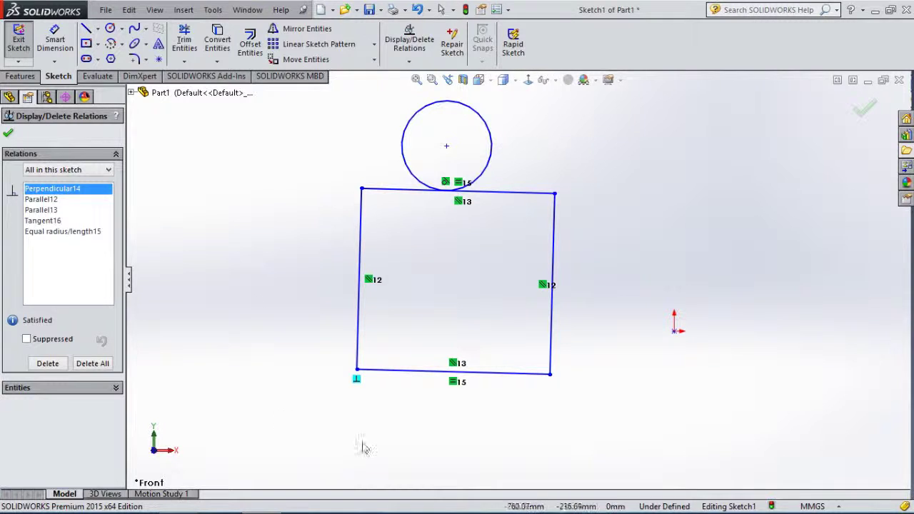
left_click(48, 364)
left_click(47, 364)
left_click(47, 364)
left_click(47, 364)
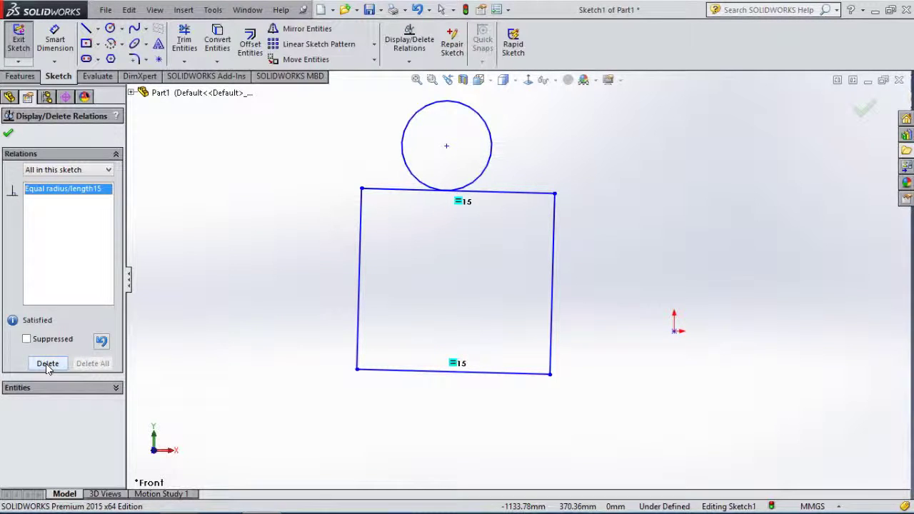
key("Escape")
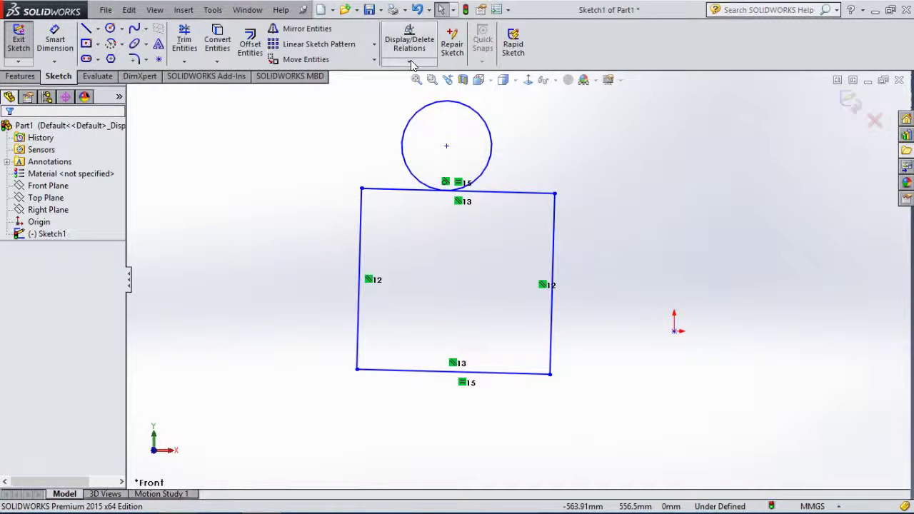
left_click(411, 64)
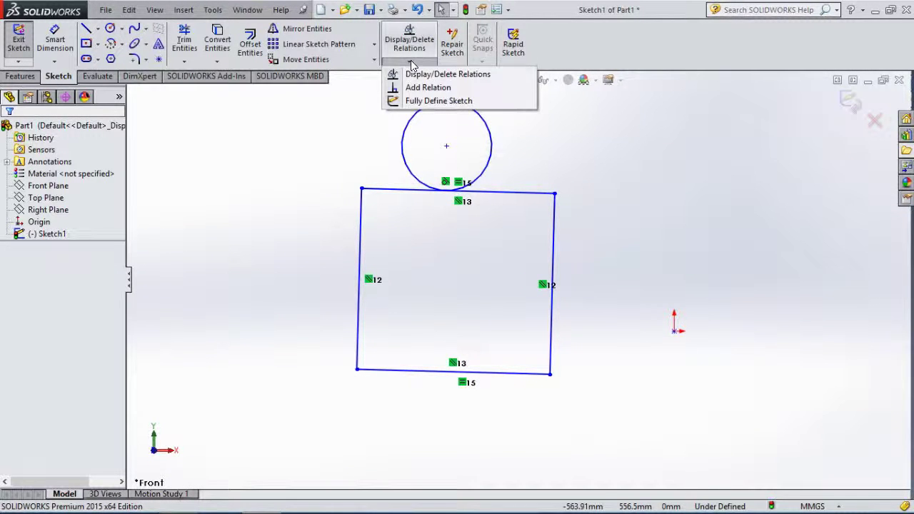
left_click(430, 102)
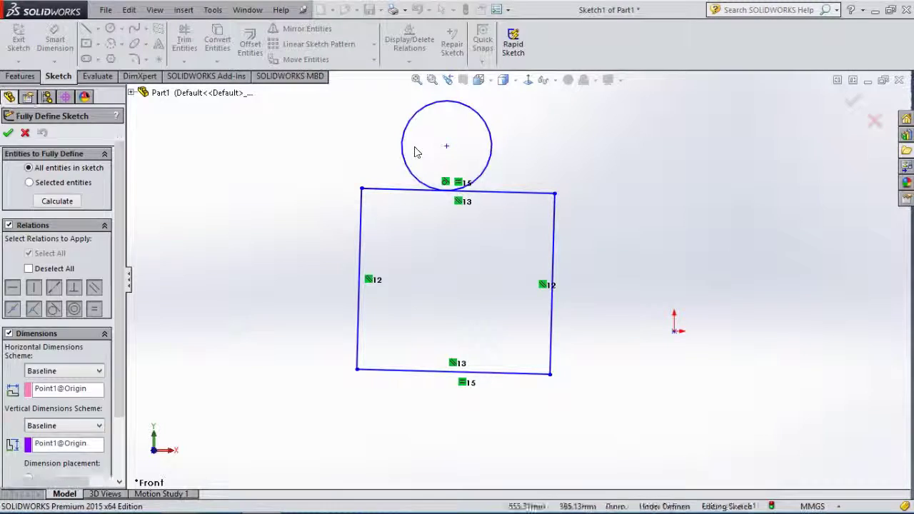
key("Escape")
- Fully define all entities of the sketch with automatic relations and baseline dimensions from the origin
mouse_move(599, 120)
left_mouse_down()
mouse_move(341, 380)
mouse_move(329, 404)
left_mouse_up()
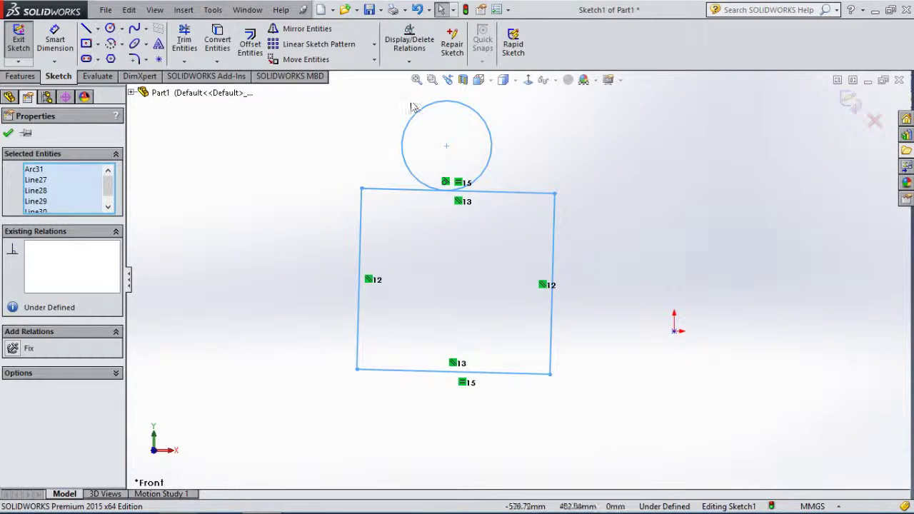
left_click(409, 62)
left_click(424, 102)
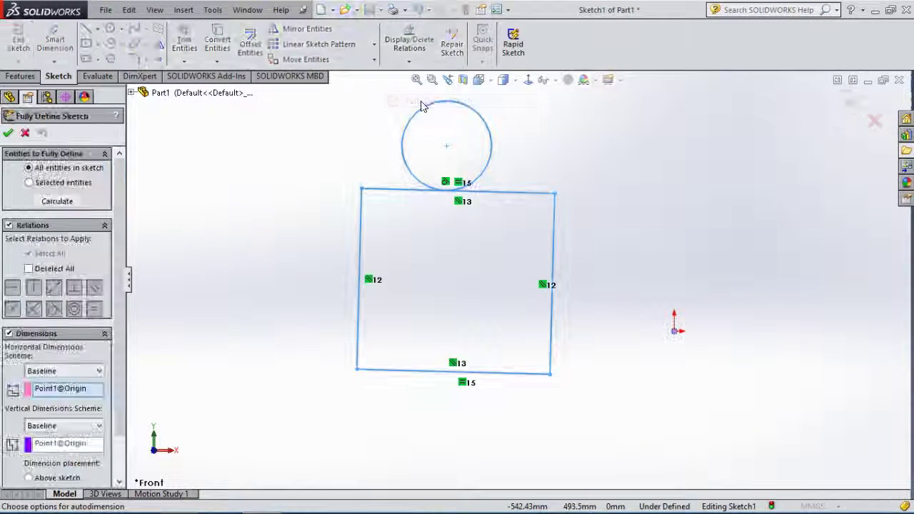
left_click(854, 103)
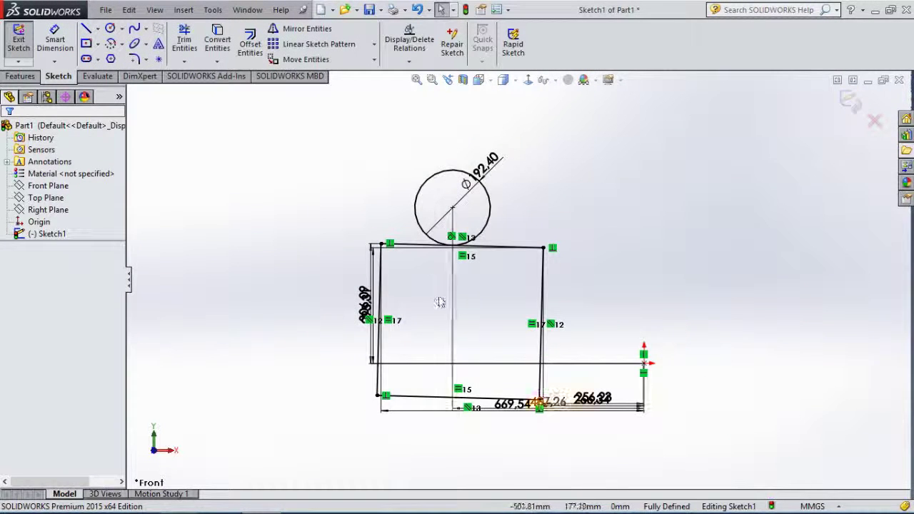
left_click(417, 209)
left_click(504, 211)
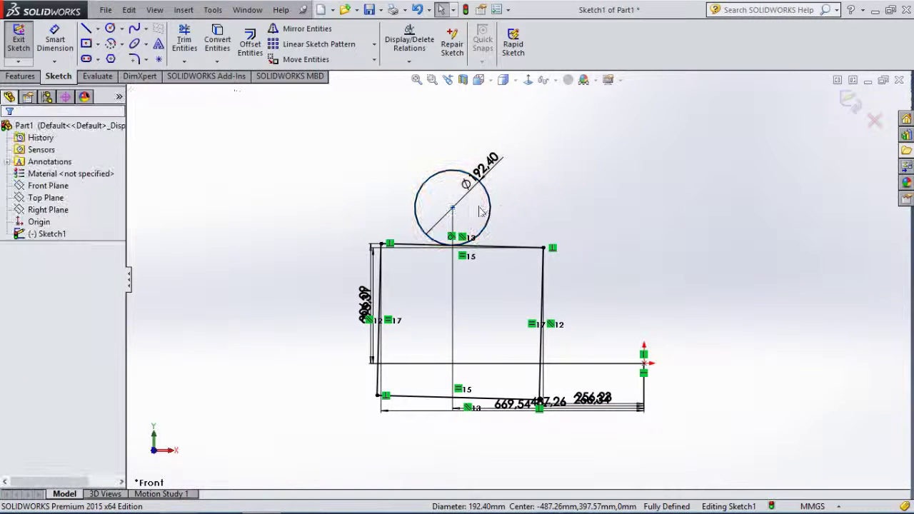
- Delete all the existing geometry from the sketch, including the outline, the circle and their dimensions
scroll(492, 315, "down", 5)
scroll(493, 326, "up", 5)
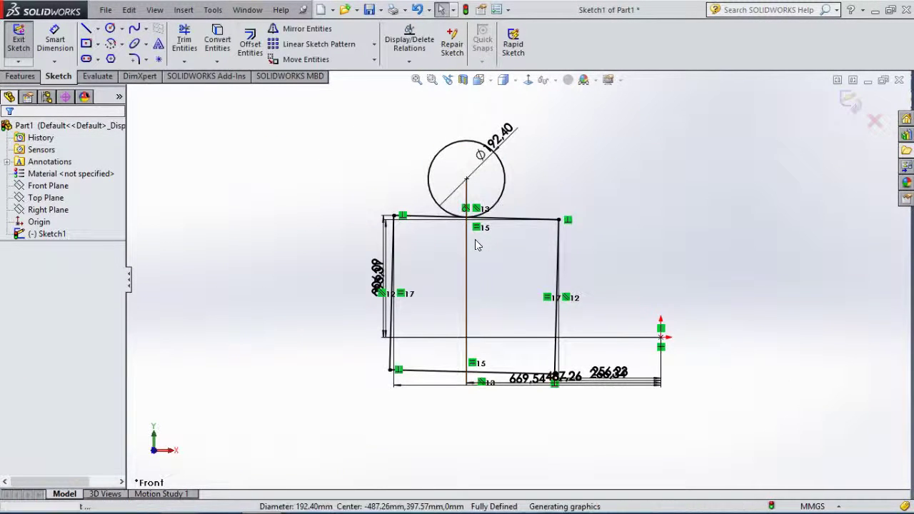
left_click(505, 182)
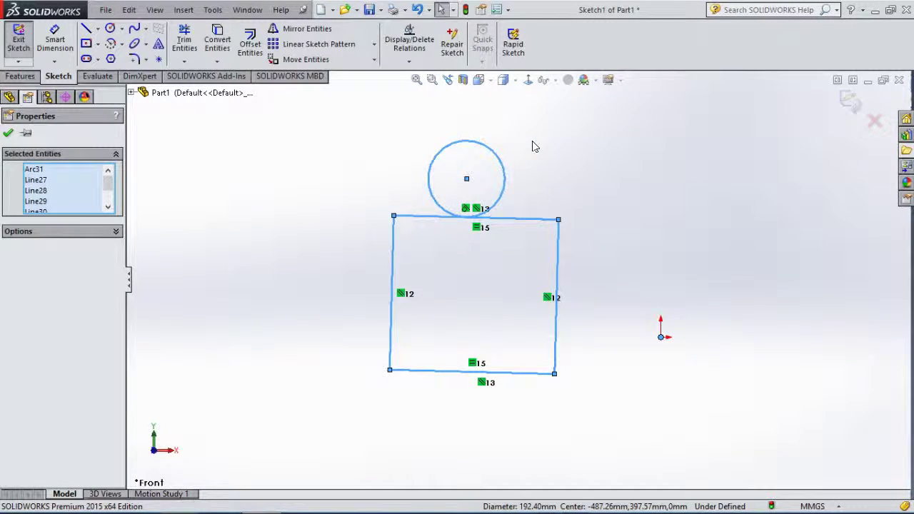
key("Delete")
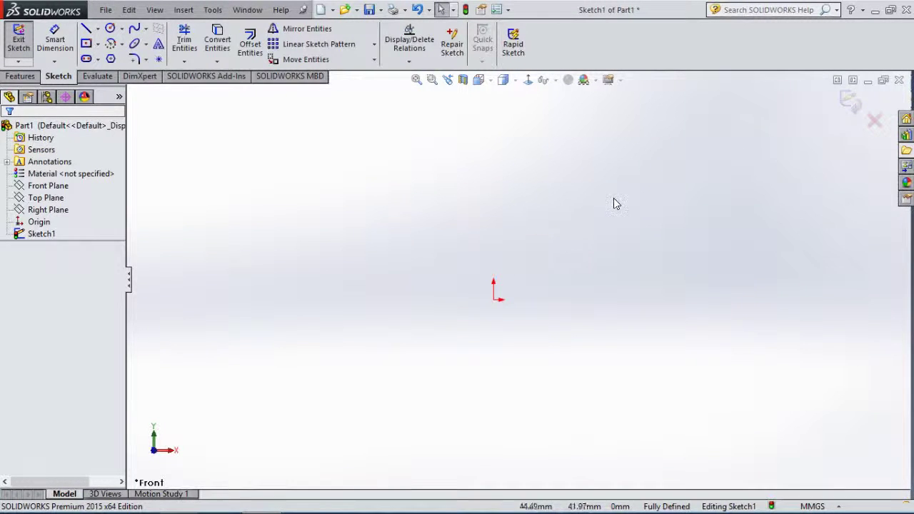
- Sketch three connected lines as a triangle, the first about 115 mm long, with the bottom line overshooting the left corner
key("l")
left_click(276, 332)
left_click(471, 153)
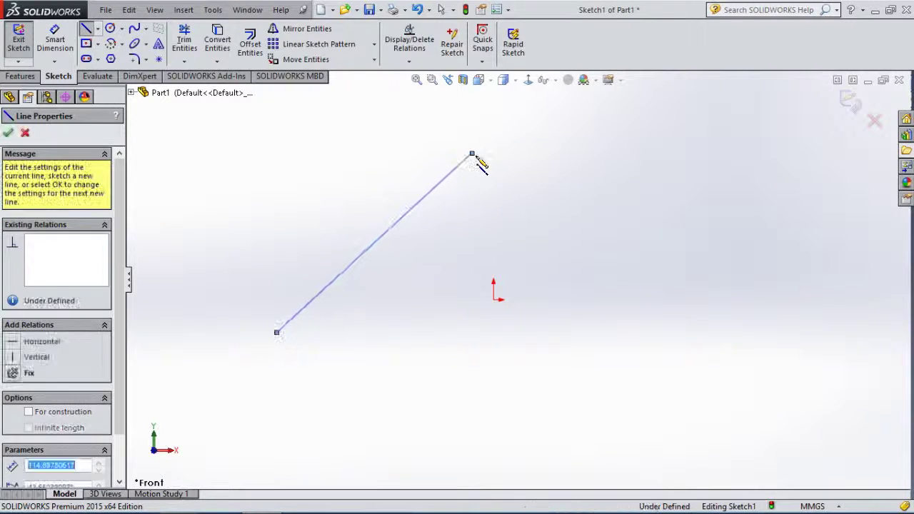
left_click(635, 316)
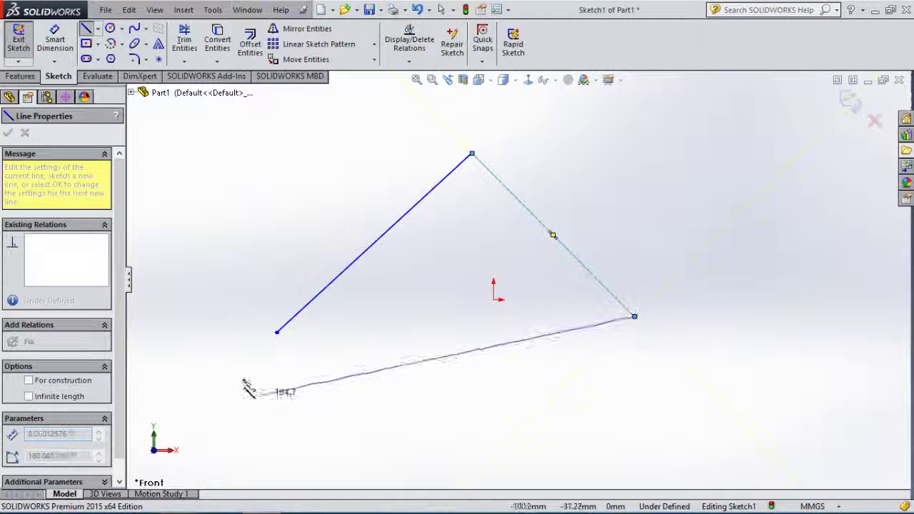
double_click(222, 332)
key("Escape")
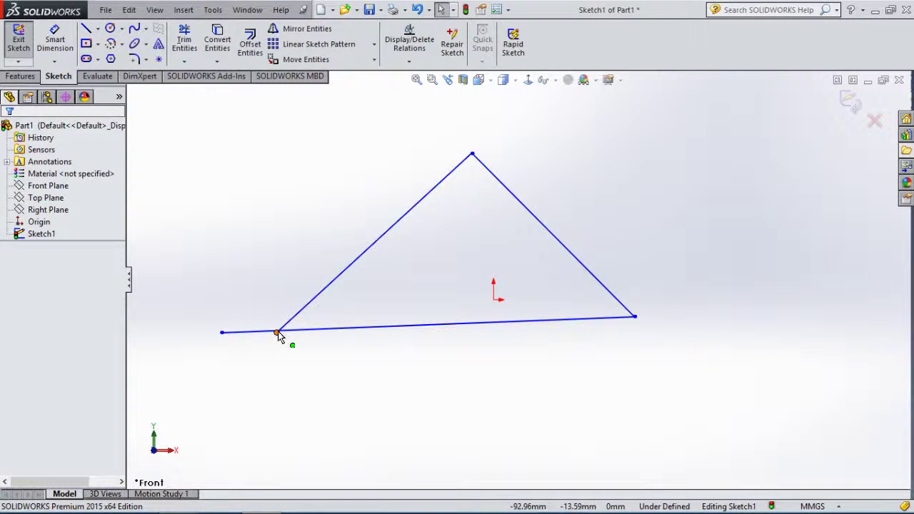
- Make the free lower endpoint of the triangle's left side coincident with the bottom line
left_click(277, 333)
left_click(284, 331, "ctrl")
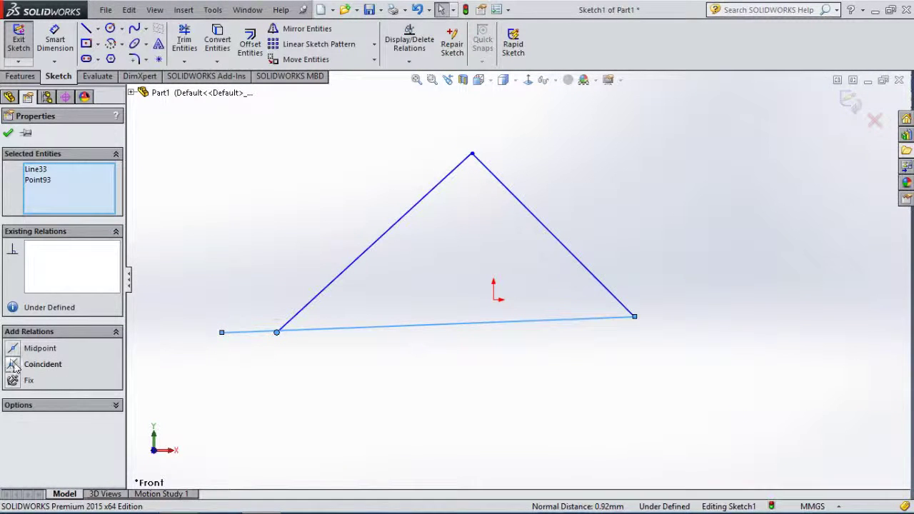
left_click(14, 364)
left_click(298, 371)
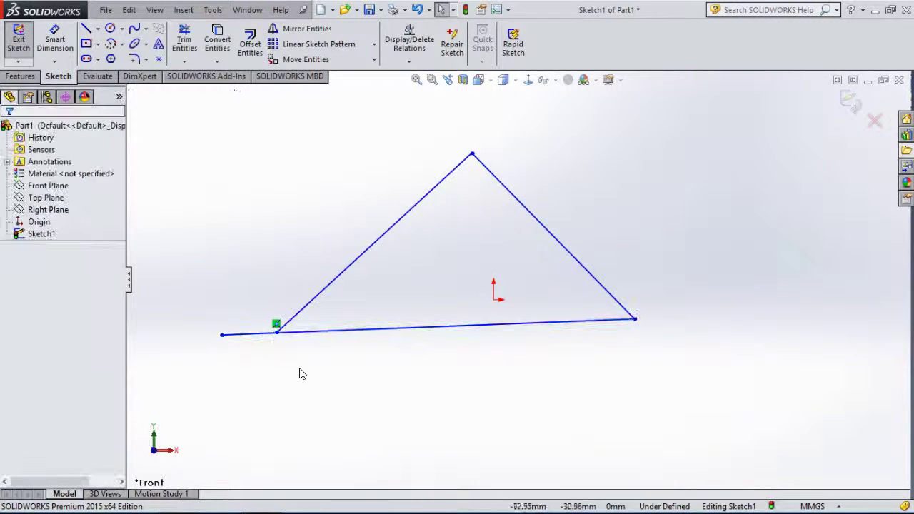
- Check the sketch with Repair Sketch at its default gap size and measure the horizontal overshoot of the bottom line
left_click(452, 46)
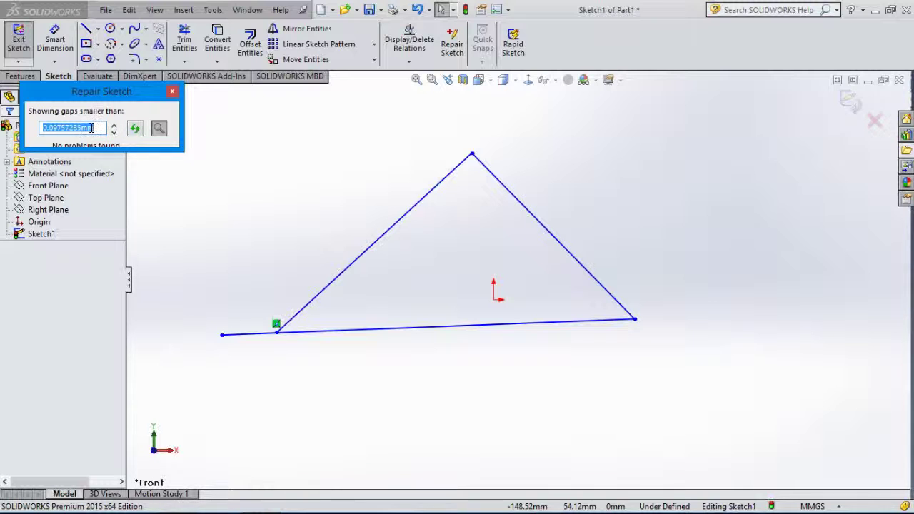
left_click(175, 92)
left_click(55, 39)
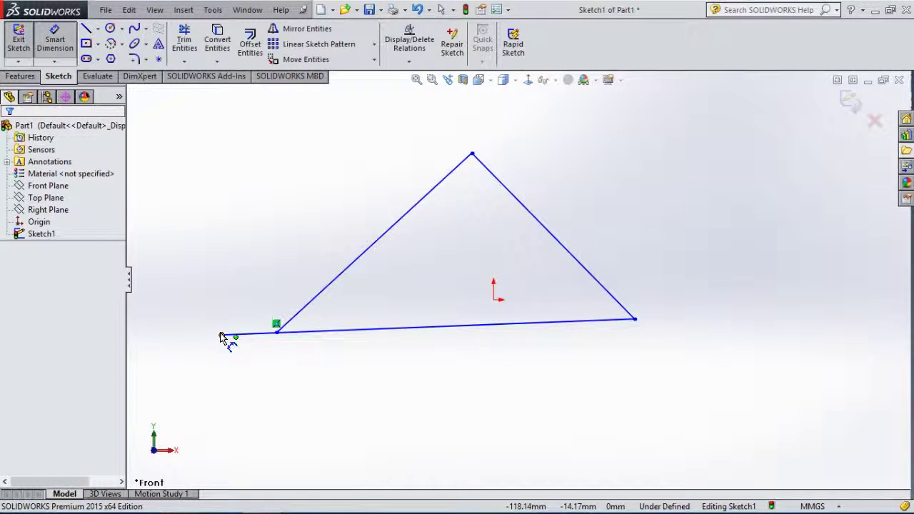
left_click(222, 336)
left_click(277, 333)
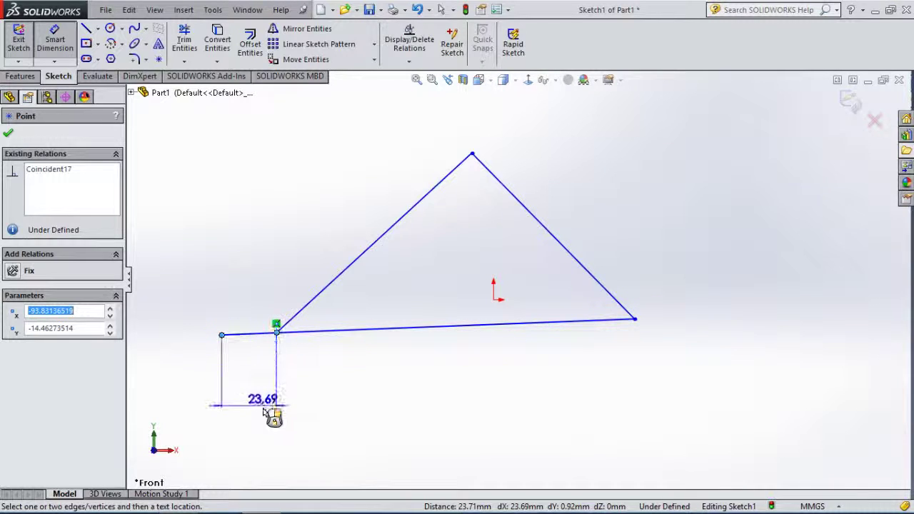
key("Escape")
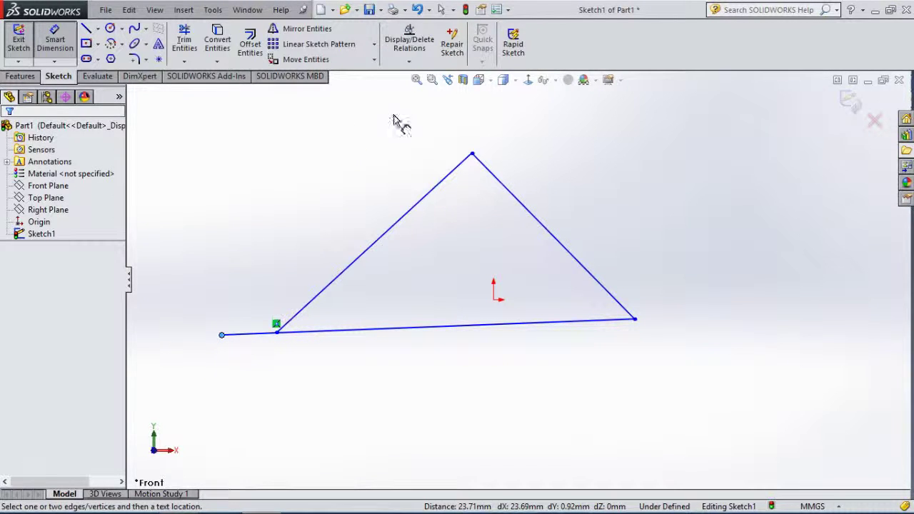
- Use Repair Sketch to find gaps smaller than 25 mm, and turn off its magnifier
left_click(452, 43)
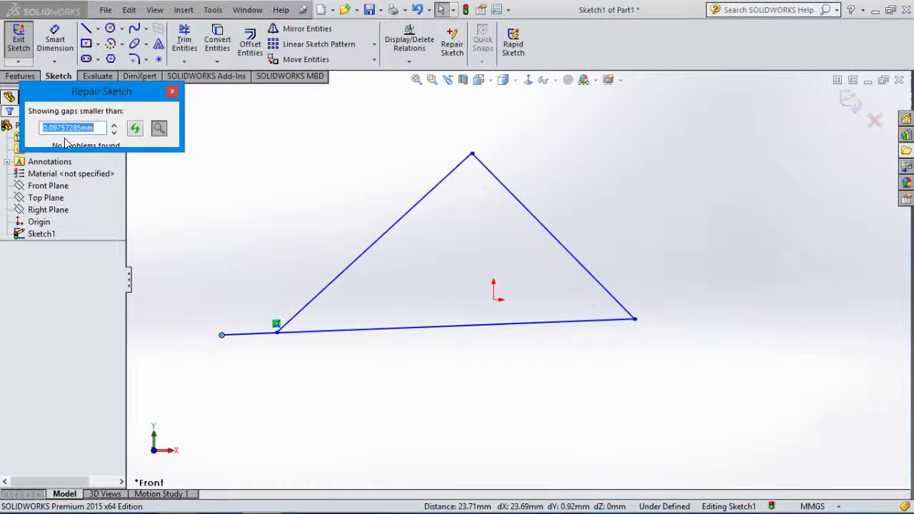
type("25")
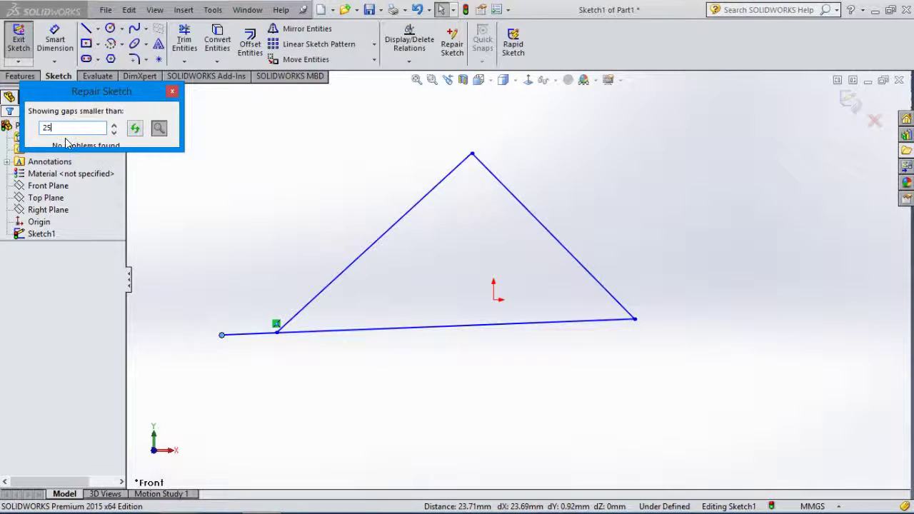
key("Return")
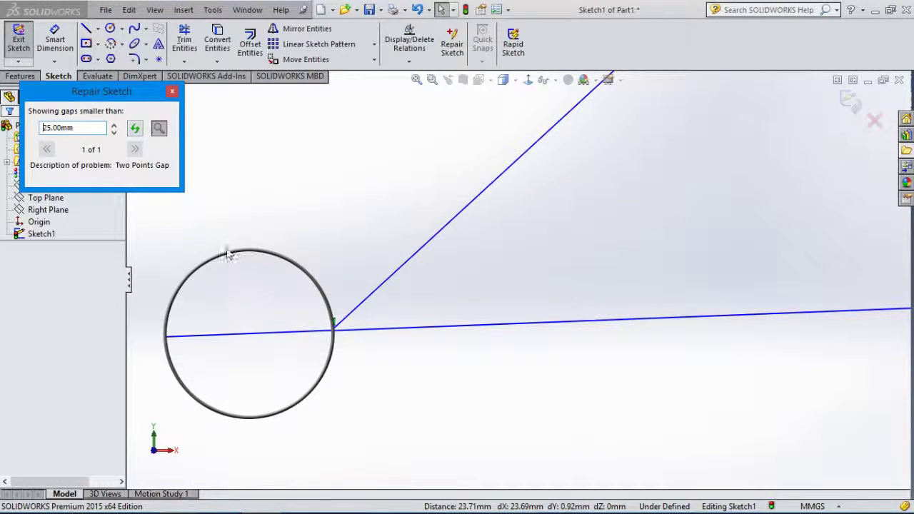
left_click(159, 129)
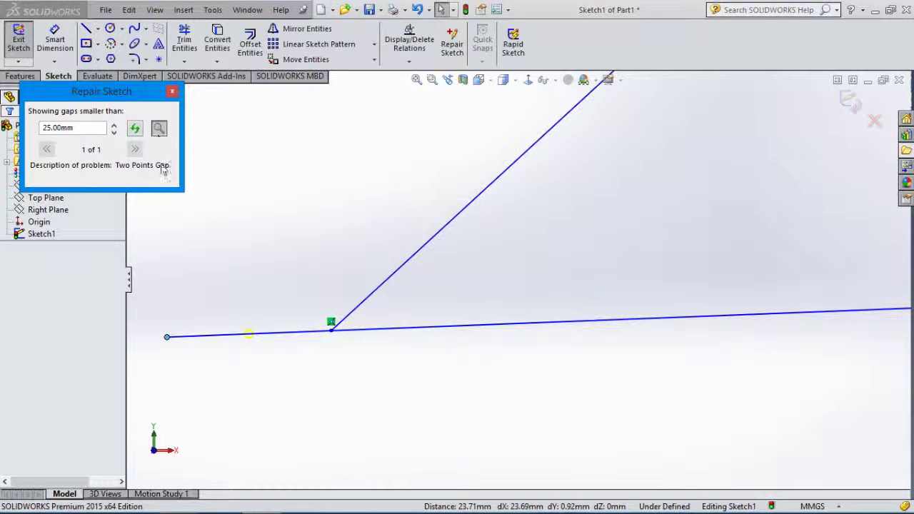
left_click(174, 92)
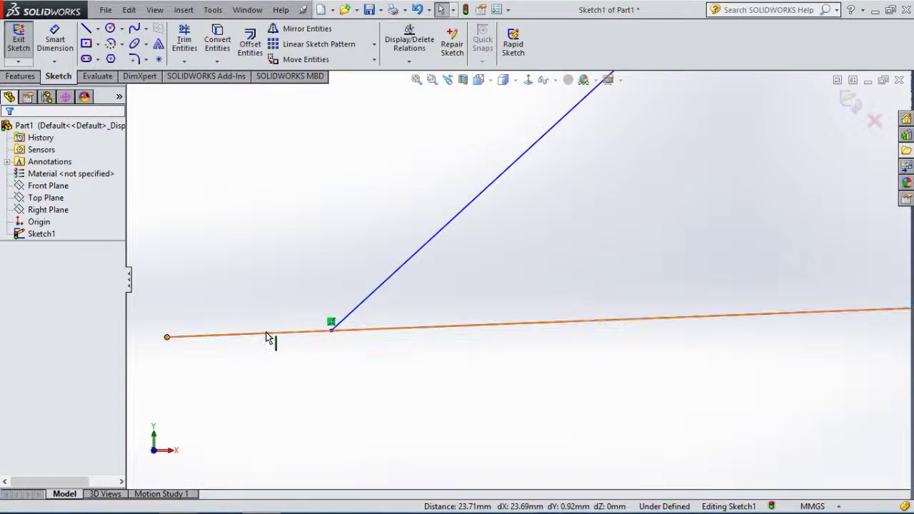
- Delete the three triangle lines to empty the sketch
scroll(620, 142, "up", 5)
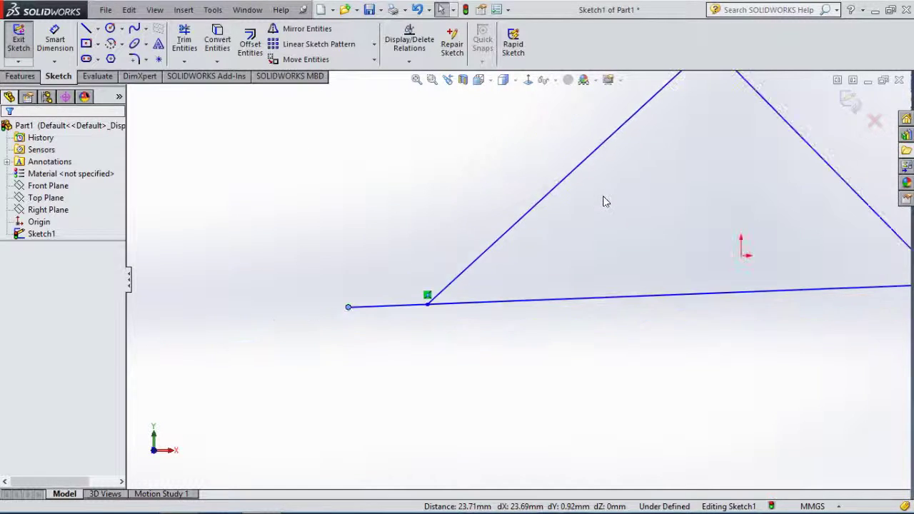
scroll(680, 149, "down", 1)
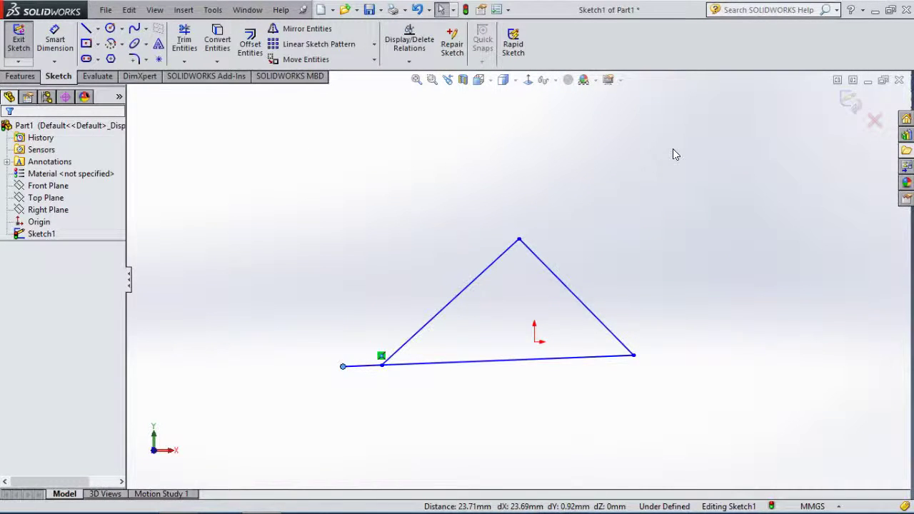
key("ctrl+a")
key("Delete")
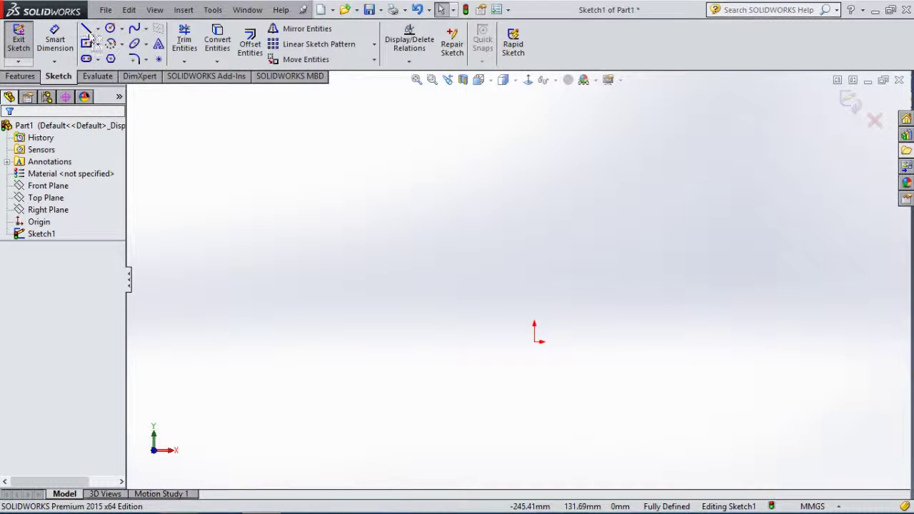
- Sketch an open chain of three lines up and left of the origin, with the last line perpendicular to the second
left_click(85, 28)
left_click(527, 225)
left_click(396, 320)
left_click(313, 232)
left_click(376, 174)
key("Escape")
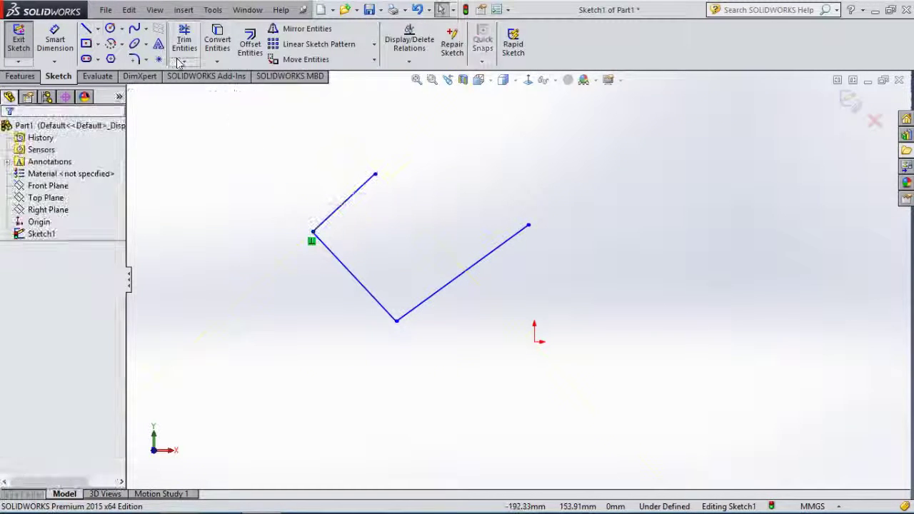
- Sketch a circle left of the origin that crosses the longest line of the chain
left_click(110, 28)
left_click(451, 288)
left_click(447, 210)
key("Escape")
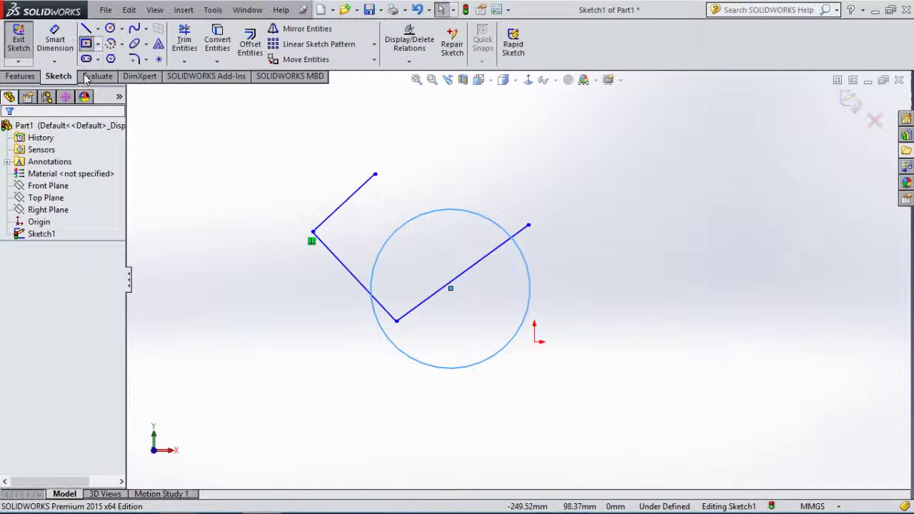
- Sketch a center rectangle from its corners above the circle, overlapping the circle's upper part
left_click(86, 44)
left_click(438, 204)
left_click(341, 153)
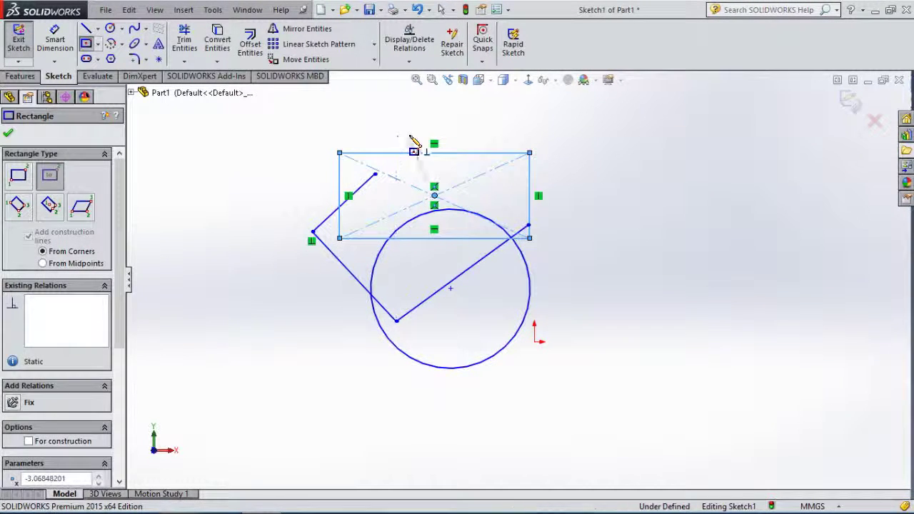
key("Escape")
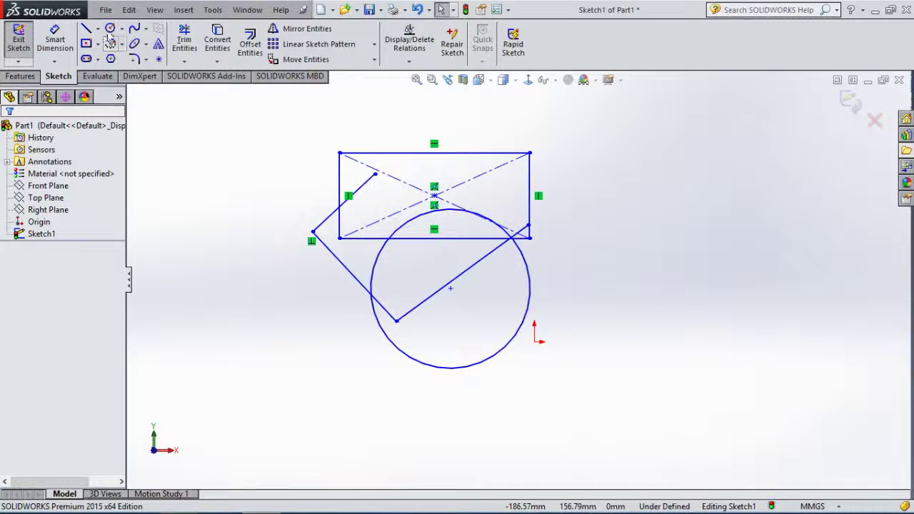
- Sketch a wide straight slot sloping up at an angle, just right of the rectangle
left_click(86, 58)
left_click(592, 245)
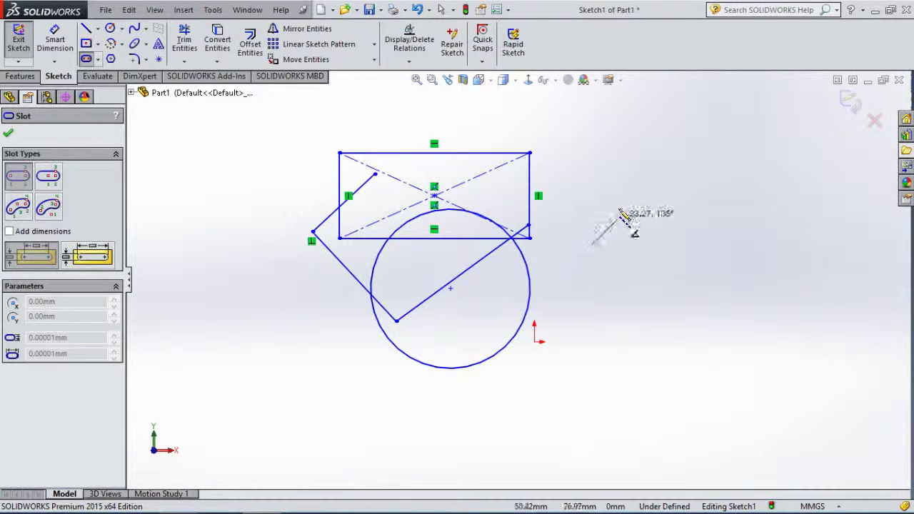
left_click(651, 186)
left_click(669, 257)
key("Escape")
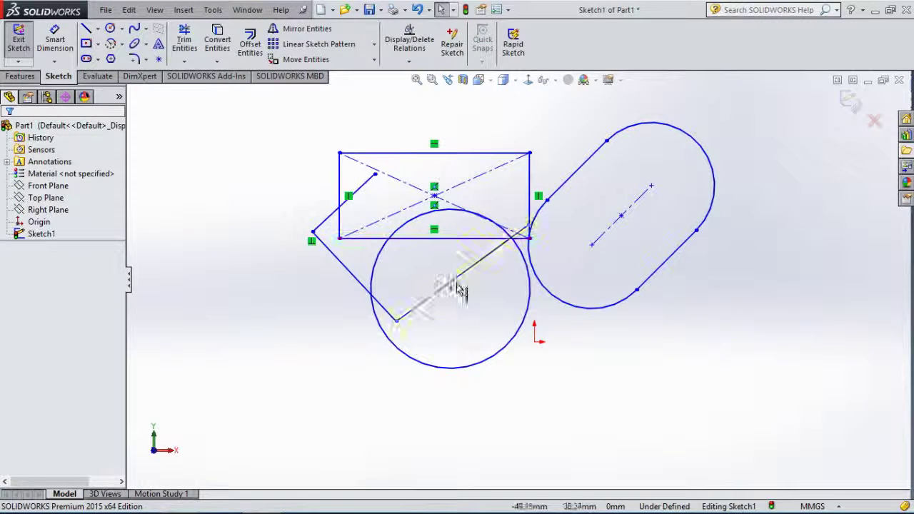
- Sketch a six-sided polygon with an inscribed circle about 85 mm in diameter, left of the large circle
left_click(111, 58)
left_click(318, 320)
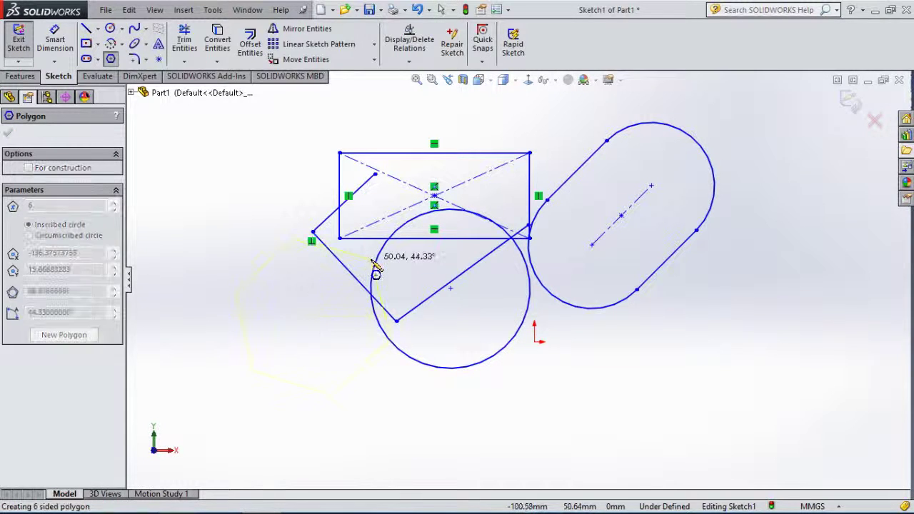
left_click(377, 291)
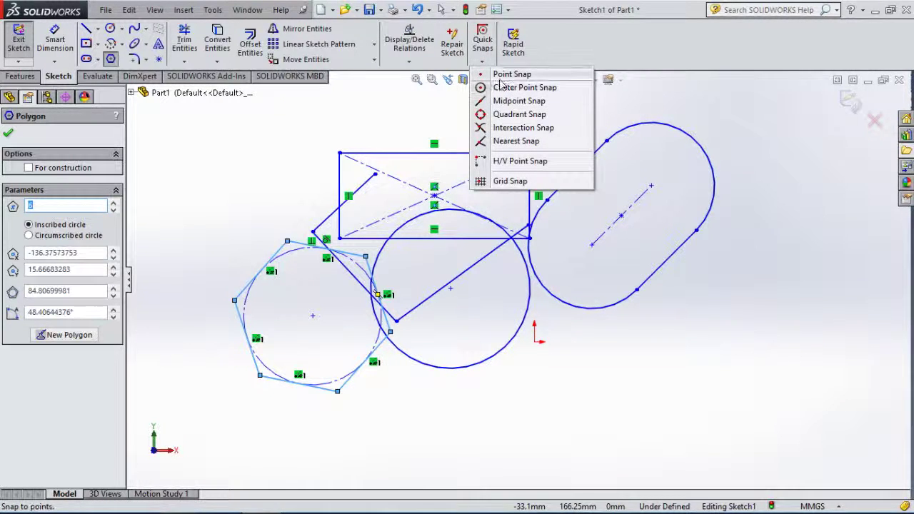
- Try the Point, Center Point and Midpoint quick snaps in turn on the sketched shapes while the Polygon tool is active
left_click(500, 76)
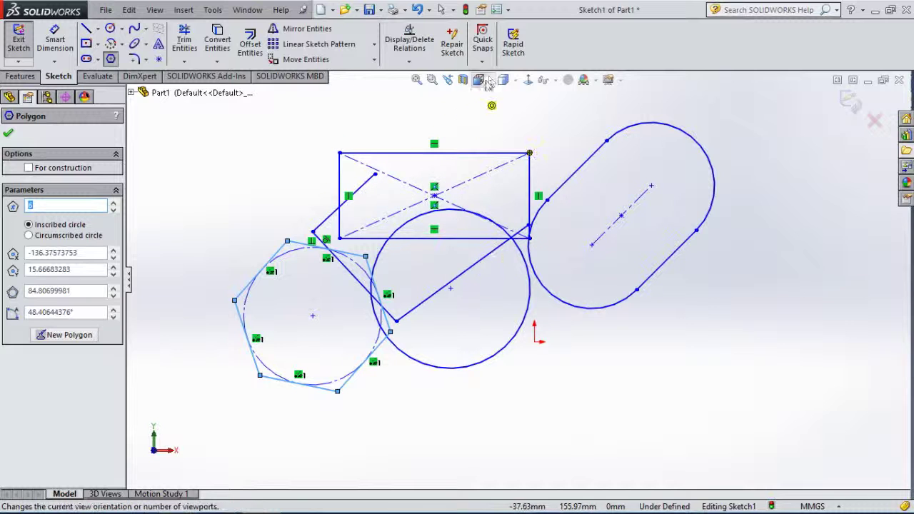
left_click(483, 43)
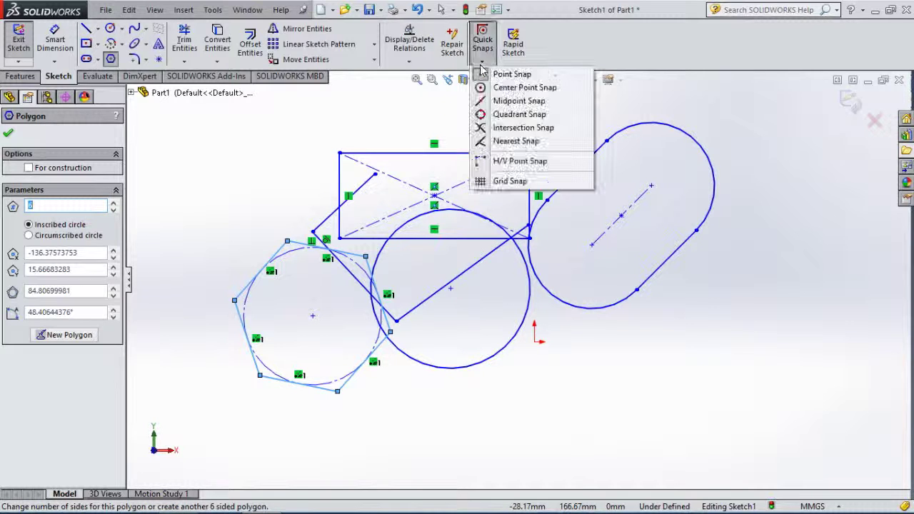
left_click(514, 89)
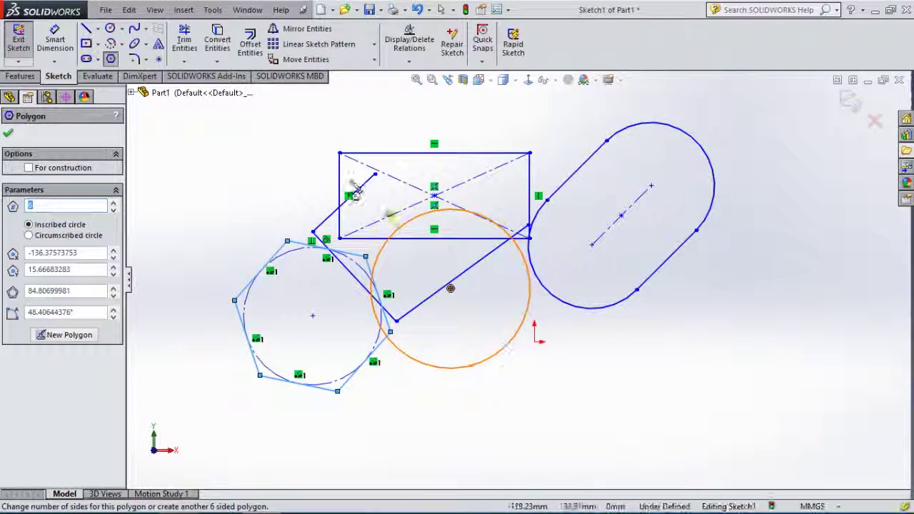
left_click(482, 44)
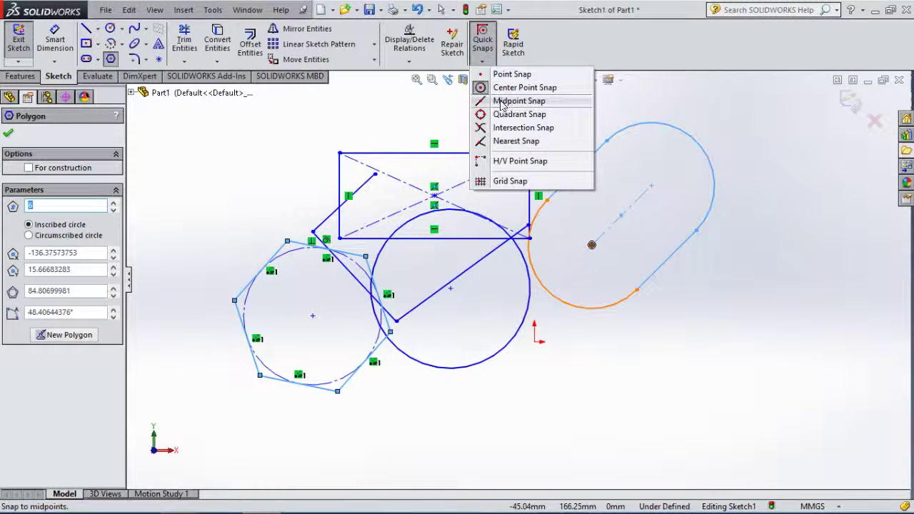
left_click(502, 102)
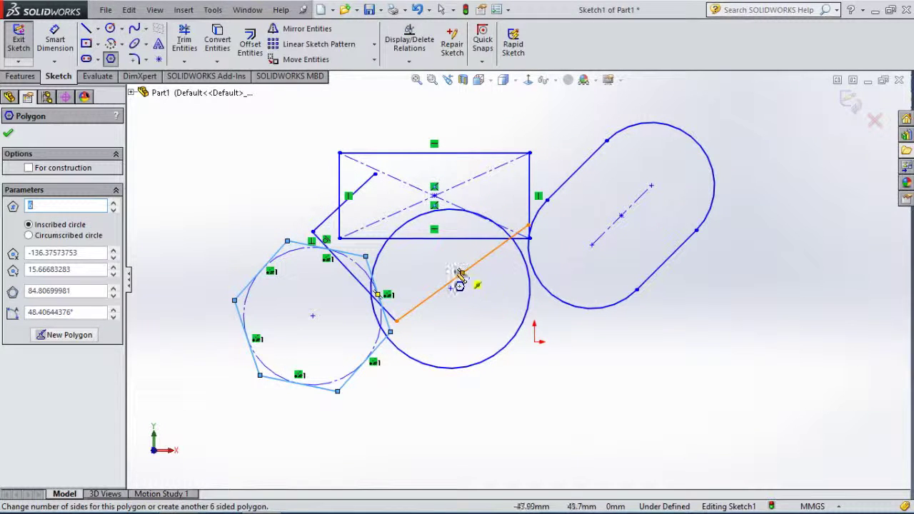
left_click(482, 65)
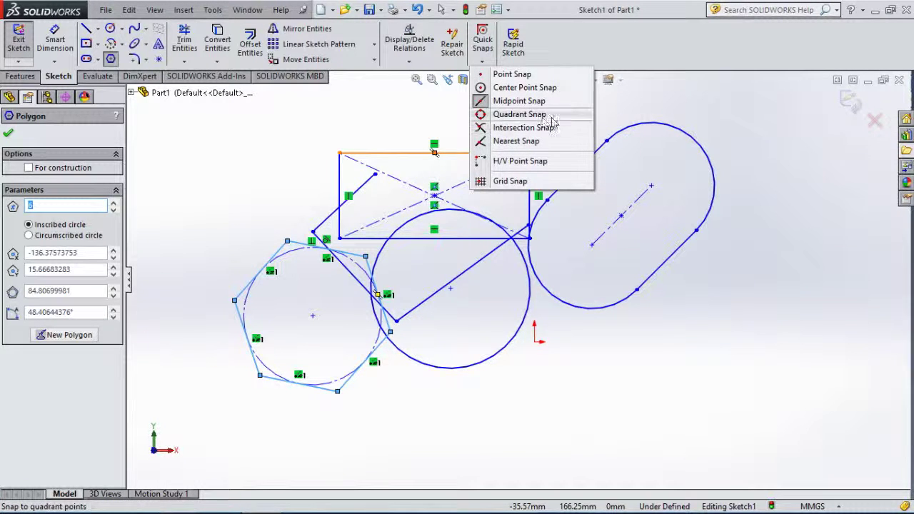
left_click(340, 198)
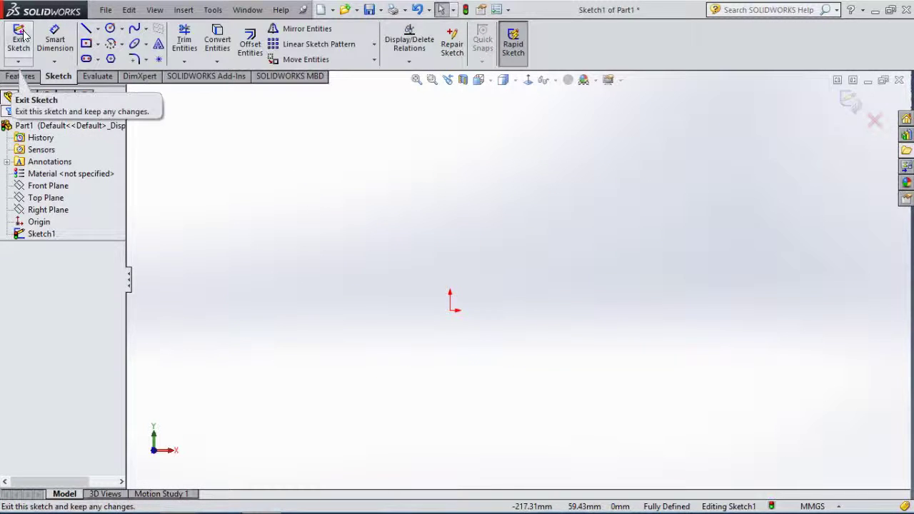
- Exit the current empty 2D sketch on the Front plane
left_click(28, 54)
left_click(22, 63)
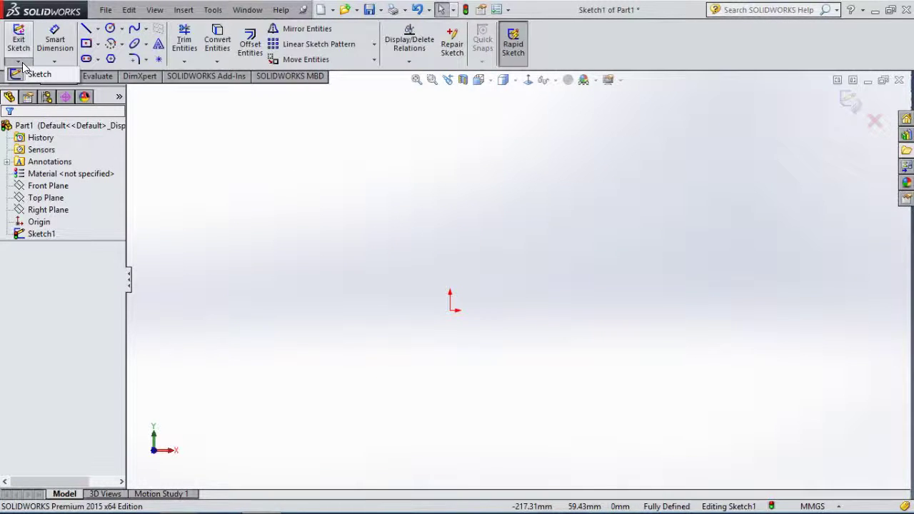
left_click(21, 64)
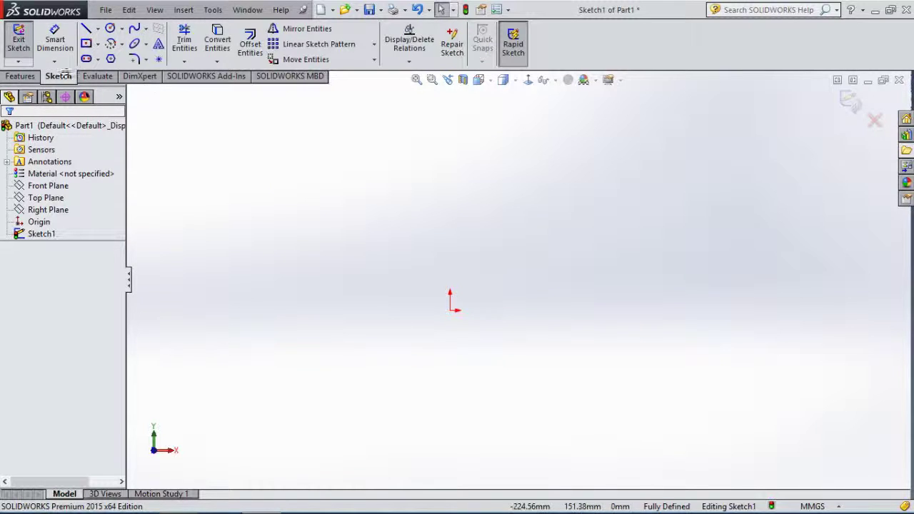
left_click(21, 64)
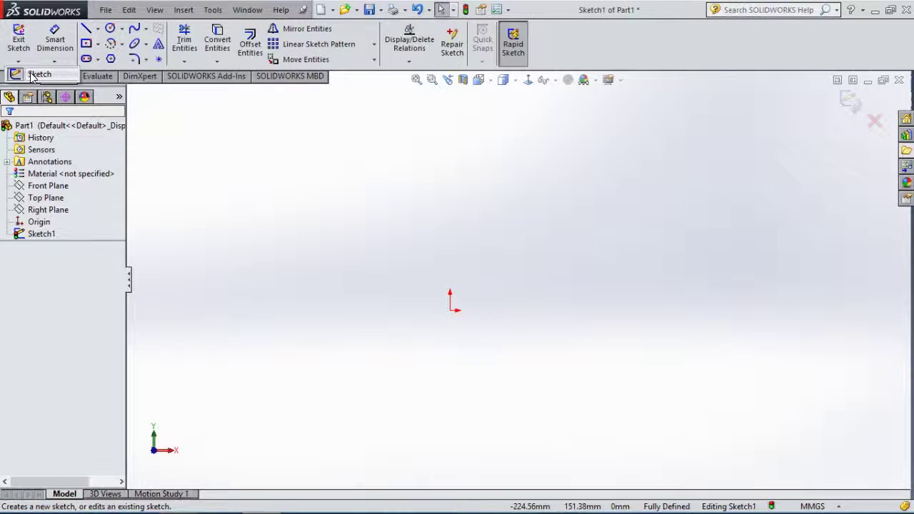
left_click(31, 75)
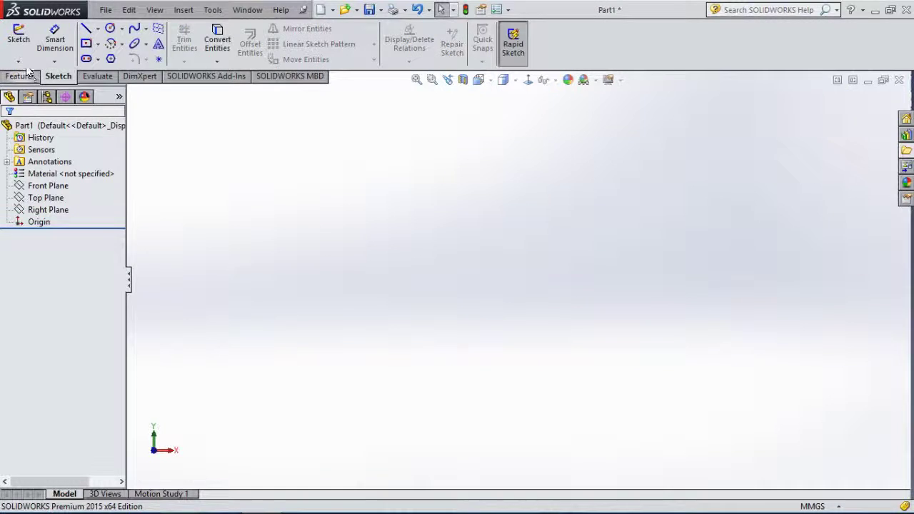
- Start a new 3D sketch and orient the view normal to the Front Plane
left_click(18, 62)
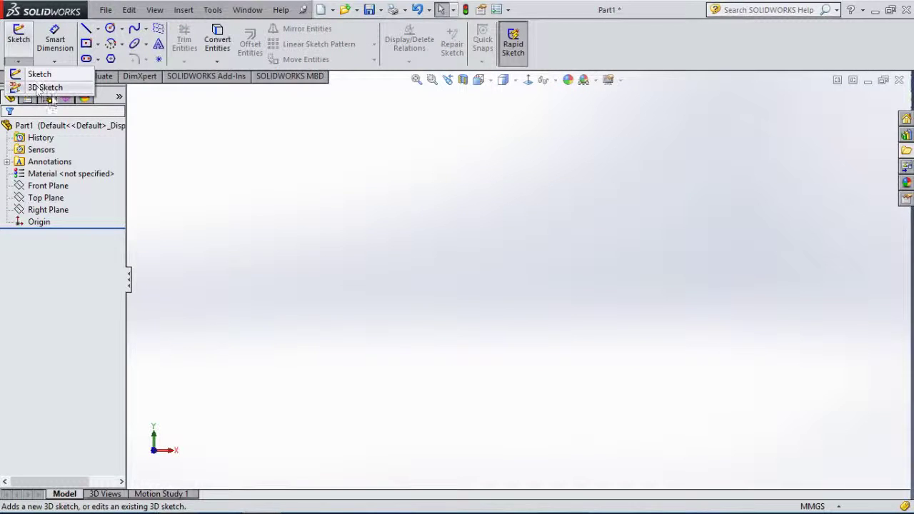
left_click(18, 63)
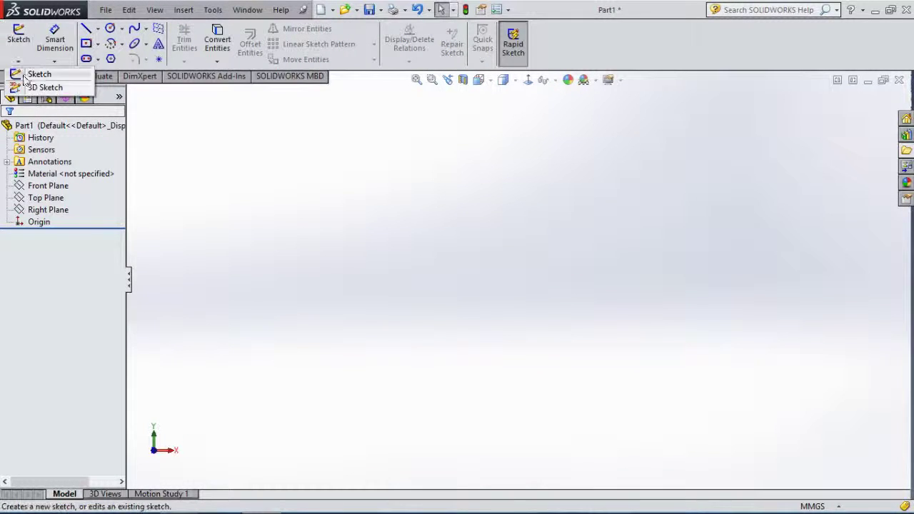
left_click(34, 85)
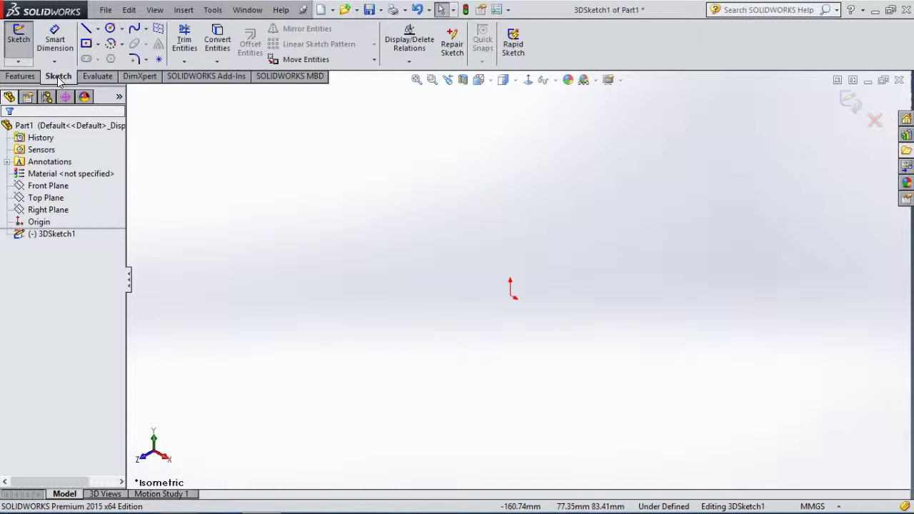
left_click(47, 201)
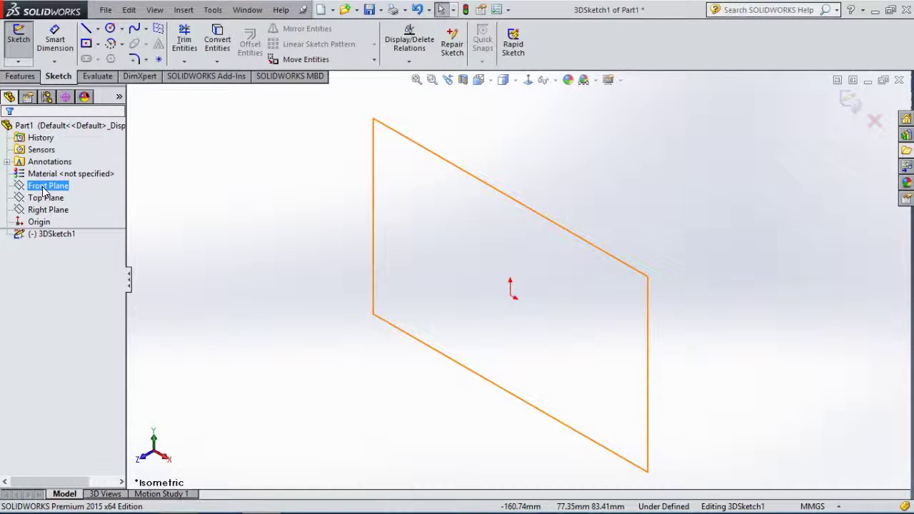
left_click(45, 187)
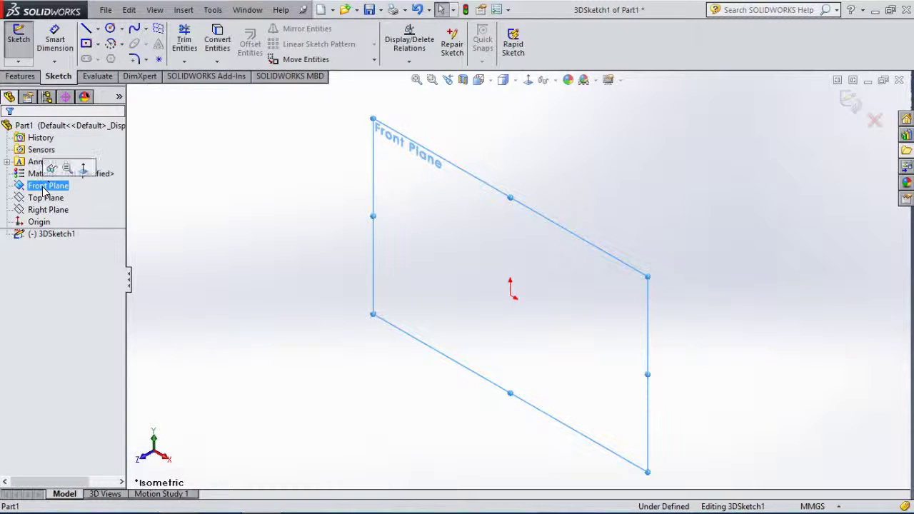
left_click(83, 168)
scroll(448, 209, "down", 3)
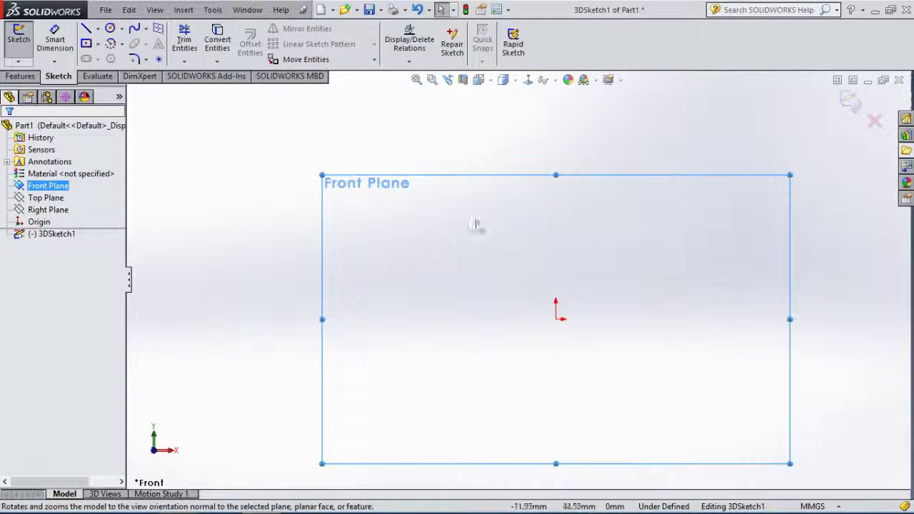
left_click(86, 29)
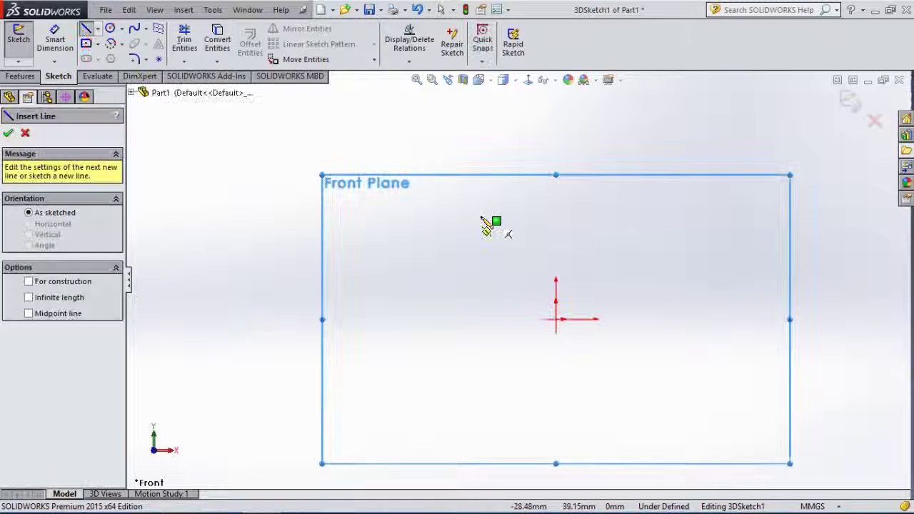
left_click(480, 217)
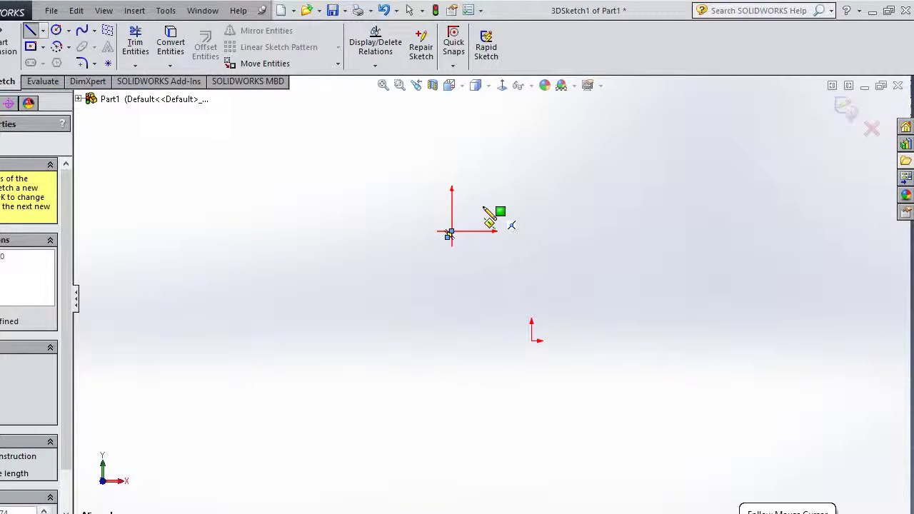
key("Escape")
left_click_drag(497, 208, 416, 277)
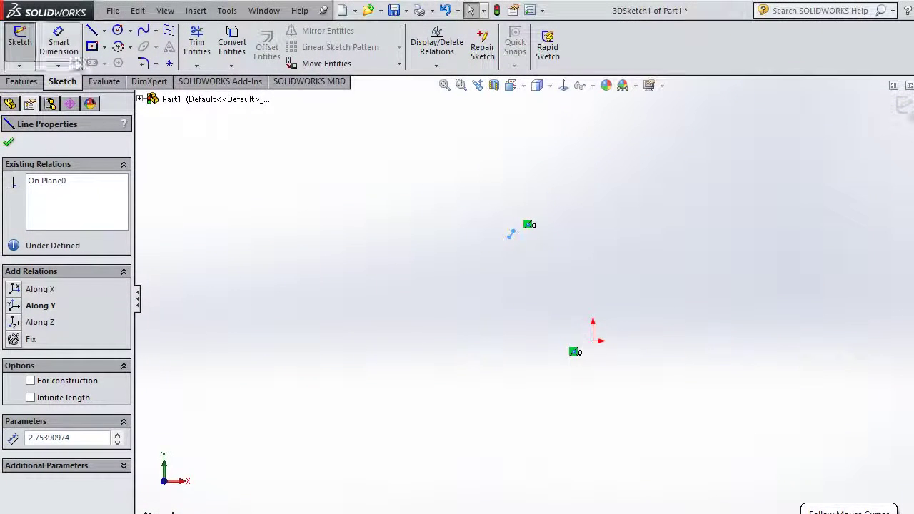
left_click(93, 31)
key("Delete")
- Sketch two connected lines in the XY plane: a sloping one about 73 mm long and a horizontal one about 64 mm long from its lower end
left_click(105, 31)
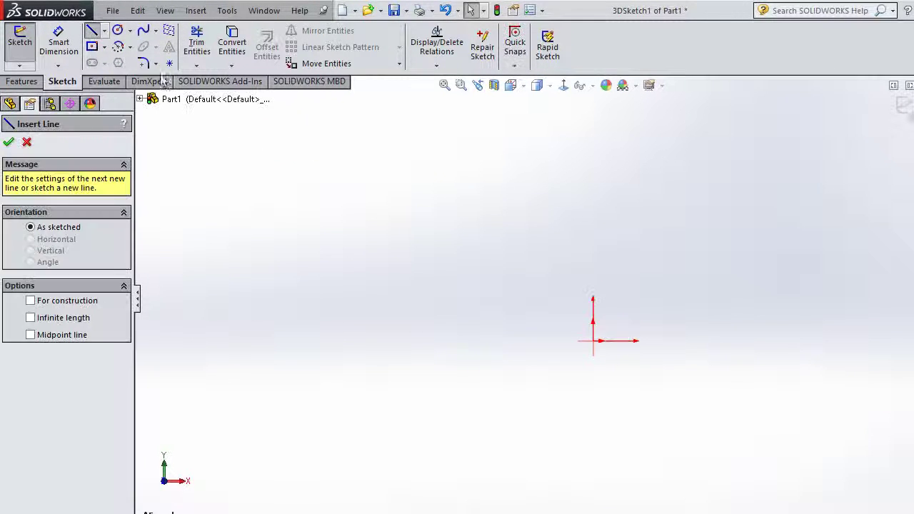
left_click(465, 158)
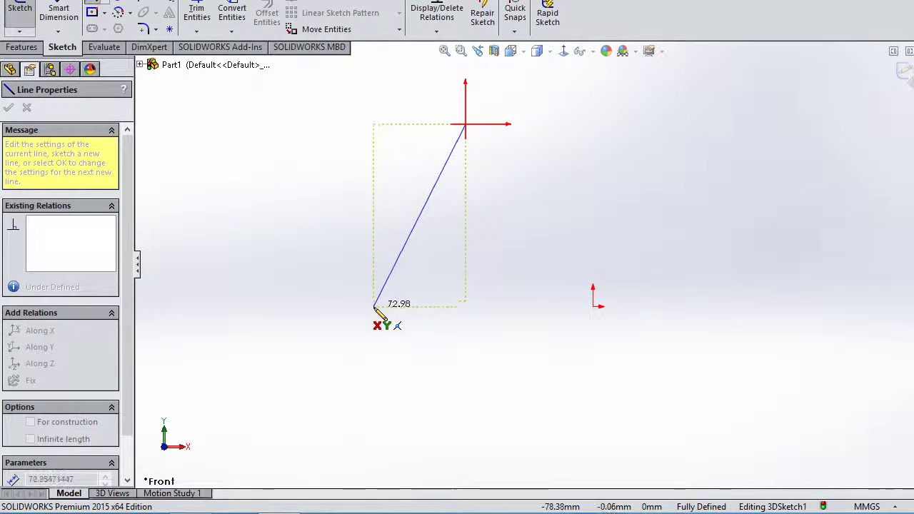
left_click(374, 307)
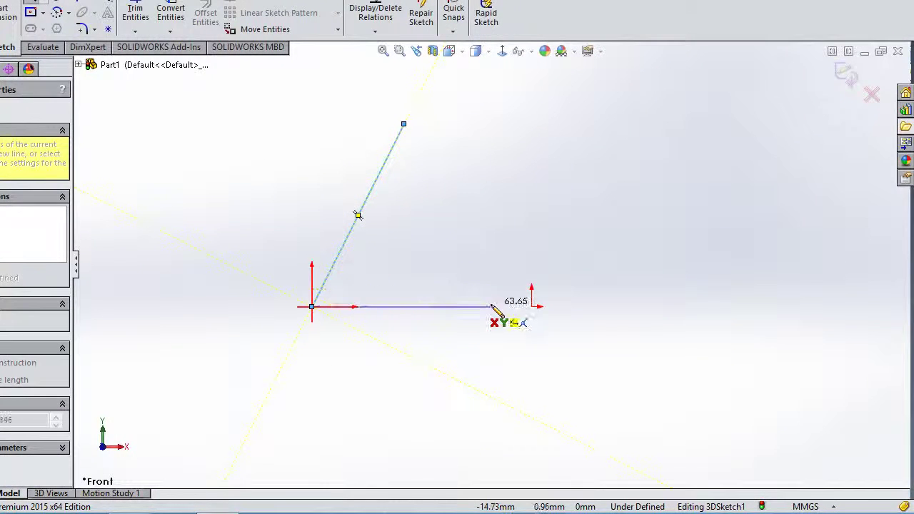
left_click(552, 306)
- Continue the 3D line chain with a line along Z in the YZ plane and a line along X in the ZX plane
mouse_move(492, 310)
middle_mouse_down()
mouse_move(457, 278)
mouse_move(457, 265)
mouse_move(513, 271)
mouse_move(515, 257)
mouse_move(525, 293)
middle_mouse_up()
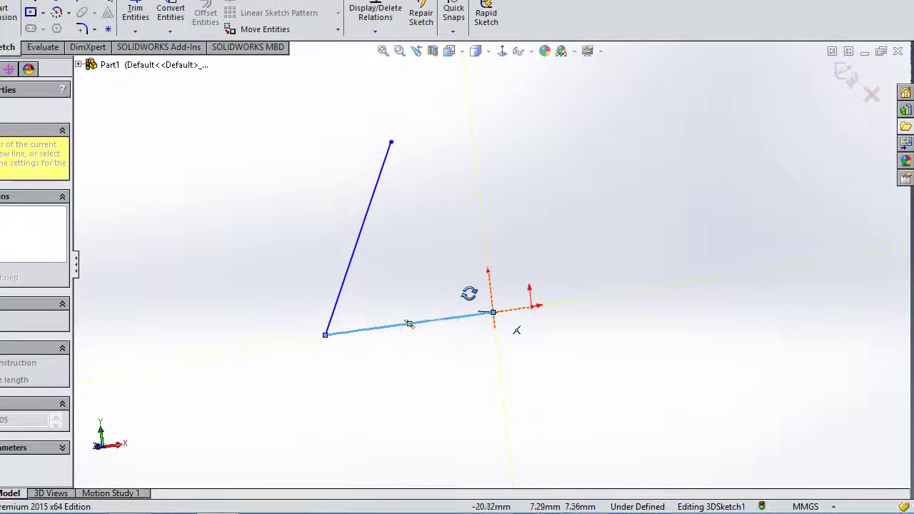
mouse_move(469, 294)
middle_mouse_down()
mouse_move(472, 355)
mouse_move(514, 360)
mouse_move(465, 388)
middle_mouse_up()
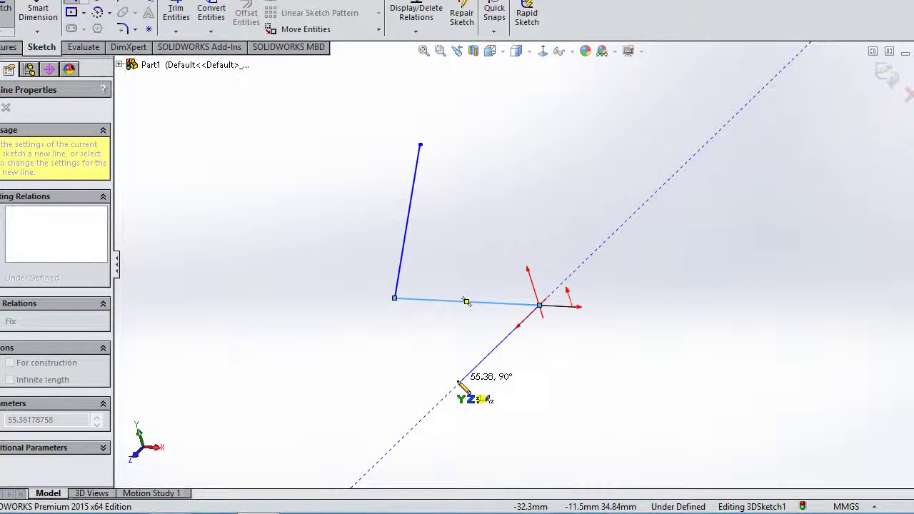
left_click(444, 393)
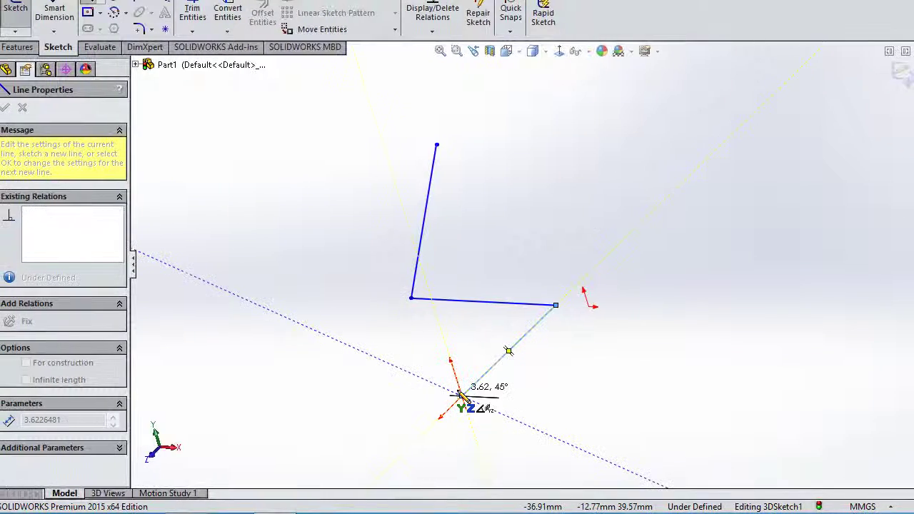
key("Tab")
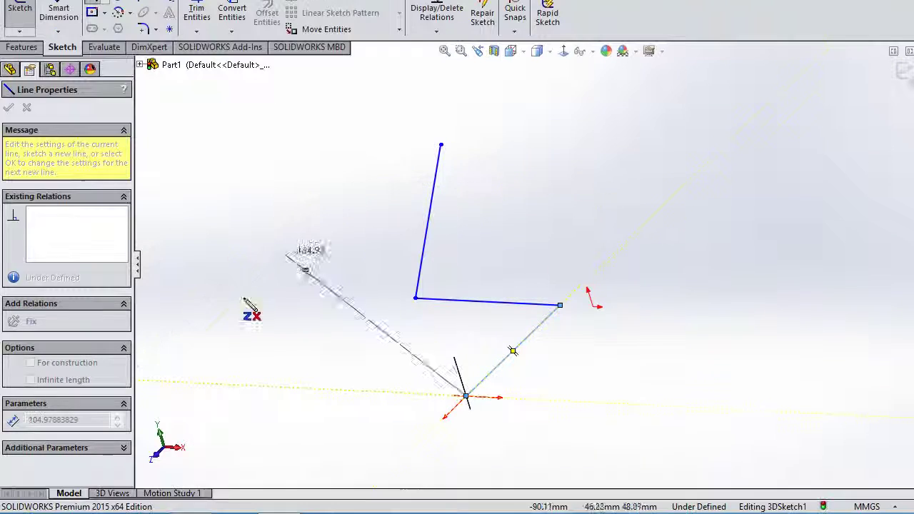
left_click(238, 385)
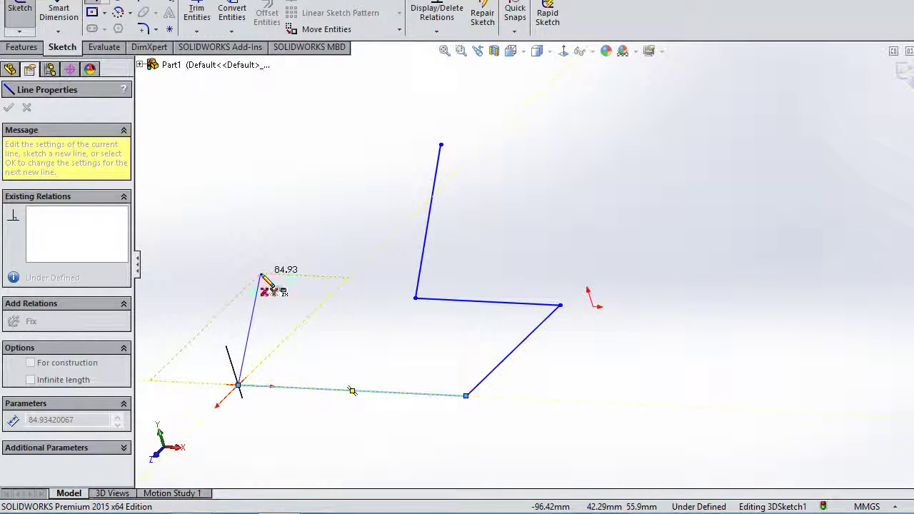
key("Tab")
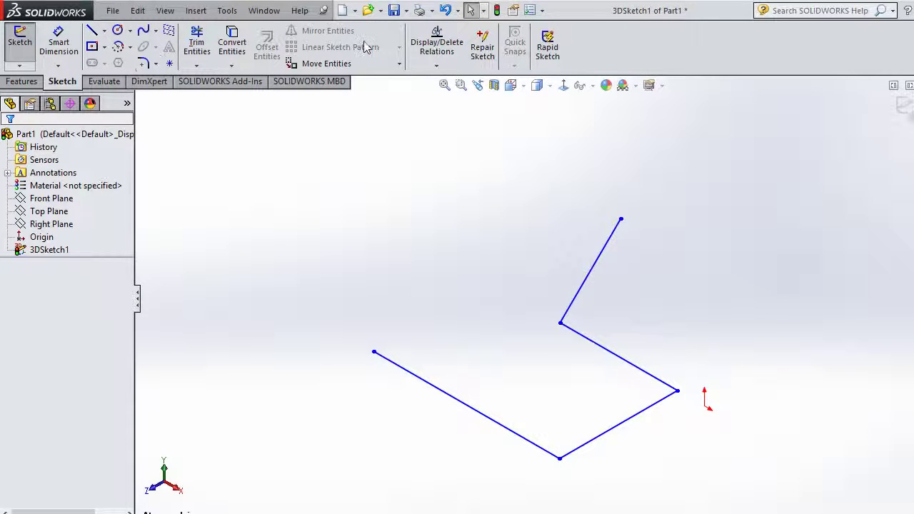
left_click_drag(400, 63, 460, 145)
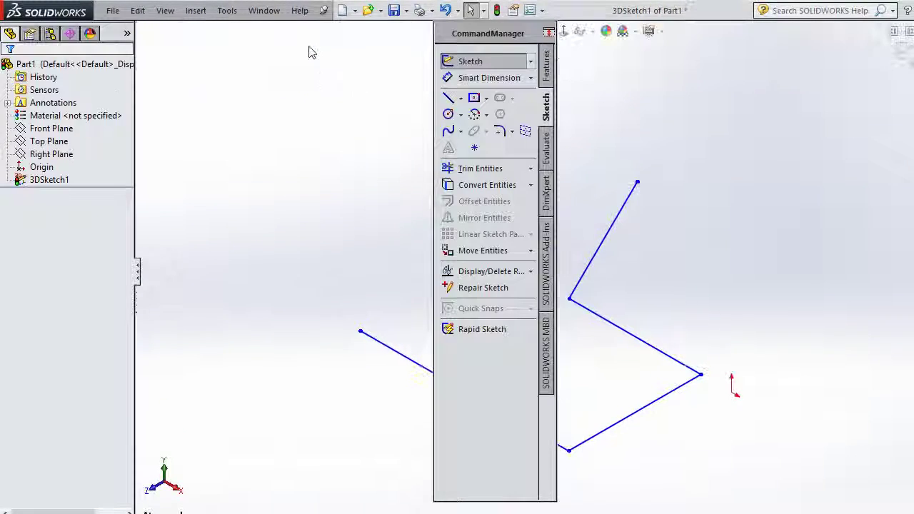
mouse_move(471, 33)
left_mouse_down()
mouse_move(542, 47)
mouse_move(512, 41)
mouse_move(287, 94)
left_mouse_up()
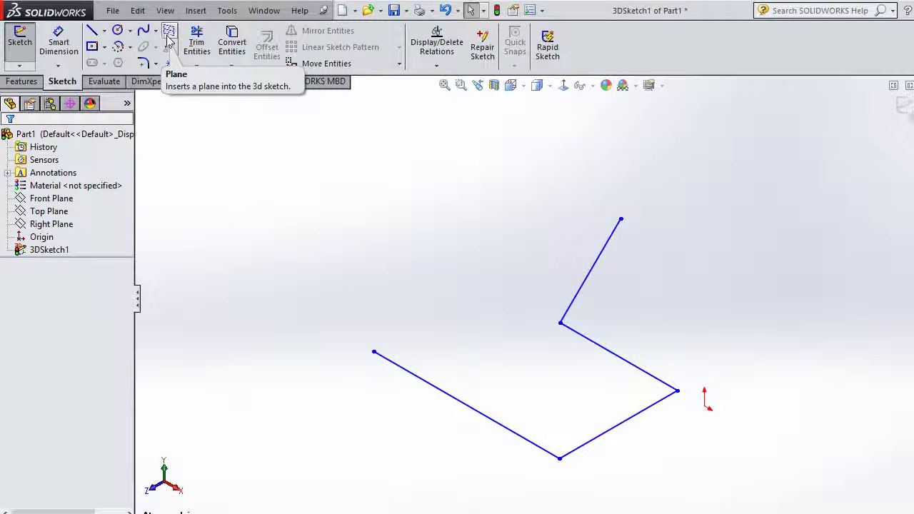
- Delete all four connected lines from the 3D sketch
left_click_drag(737, 185, 396, 445)
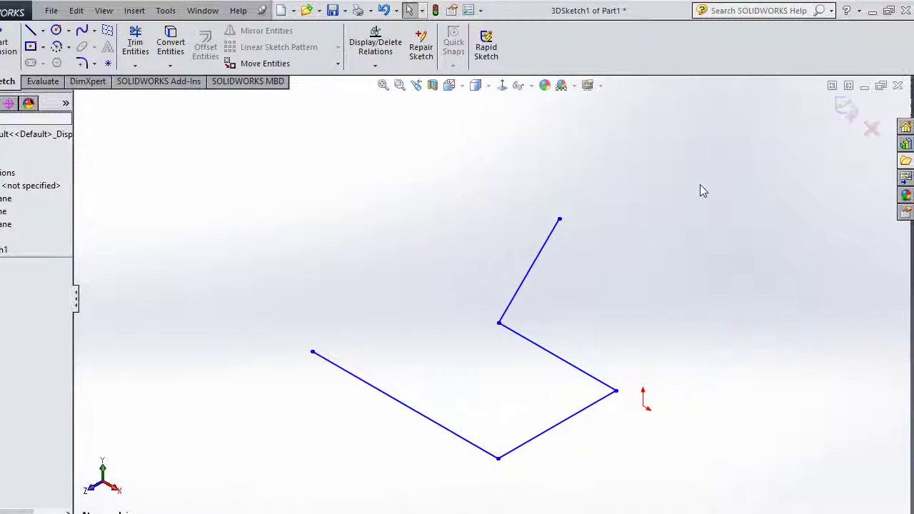
mouse_move(397, 411)
left_mouse_down()
mouse_move(333, 422)
mouse_move(337, 415)
left_mouse_up()
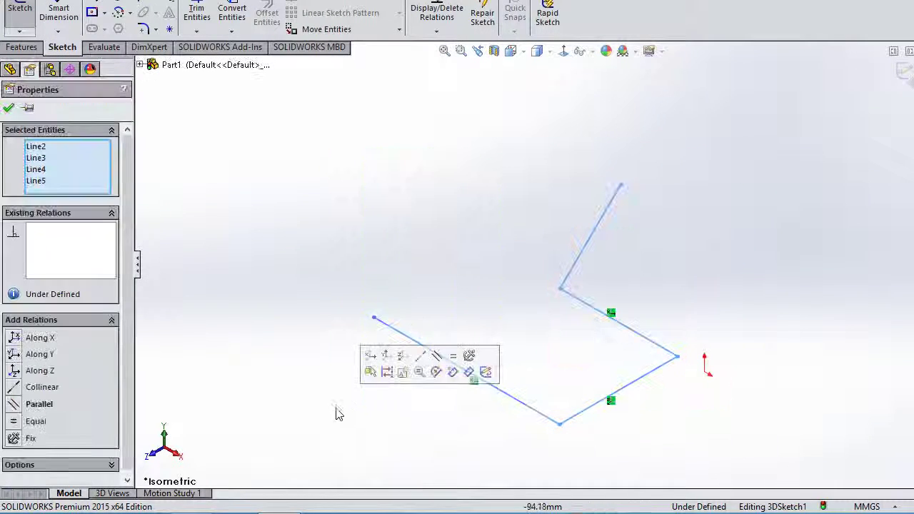
key("Delete")
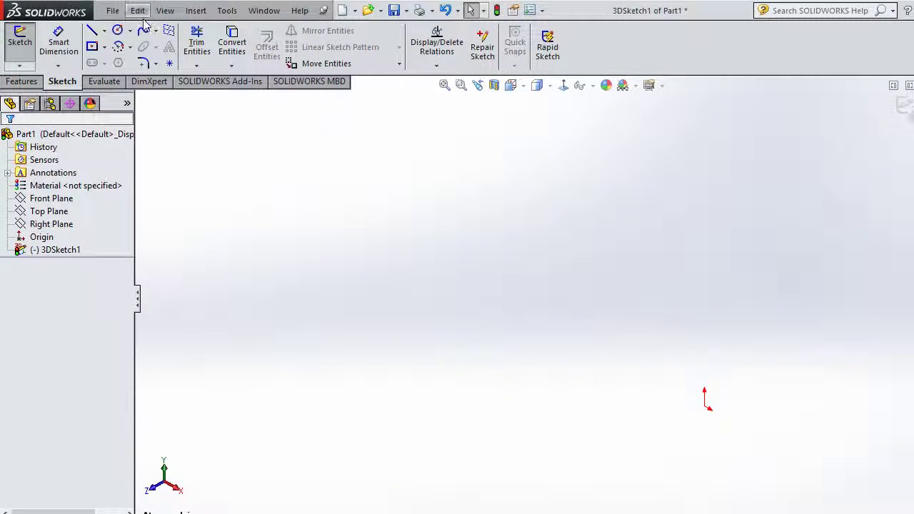
- Define a plane within the 3D sketch, using the Front Plane as first reference with a 50 mm offset distance
left_click(168, 30)
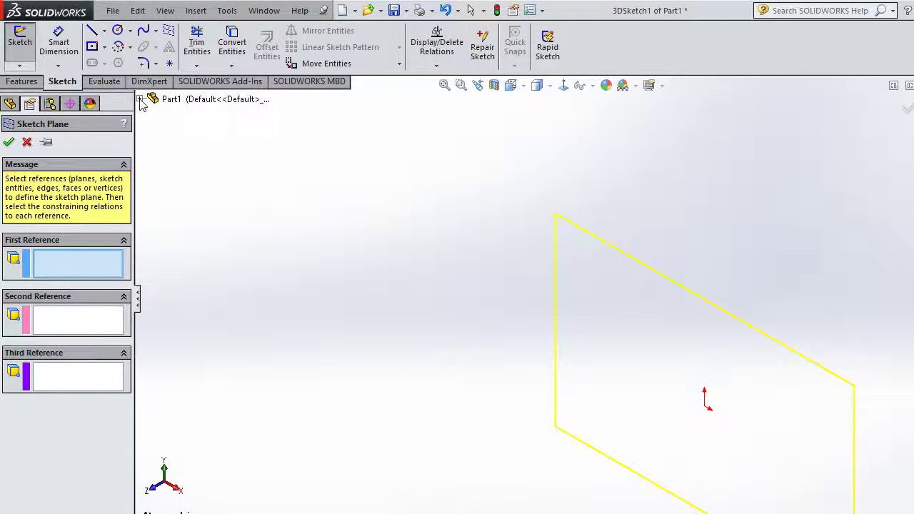
left_click(140, 99)
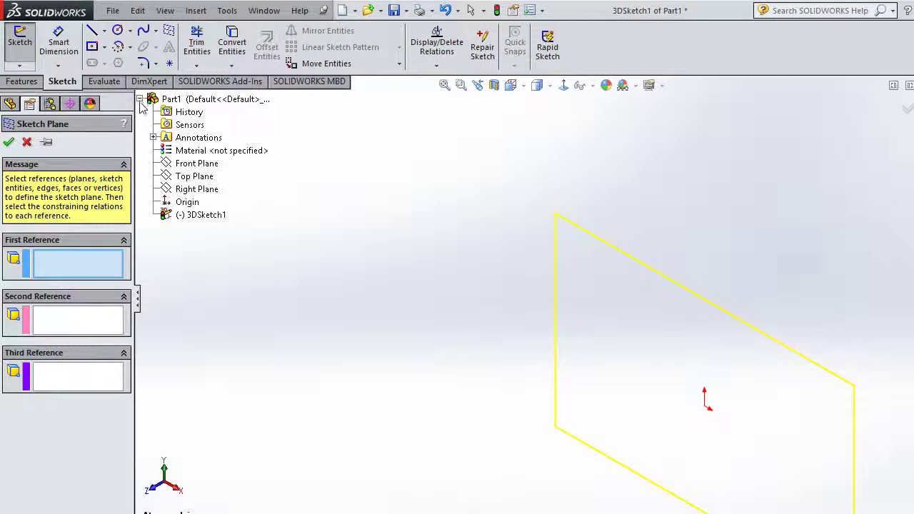
left_click(198, 169)
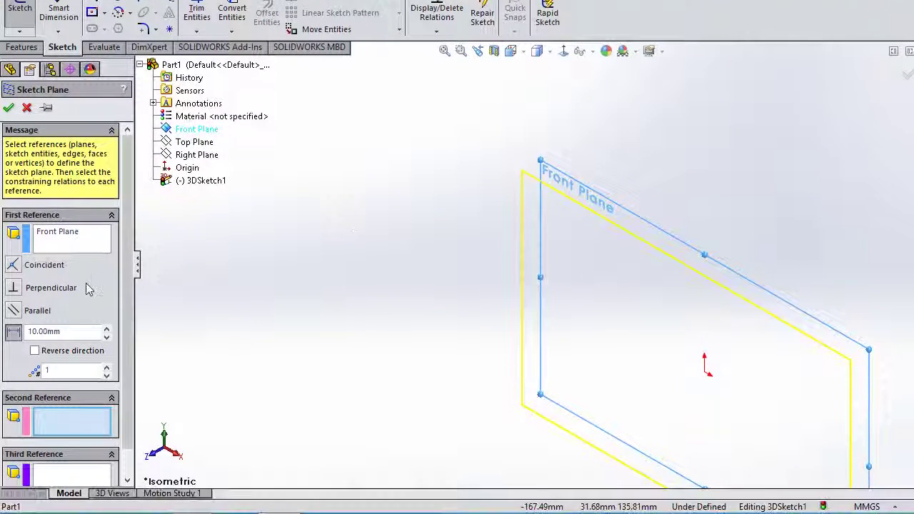
left_click(13, 332)
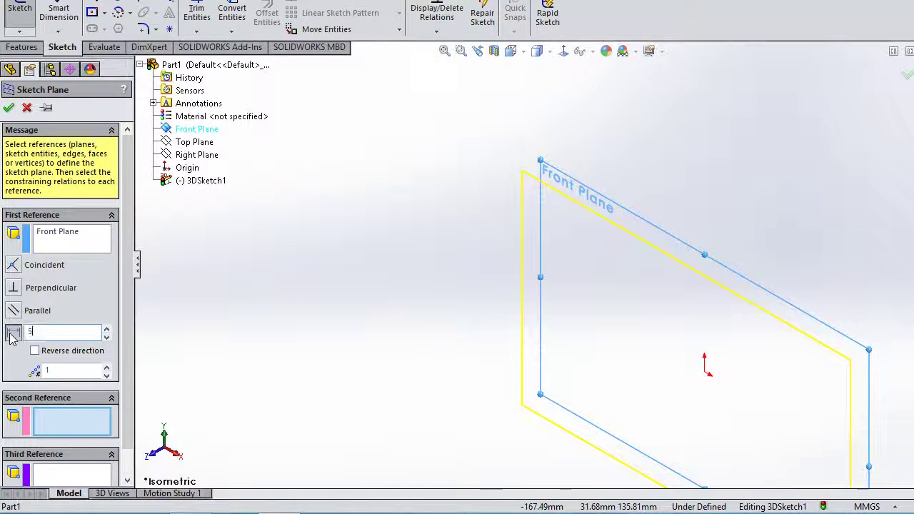
type("50")
key("Return")
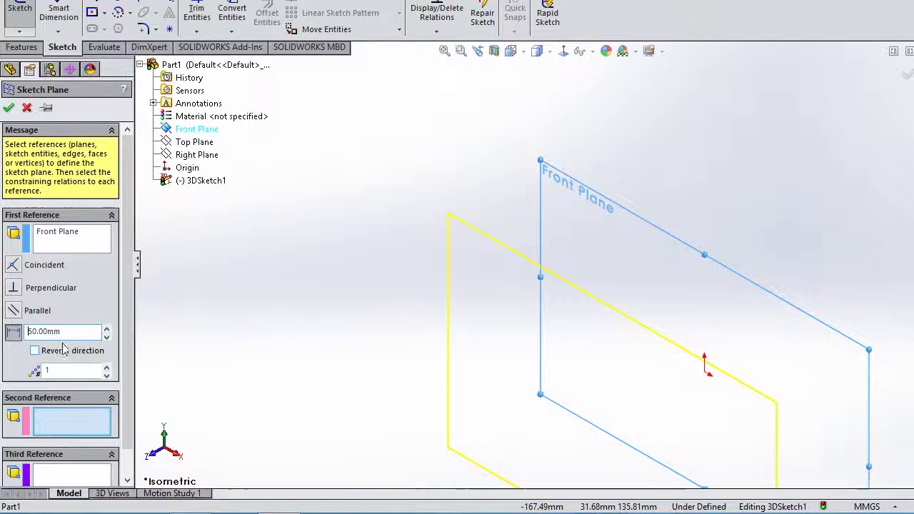
- Reverse the offset direction so the new sketch plane lies behind the Front Plane
left_click(35, 351)
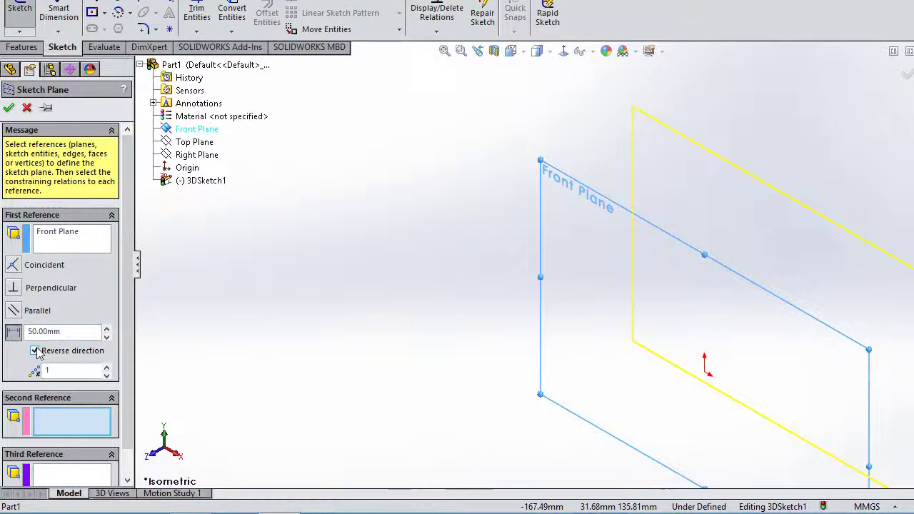
left_click(35, 352)
left_click(35, 352)
left_click(35, 351)
left_click(35, 352)
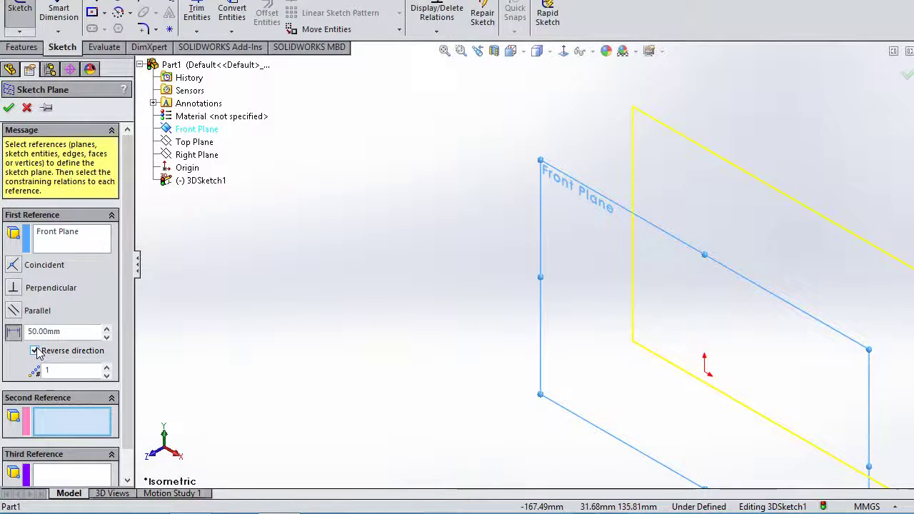
- Try increasing the number of planes offset from the Front Plane
left_click(107, 367)
left_click(107, 367)
scroll(735, 282, "up", 3)
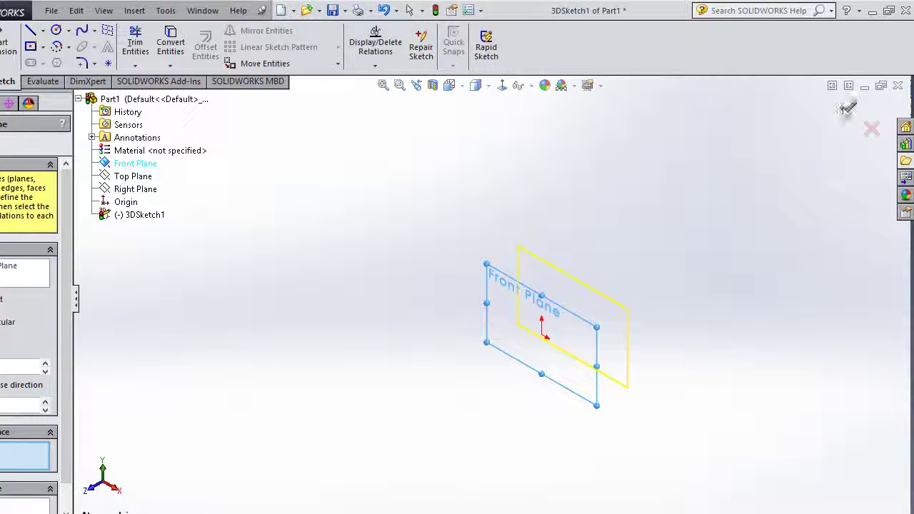
- Accept the sketch plane offset behind the Front Plane and view it face-on
left_click(847, 108)
scroll(597, 302, "down", 3)
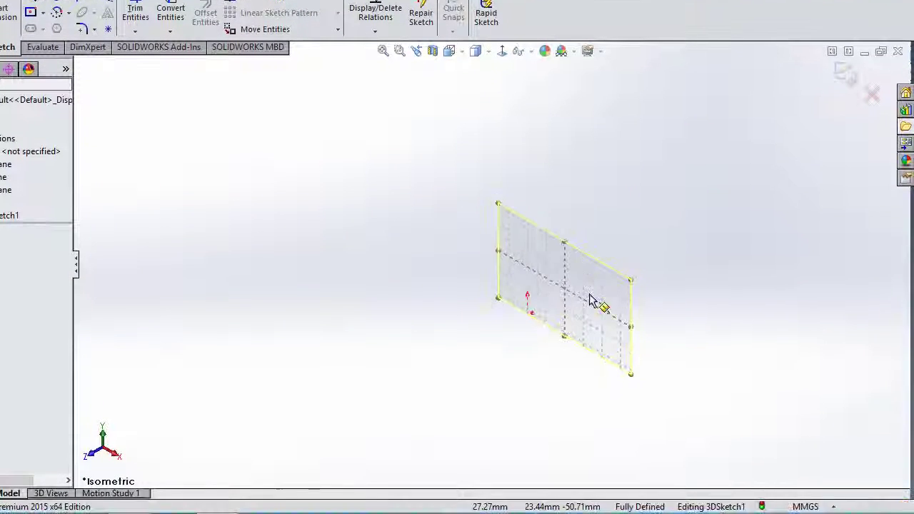
scroll(585, 325, "down", 3)
scroll(461, 252, "up", 3)
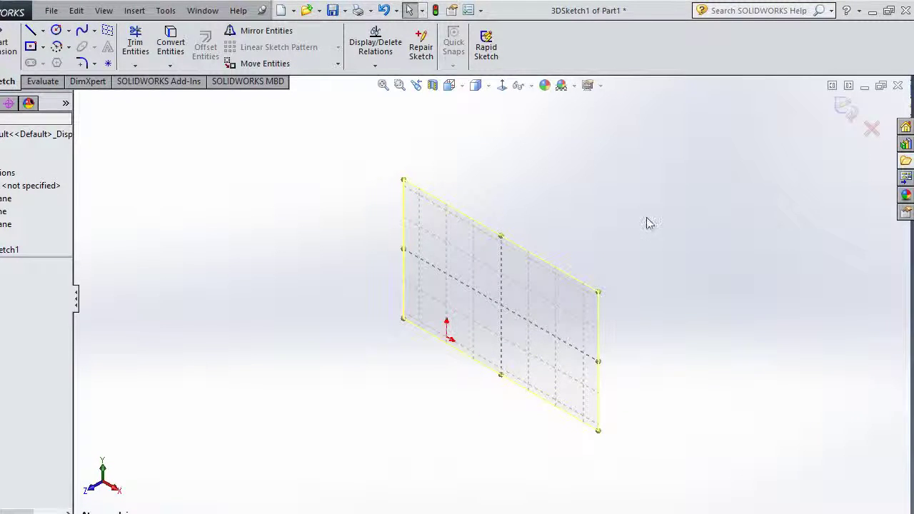
middle_click_drag(699, 206, 459, 240)
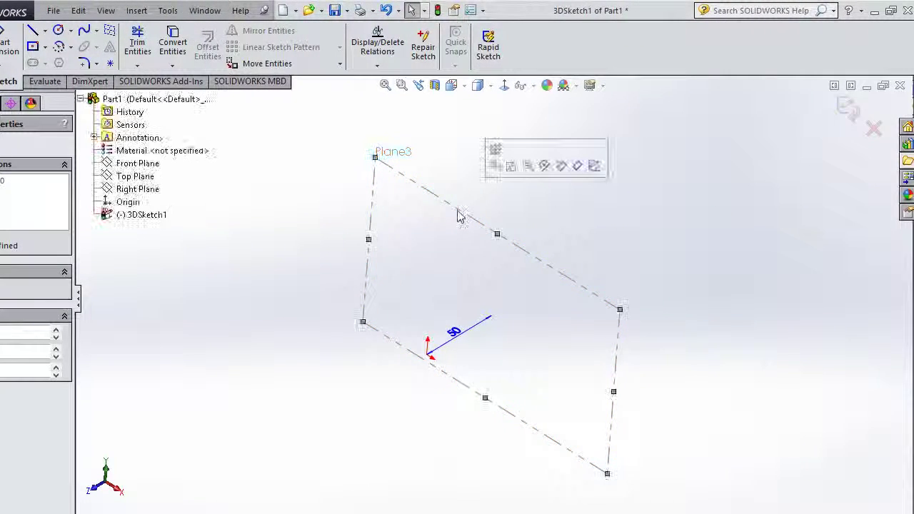
left_click(459, 218)
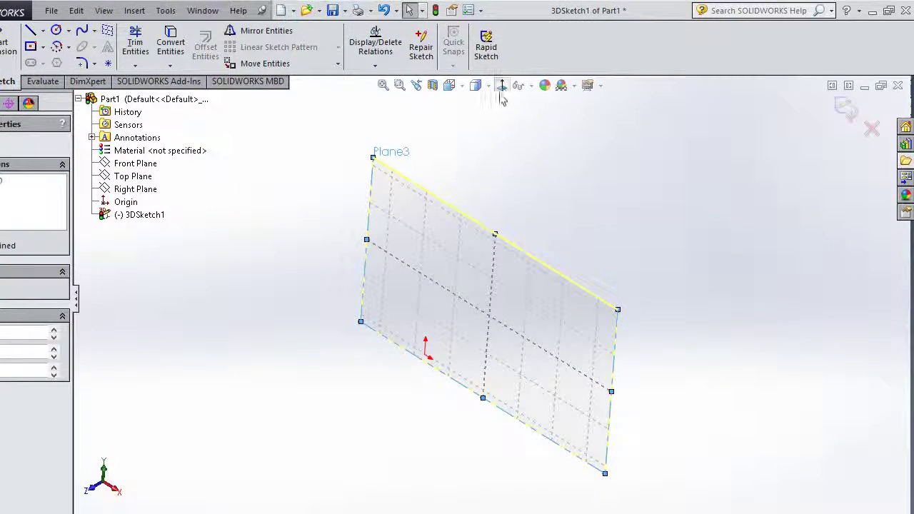
left_click(502, 86)
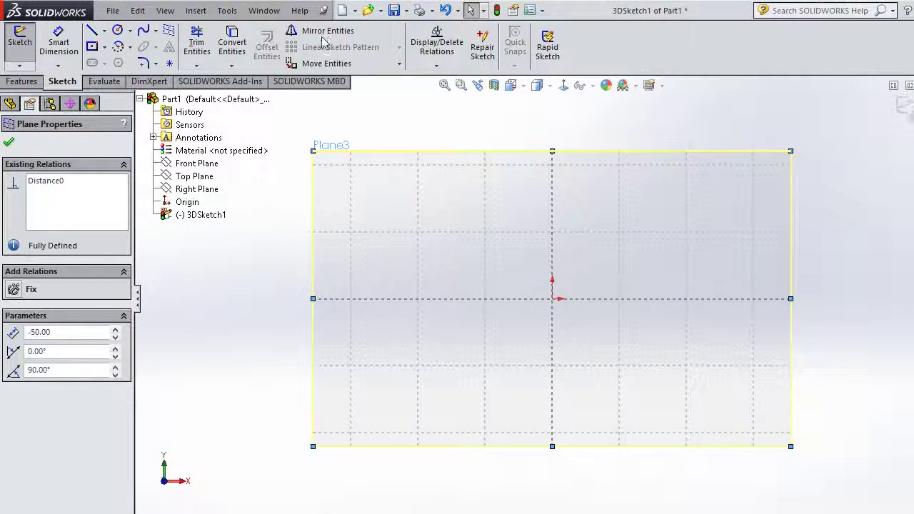
- Sketch two circles on Plane3: a large one up and left of the origin and one about 15 mm in diameter to its lower right
left_click(118, 31)
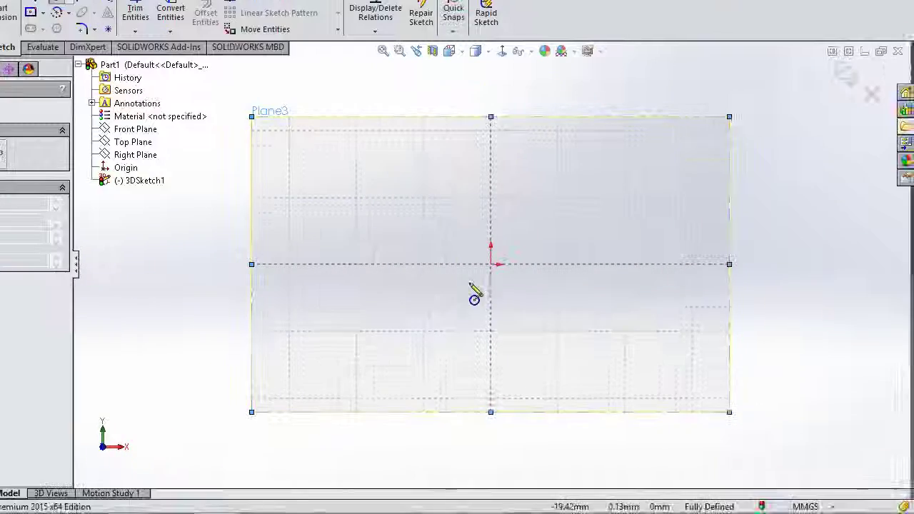
left_click(493, 262)
left_click(507, 232)
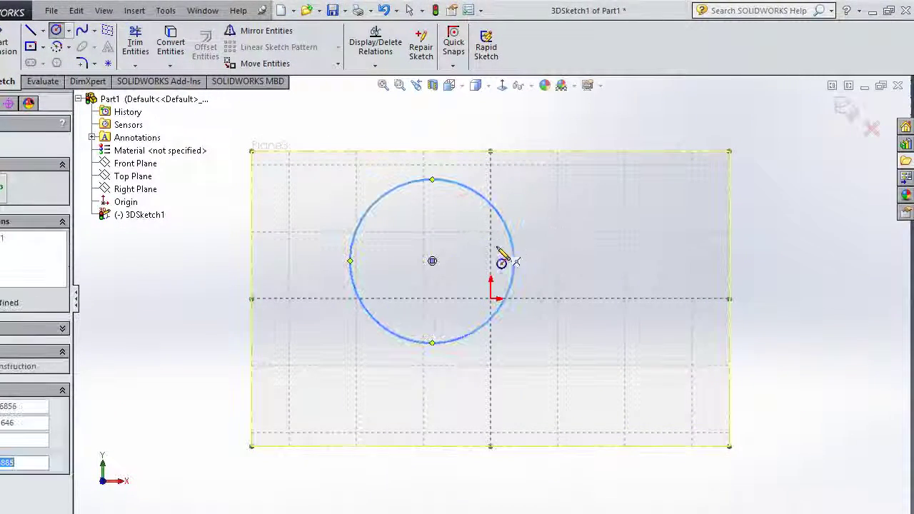
left_click(591, 294)
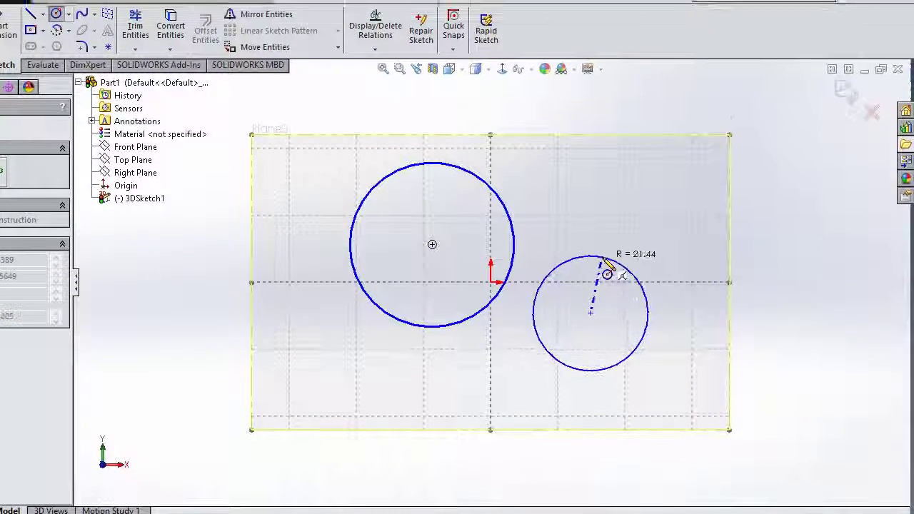
left_click(621, 298)
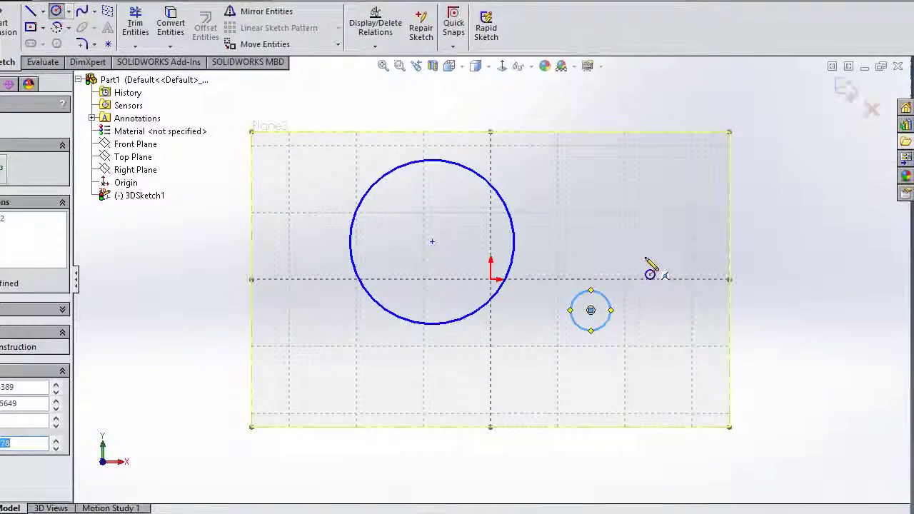
- Insert another sketch plane in the 3D sketch, offset from Plane3 on the side away from the origin
mouse_move(788, 264)
middle_mouse_down()
mouse_move(712, 400)
mouse_move(762, 265)
mouse_move(722, 297)
mouse_move(553, 375)
mouse_move(441, 345)
mouse_move(678, 259)
mouse_move(730, 197)
mouse_move(745, 228)
middle_mouse_up()
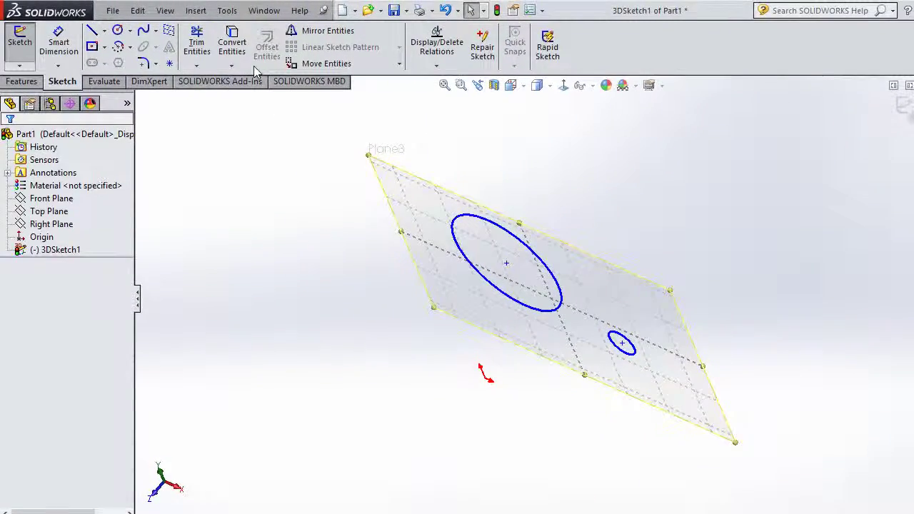
left_click(169, 33)
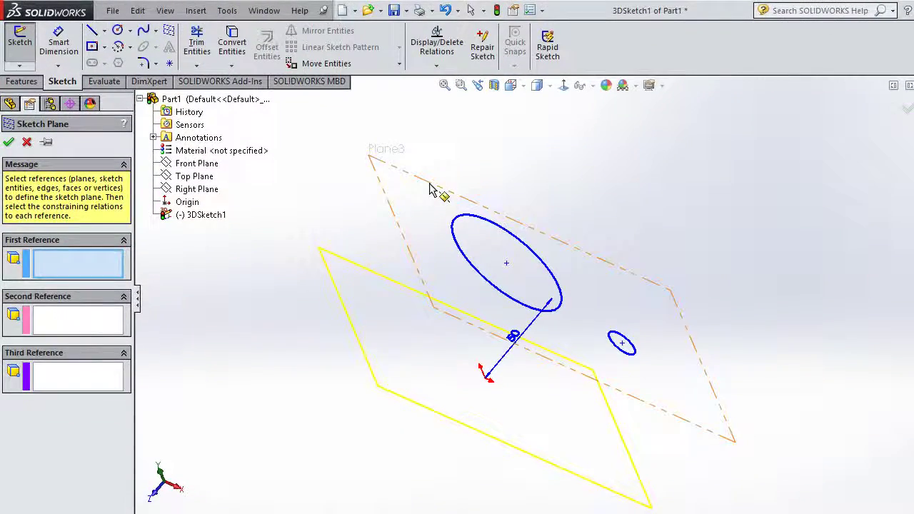
left_click(430, 186)
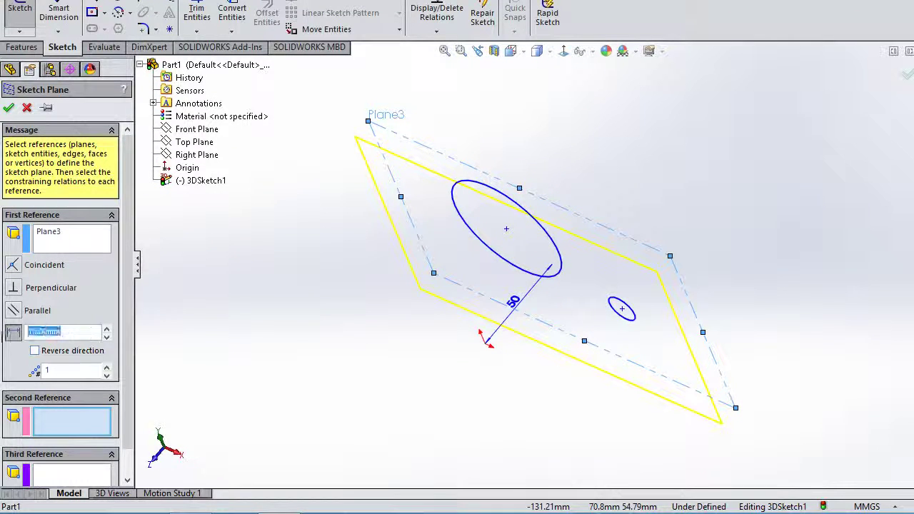
left_click(21, 337)
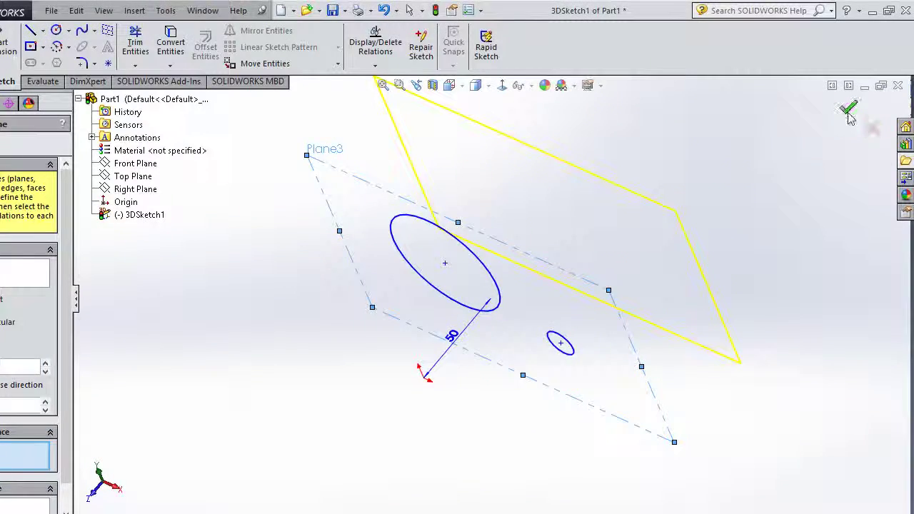
left_click(905, 73)
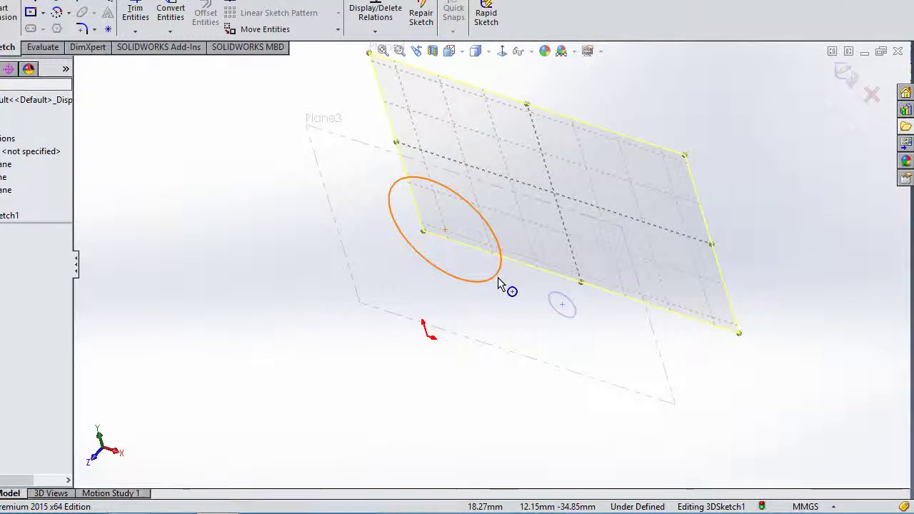
- Project both circles from Plane3 onto the new sketch plane with Convert Entities
left_click(500, 283)
left_click(549, 306)
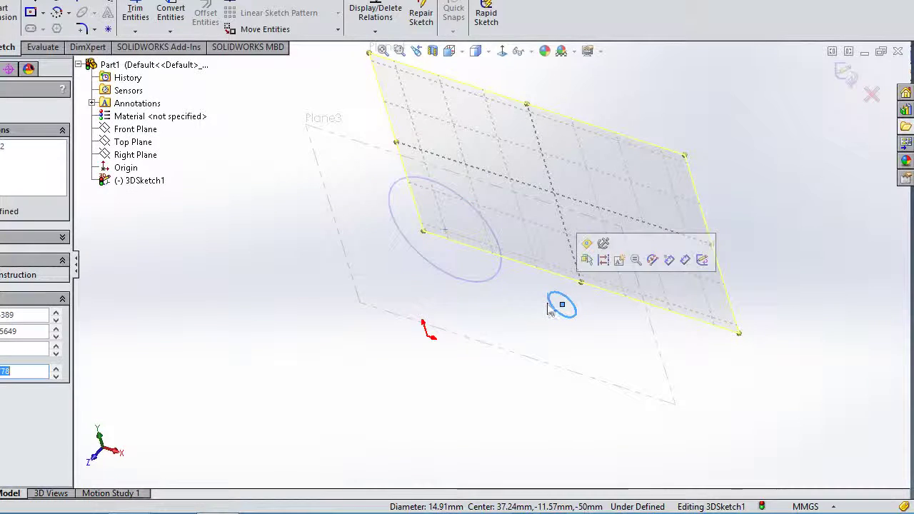
left_click(500, 279, "ctrl")
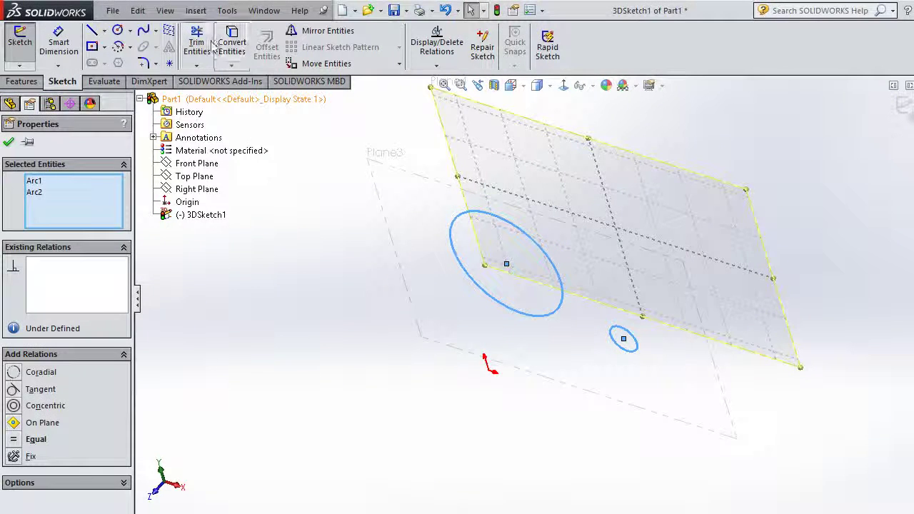
left_click(236, 49)
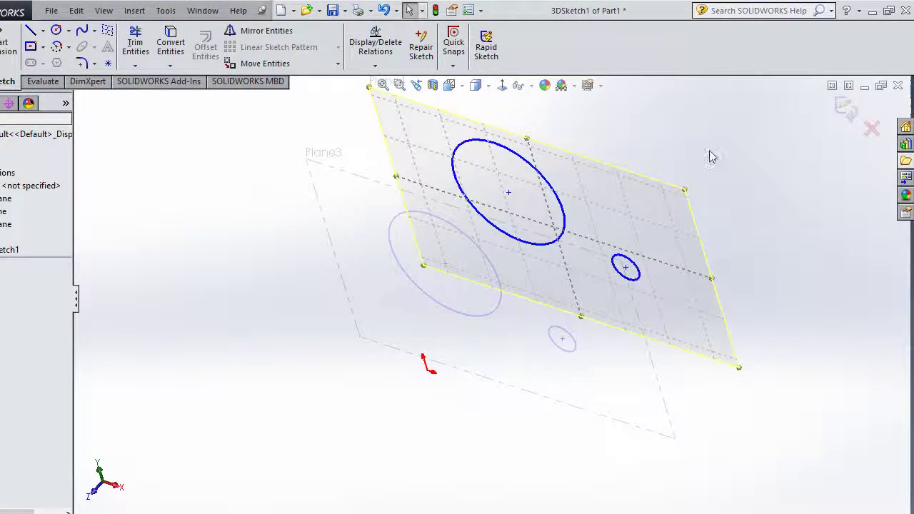
- Examine the original and converted circles on the two offset sketch planes from several angles
mouse_move(816, 248)
middle_mouse_down()
mouse_move(599, 274)
mouse_move(459, 274)
mouse_move(205, 220)
middle_mouse_up()
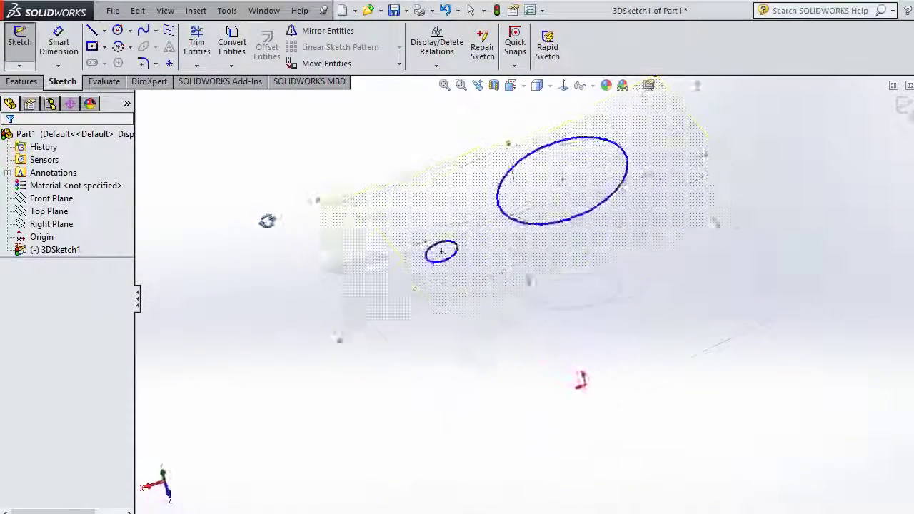
mouse_move(267, 222)
middle_mouse_down()
mouse_move(547, 147)
mouse_move(514, 90)
mouse_move(566, 75)
mouse_move(653, 198)
middle_mouse_up()
mouse_move(743, 192)
middle_mouse_down()
mouse_move(674, 136)
mouse_move(465, 265)
middle_mouse_up()
mouse_move(622, 214)
middle_mouse_down()
mouse_move(714, 160)
mouse_move(540, 239)
middle_mouse_up()
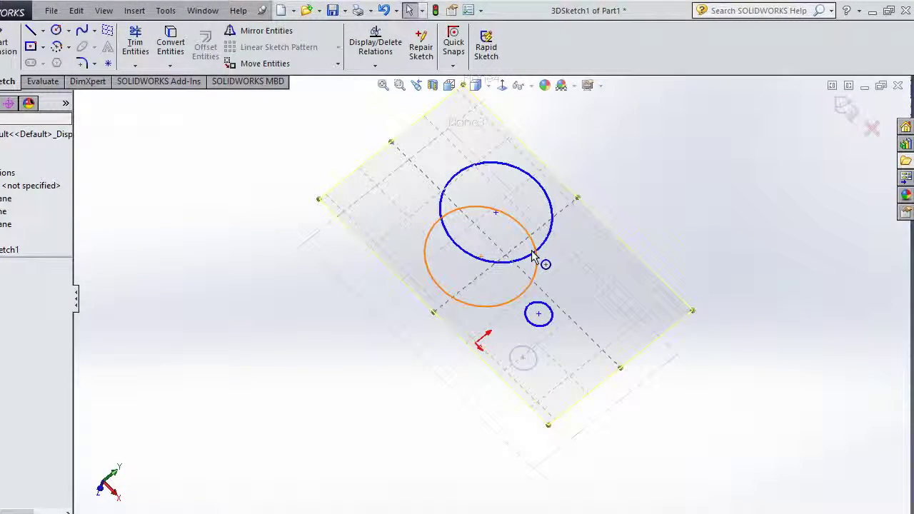
key("z")
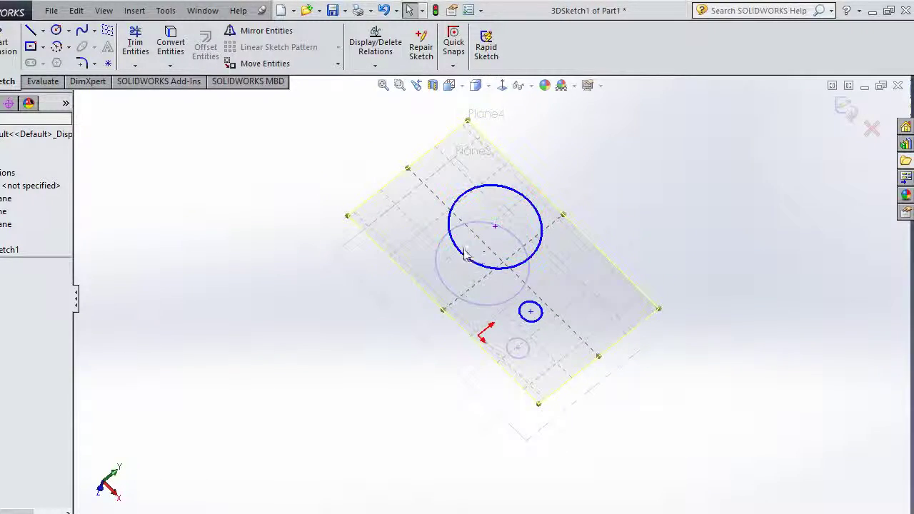
scroll(514, 239, "down", 5)
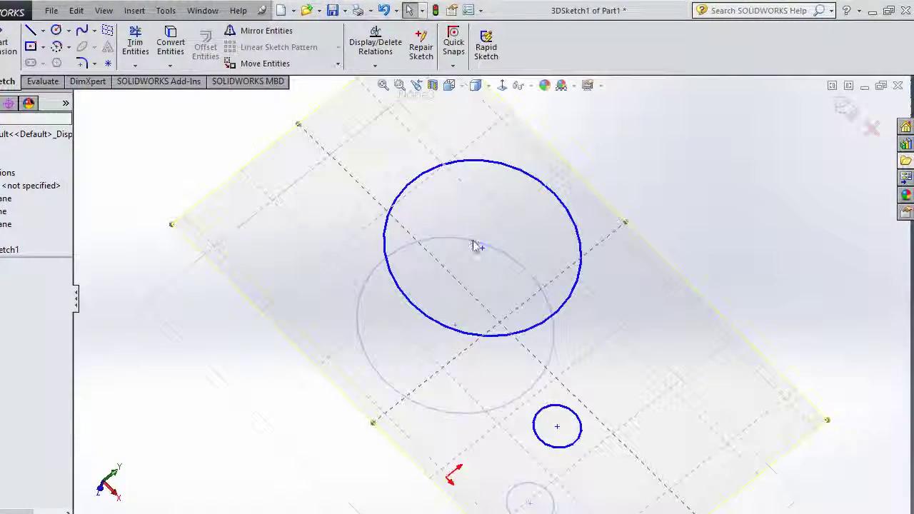
mouse_move(734, 200)
middle_mouse_down()
mouse_move(728, 192)
mouse_move(686, 225)
middle_mouse_up()
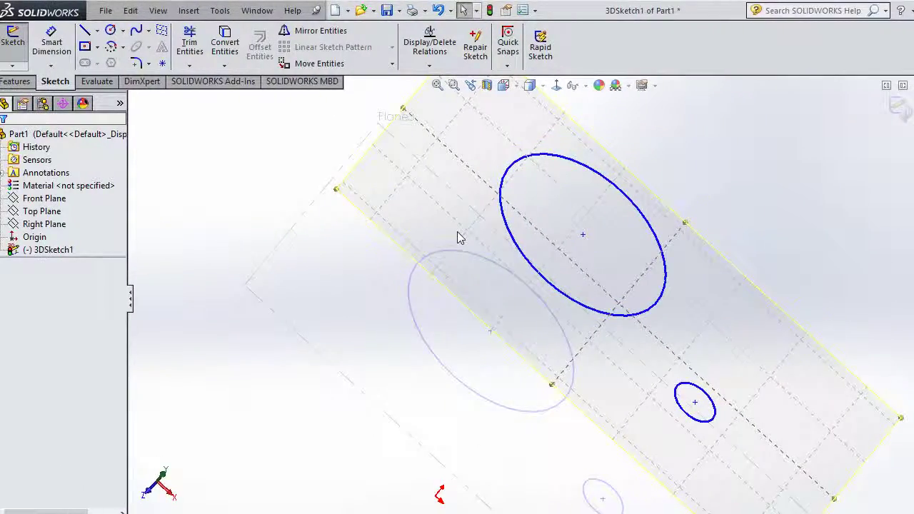
scroll(543, 298, "up", 3)
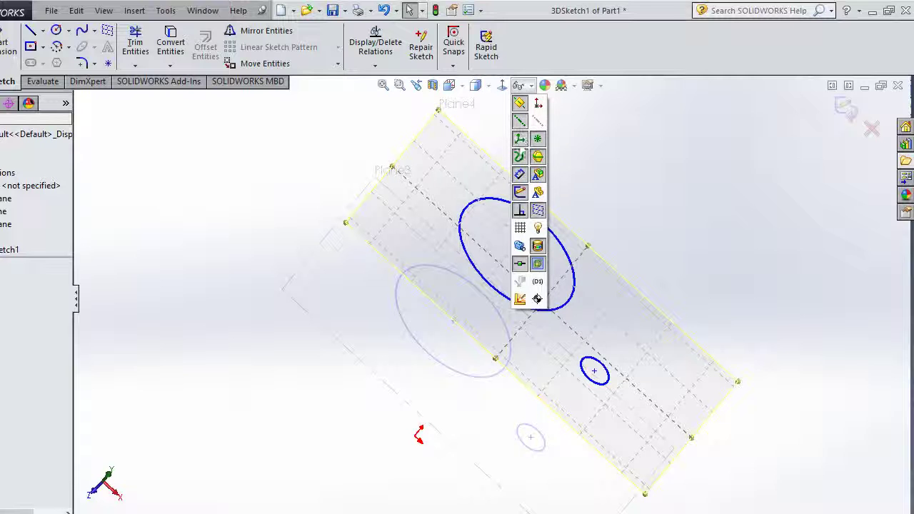
- Hide the 3D sketch planes and show them again
left_click(540, 211)
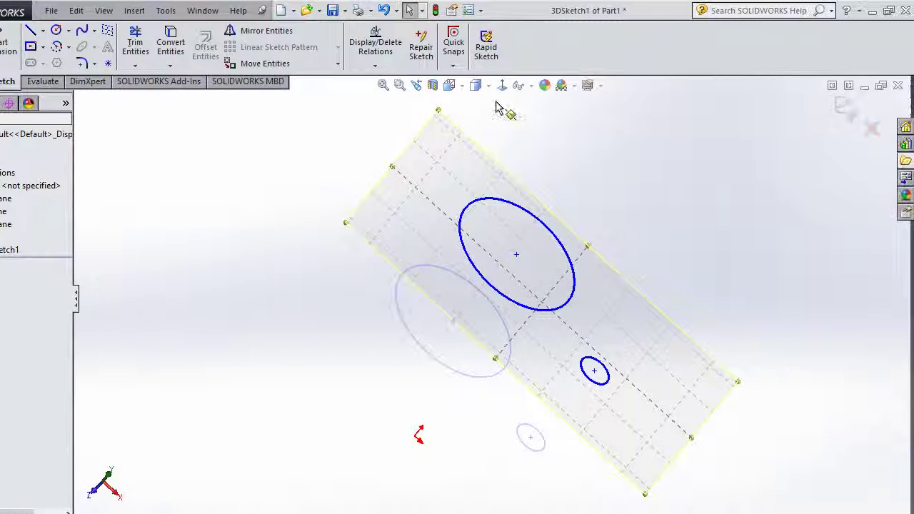
left_click(531, 86)
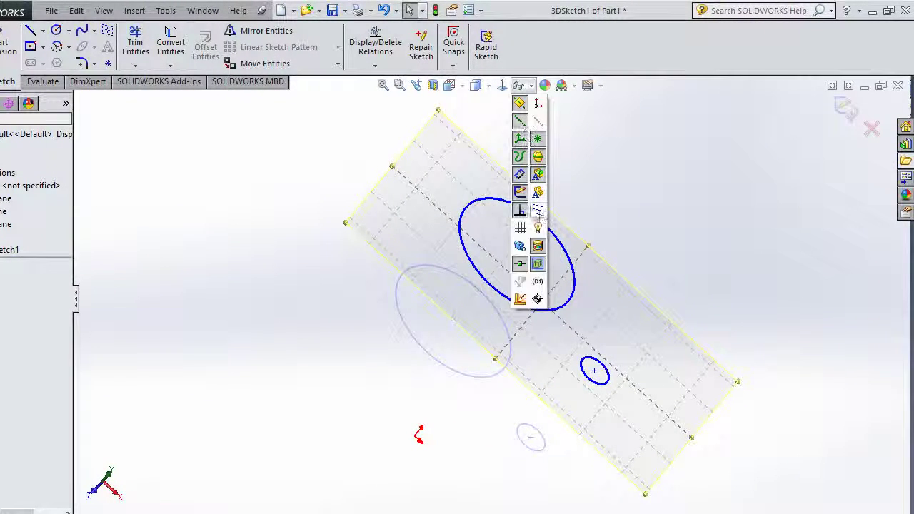
left_click(539, 212)
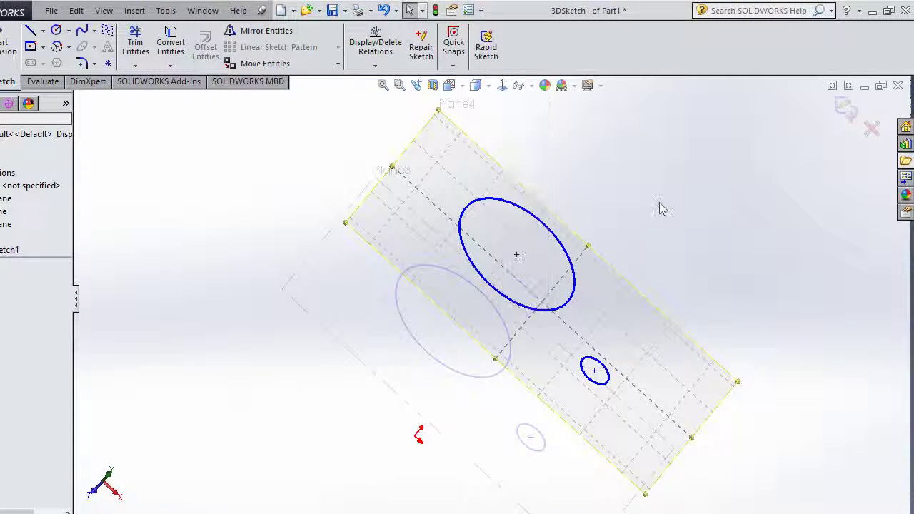
mouse_move(754, 248)
middle_mouse_down()
mouse_move(717, 204)
mouse_move(696, 257)
mouse_move(743, 261)
mouse_move(577, 221)
middle_mouse_up()
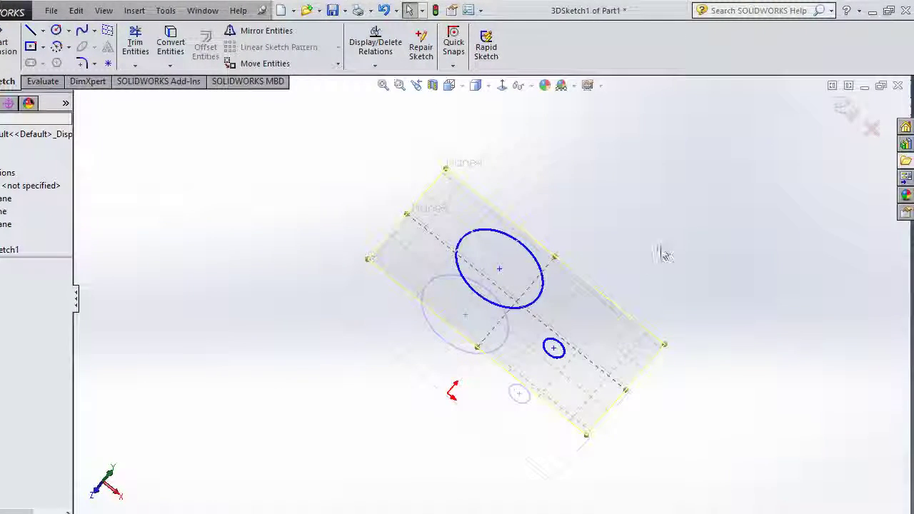
scroll(660, 253, "down", 2)
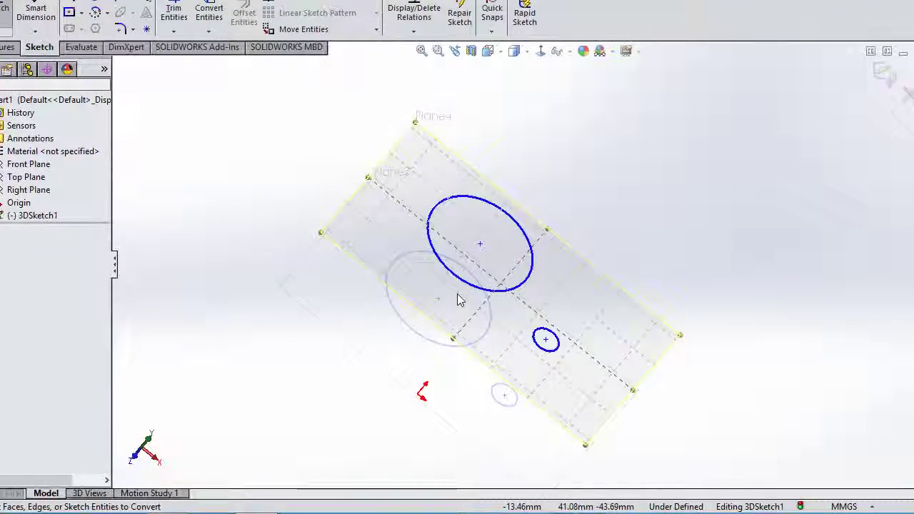
middle_click_drag(764, 305, 398, 167)
middle_click_drag(421, 201, 429, 226)
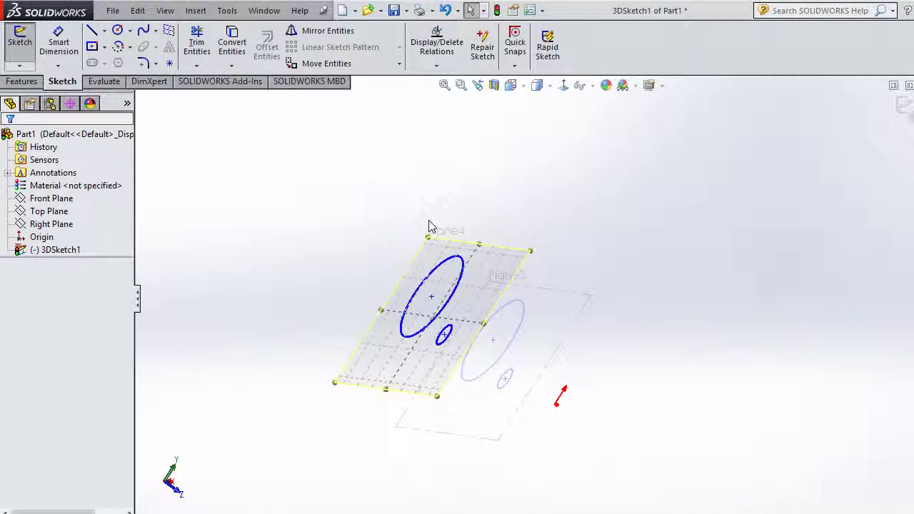